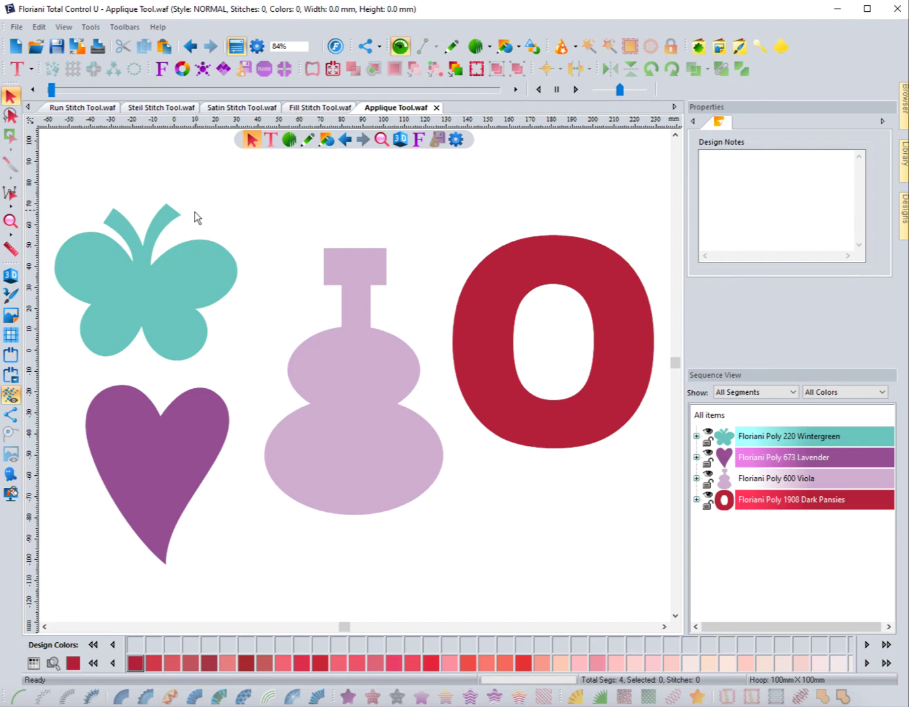
Lock all four artwork items in the sequence: Wintergreen butterfly, Lavender heart, Viola shape and Dark Pansies letter O
{"action": "left_click", "coordinate": [291, 145]}
{"action": "mouse_move", "coordinate": [477, 46]}
{"action": "left_click", "coordinate": [710, 446]}
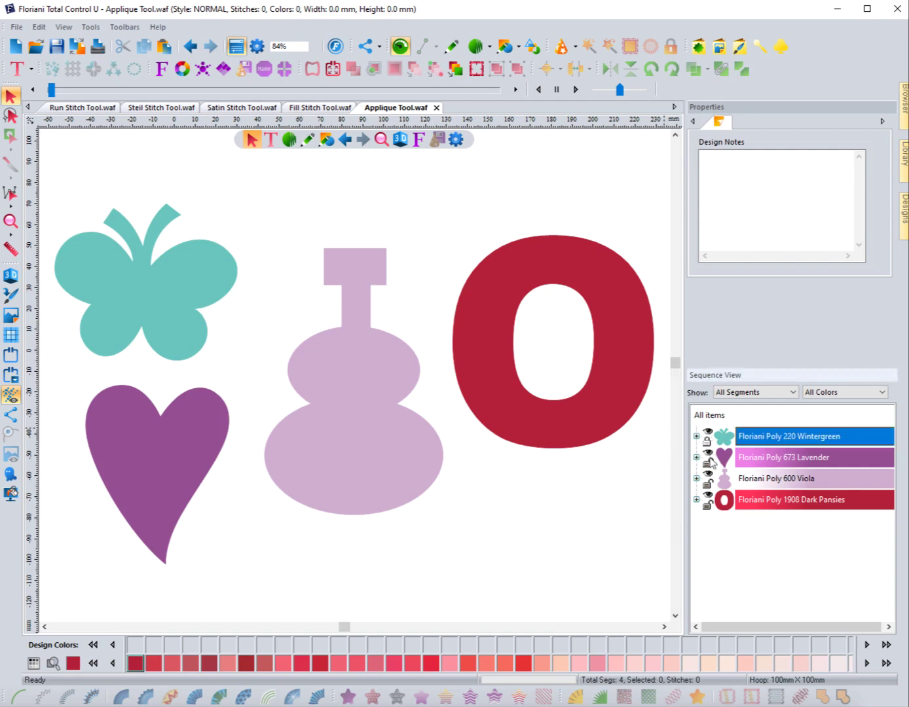
{"action": "left_click", "coordinate": [708, 465]}
{"action": "left_click", "coordinate": [707, 480]}
{"action": "left_click", "coordinate": [711, 509]}
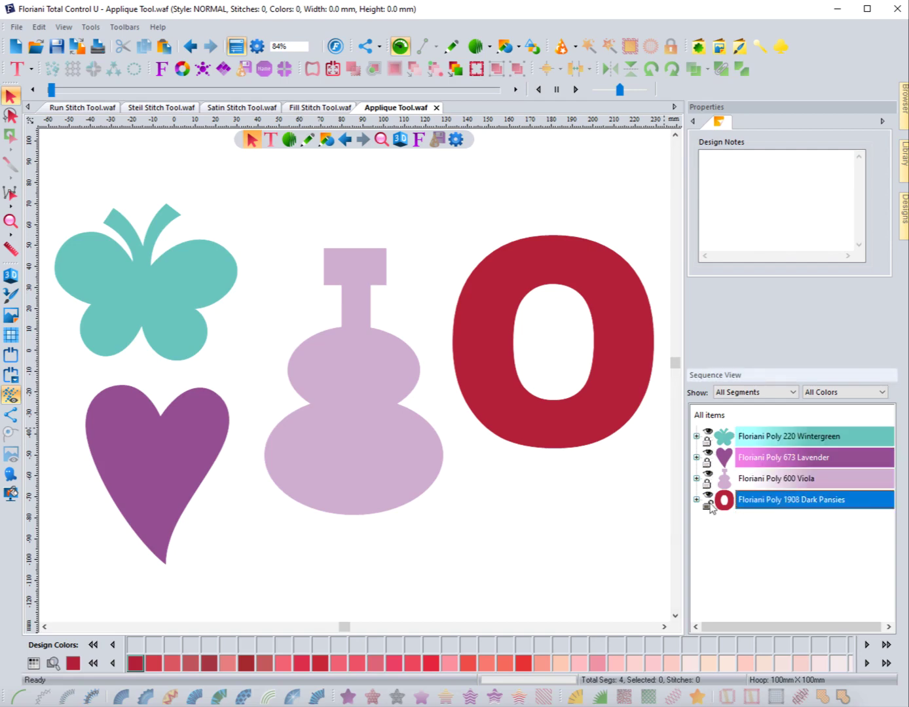
{"action": "left_click_drag", "start_coordinate": [325, 342], "coordinate": [404, 413]}
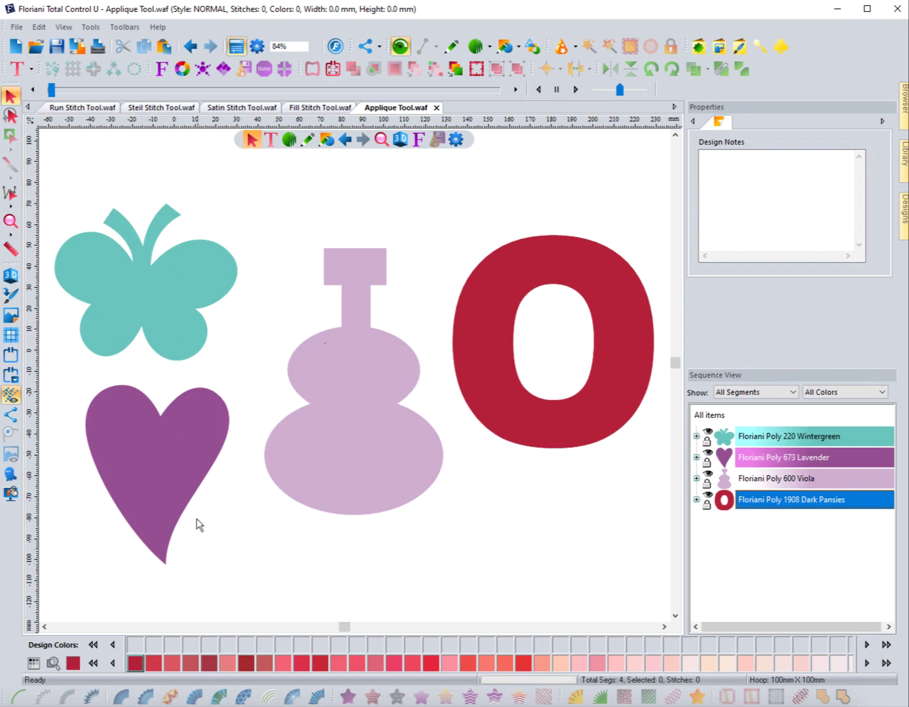
Start an Appliqué path at the purple heart's upper notch and place points around its right lobe
{"action": "left_click", "coordinate": [12, 221]}
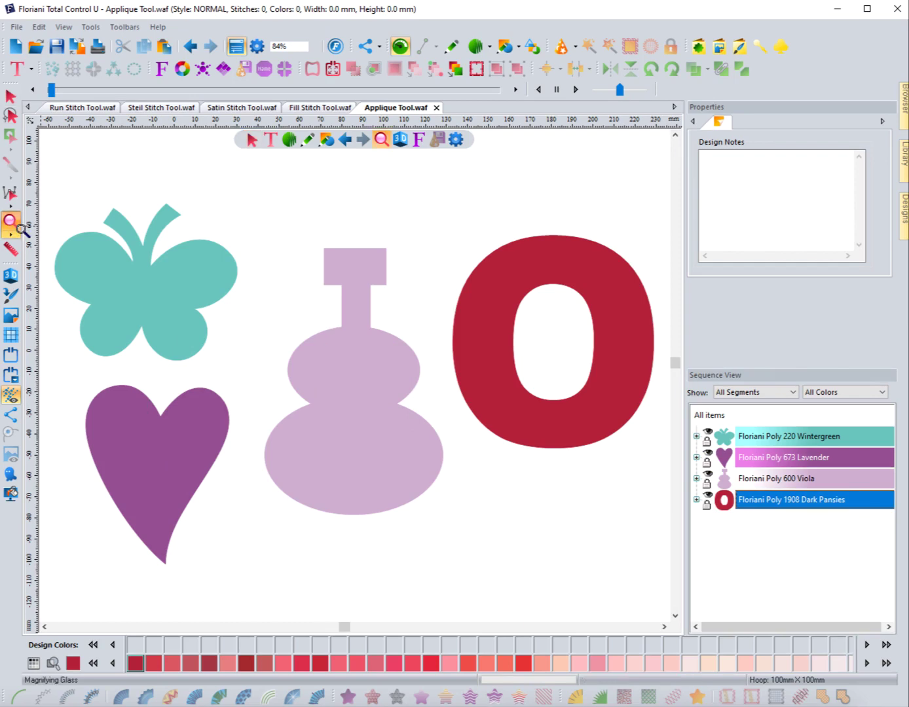
{"action": "left_click_drag", "start_coordinate": [62, 346], "coordinate": [259, 611]}
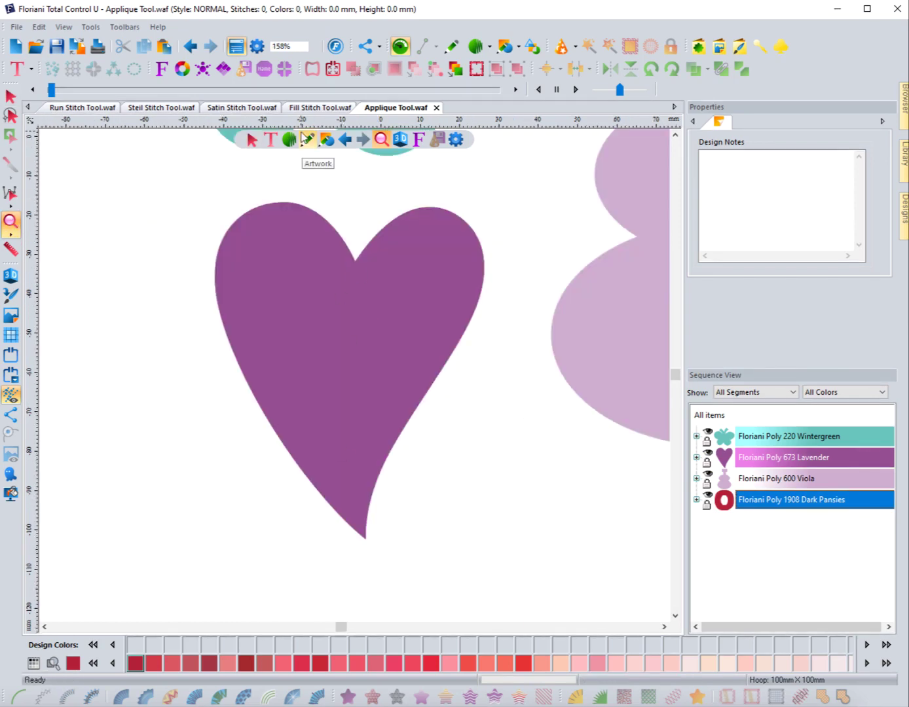
{"action": "left_click", "coordinate": [291, 141]}
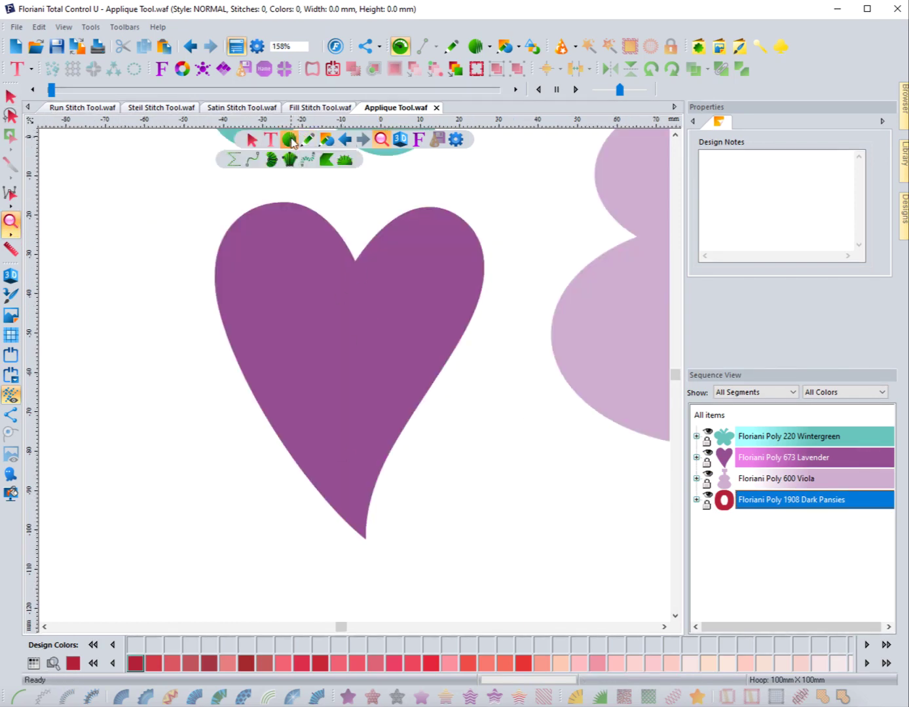
{"action": "left_click", "coordinate": [344, 160]}
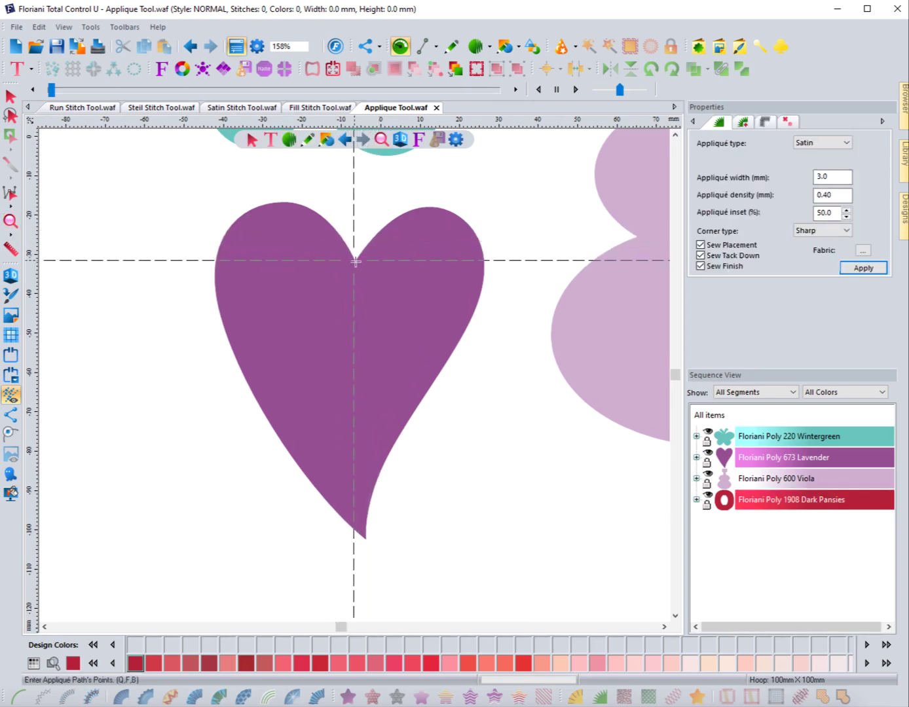
{"action": "left_click", "coordinate": [355, 261]}
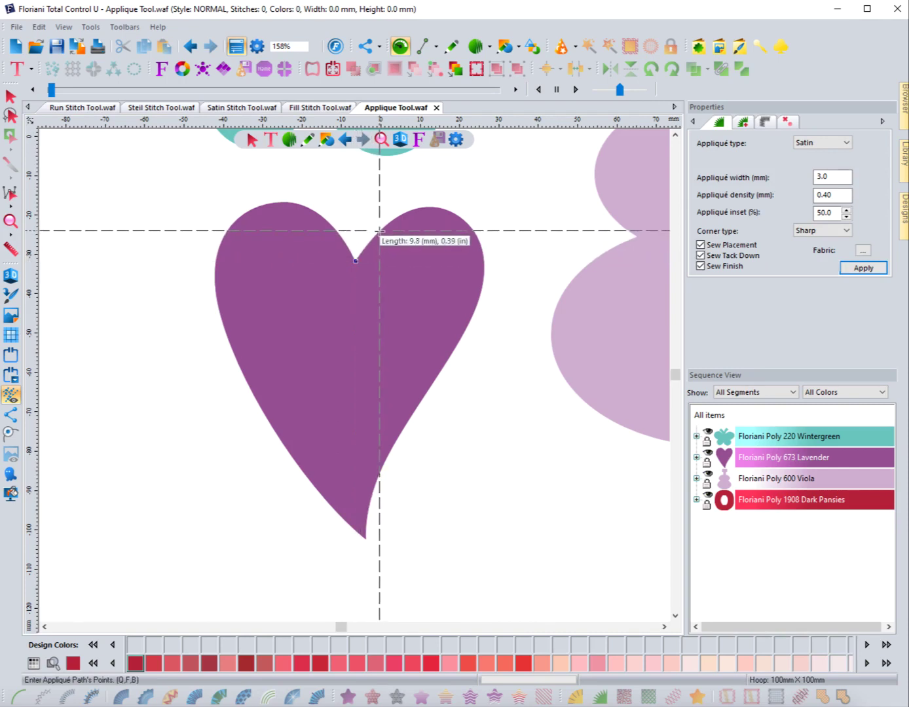
{"action": "left_click", "coordinate": [379, 230]}
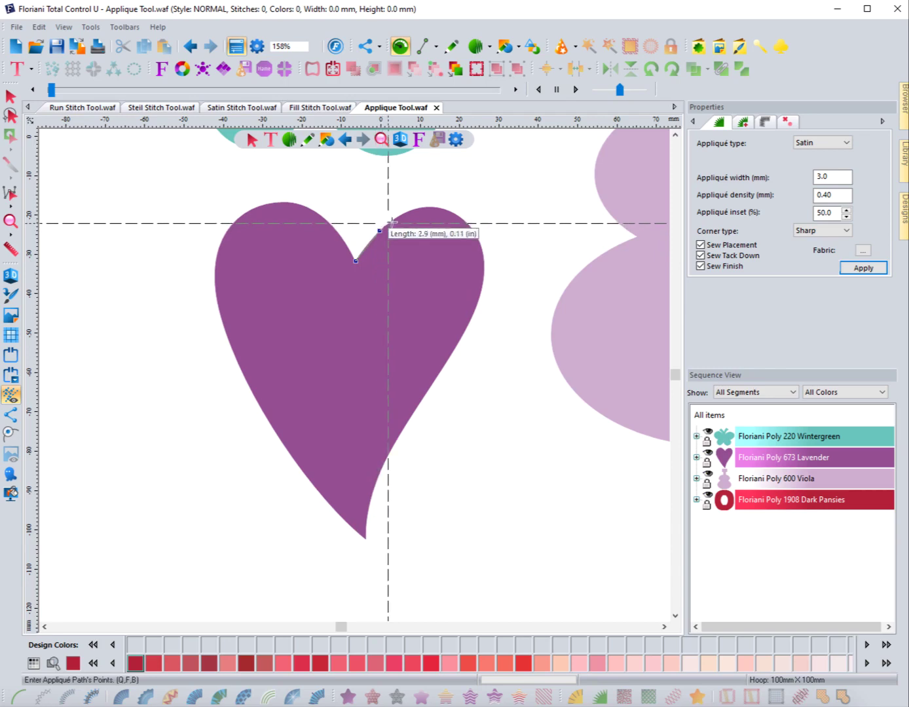
{"action": "left_click", "coordinate": [407, 211]}
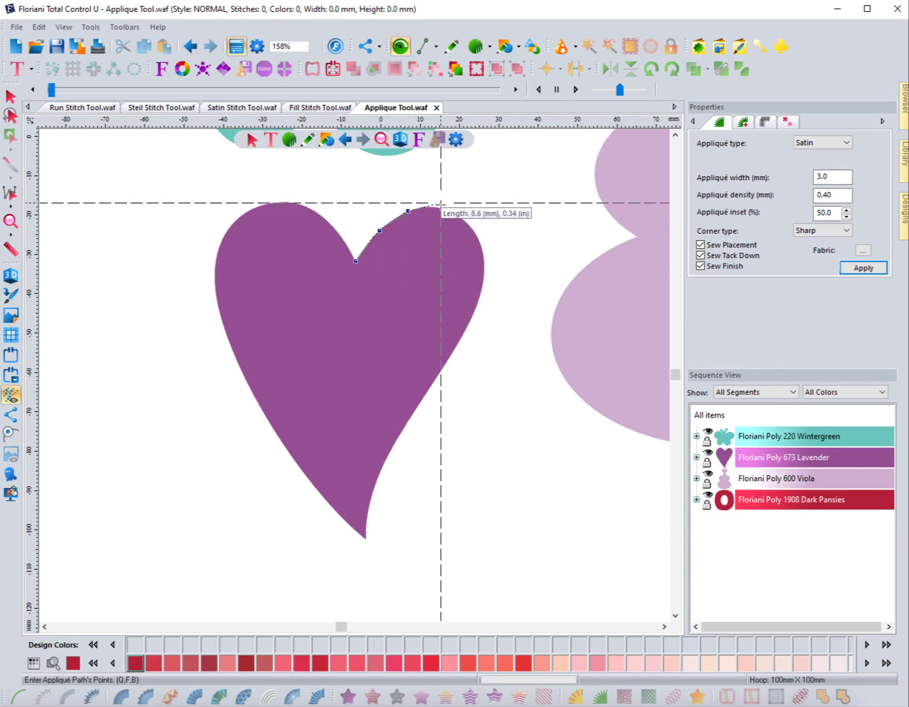
{"action": "left_click", "coordinate": [439, 207]}
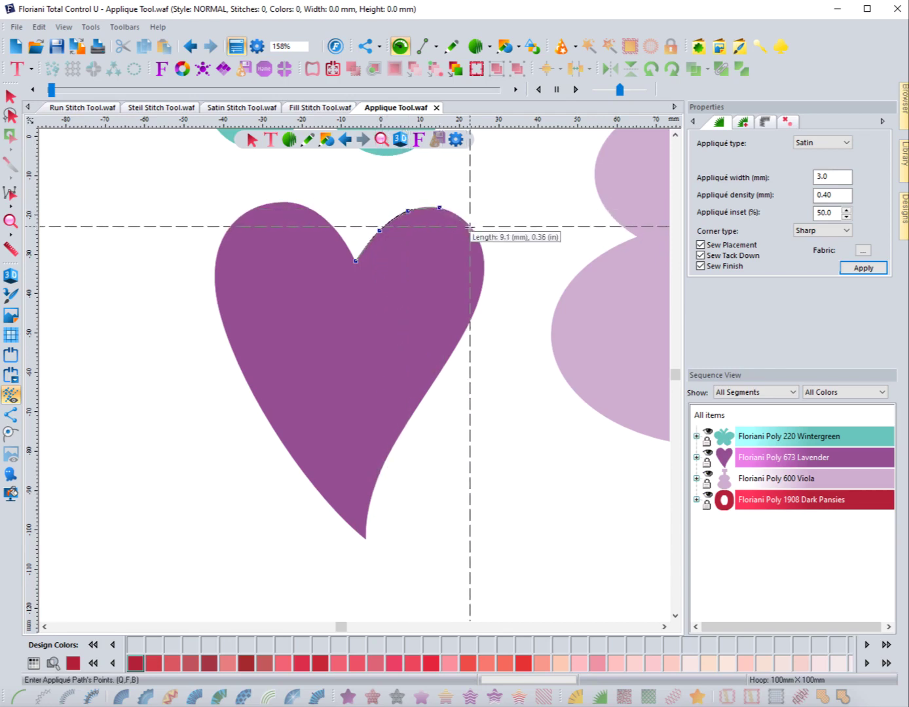
{"action": "left_click", "coordinate": [470, 226]}
{"action": "left_click", "coordinate": [484, 262]}
{"action": "left_click", "coordinate": [476, 307]}
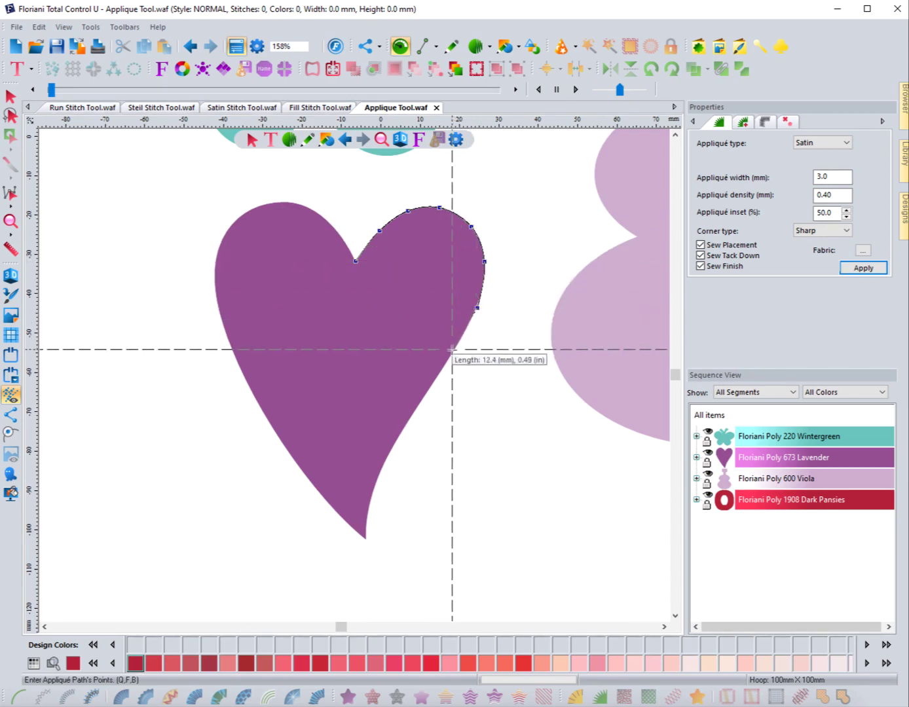
Continue the appliqué path down the heart's right edge to its bottom tip, correcting the points that turn the corner
{"action": "left_click", "coordinate": [451, 353]}
{"action": "left_click", "coordinate": [416, 410]}
{"action": "left_click", "coordinate": [386, 456]}
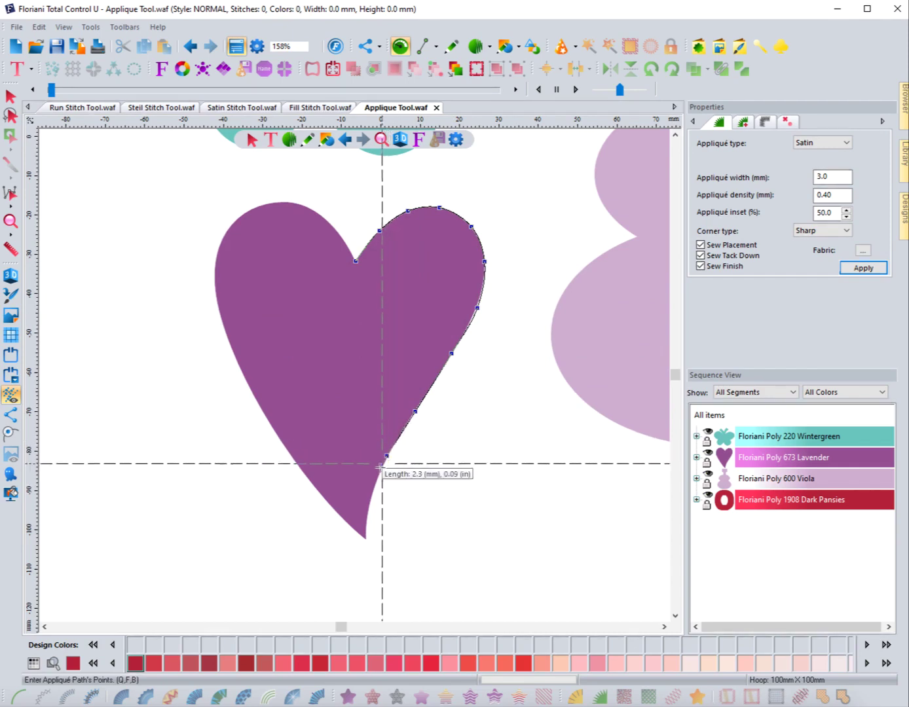
{"action": "left_click", "coordinate": [370, 500]}
{"action": "left_click", "coordinate": [365, 527]}
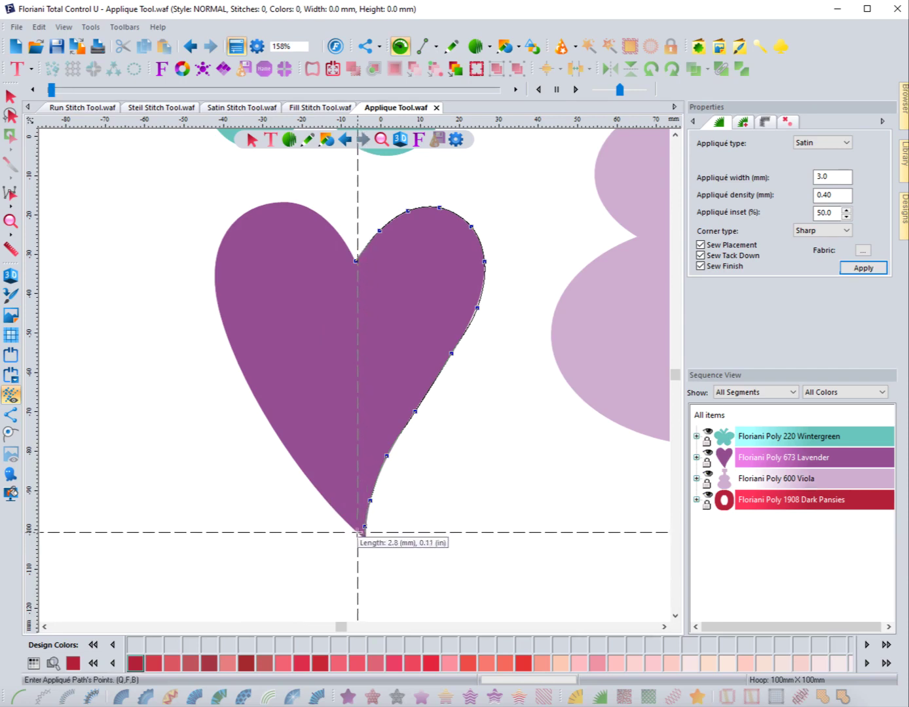
{"action": "left_click", "coordinate": [366, 539]}
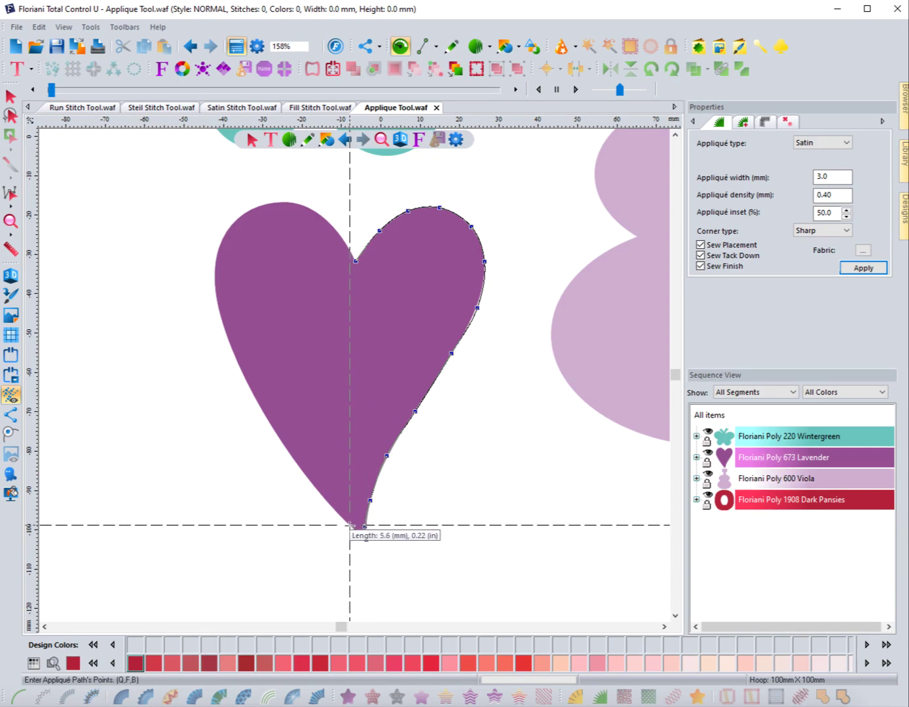
{"action": "left_click", "coordinate": [349, 525]}
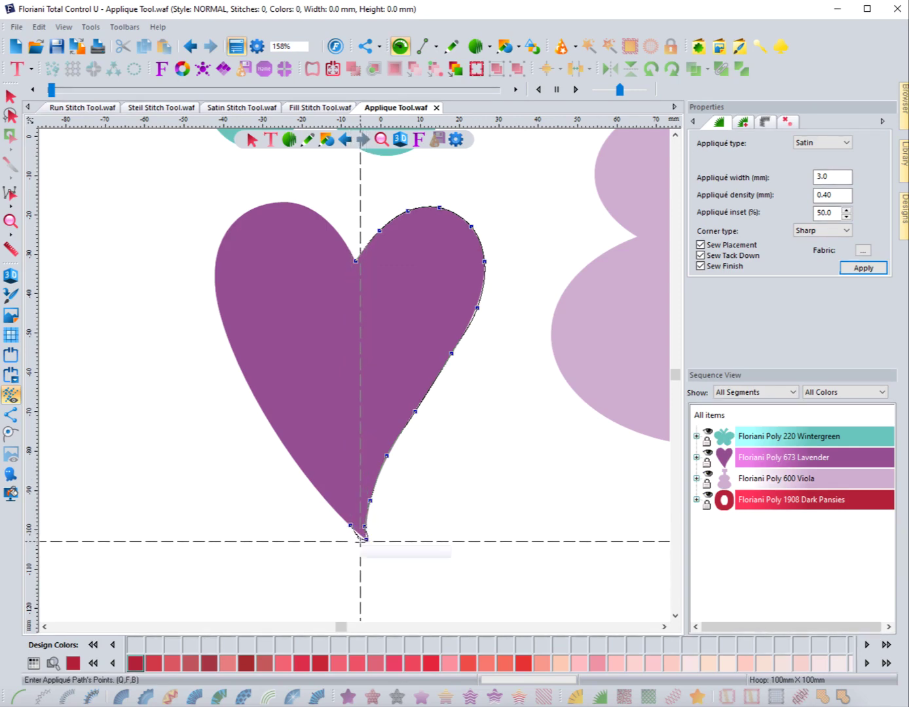
{"action": "key", "text": "BackSpace"}
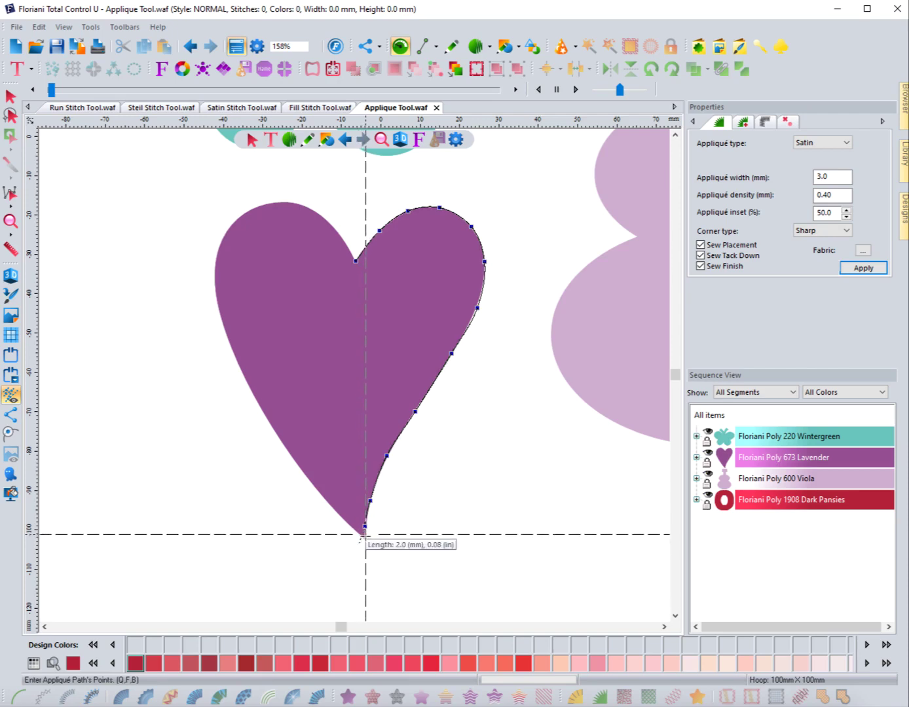
{"action": "left_click", "coordinate": [361, 533]}
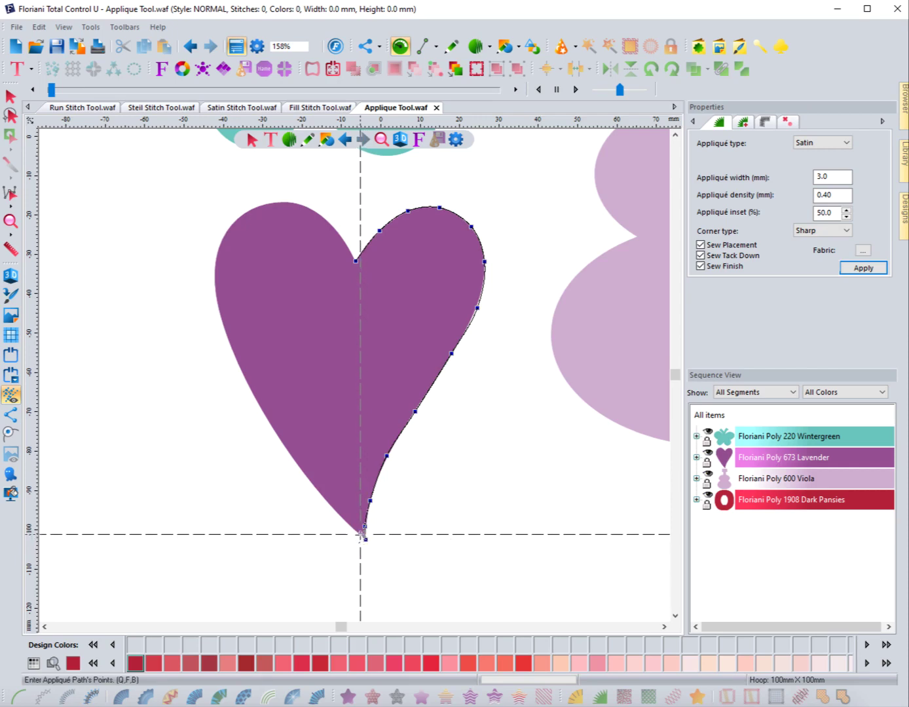
Trace the heart's left edge and lobe back up to the notch, and generate the closed satin appliqué
{"action": "left_click", "coordinate": [335, 508]}
{"action": "left_click", "coordinate": [297, 463]}
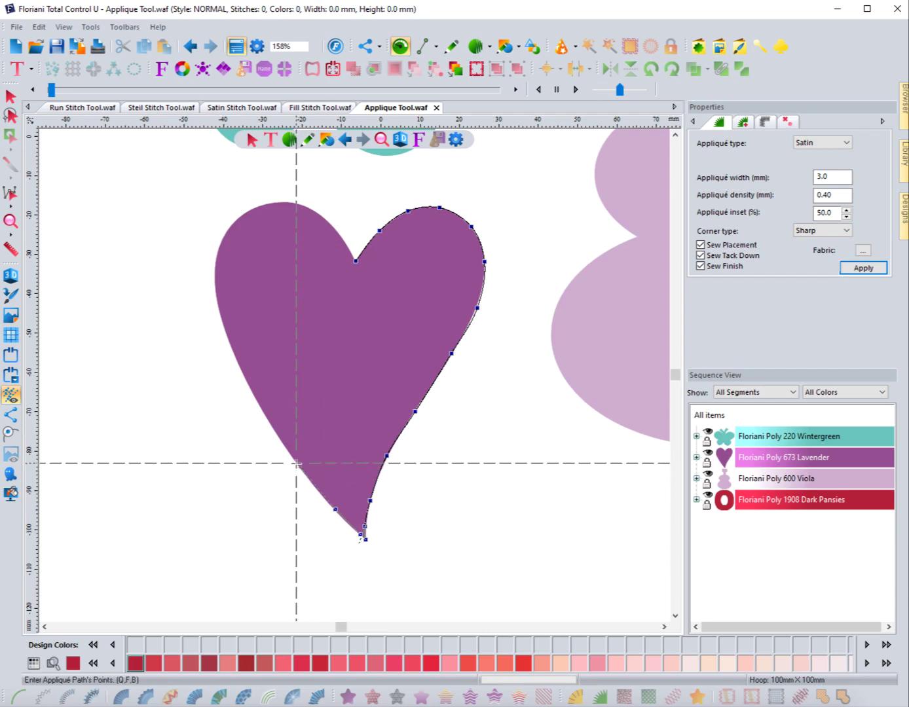
{"action": "left_click", "coordinate": [251, 391]}
{"action": "left_click", "coordinate": [221, 319]}
{"action": "left_click", "coordinate": [215, 263]}
{"action": "left_click", "coordinate": [237, 217]}
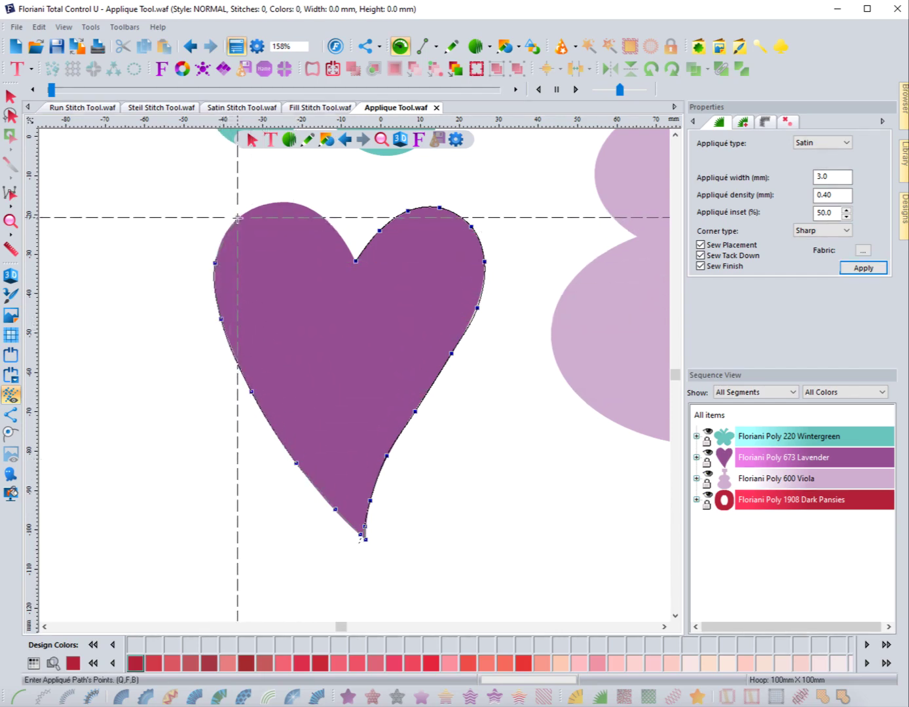
{"action": "left_click", "coordinate": [275, 201]}
{"action": "left_click", "coordinate": [321, 215]}
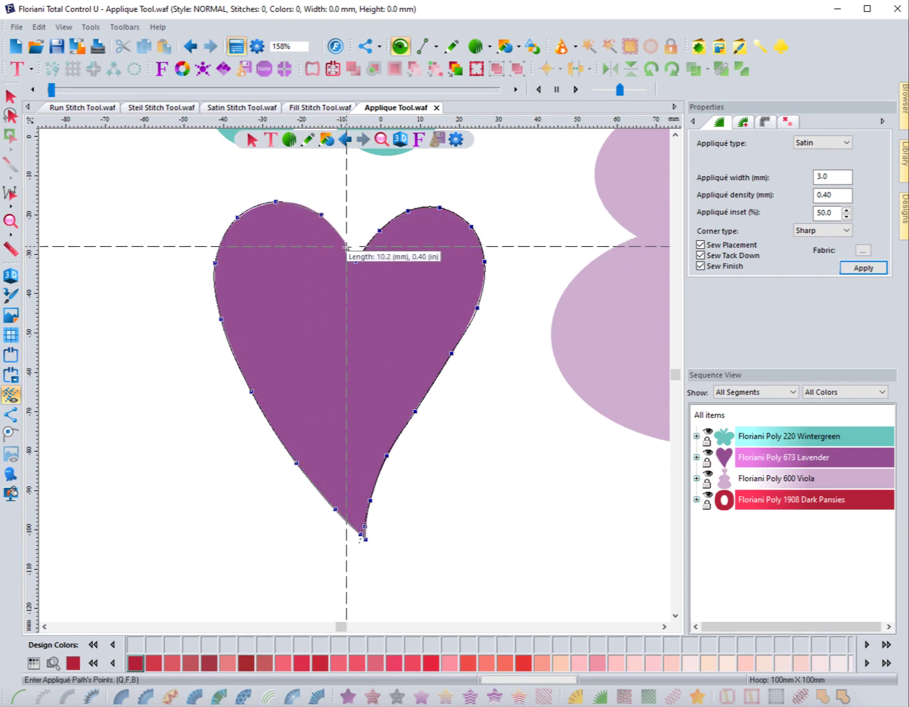
{"action": "left_click", "coordinate": [346, 247]}
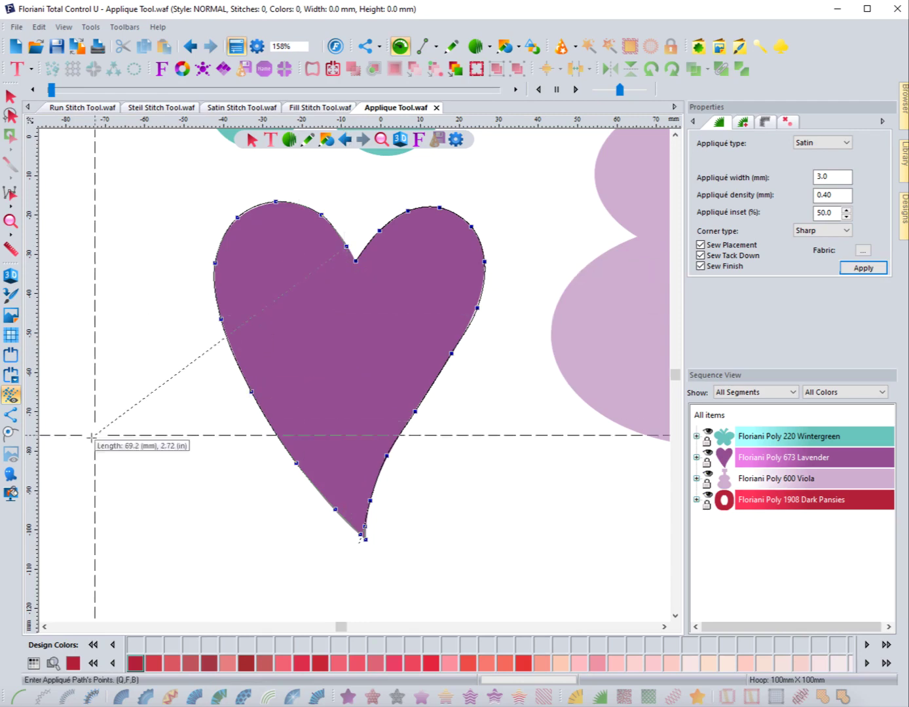
{"action": "left_click", "coordinate": [11, 435]}
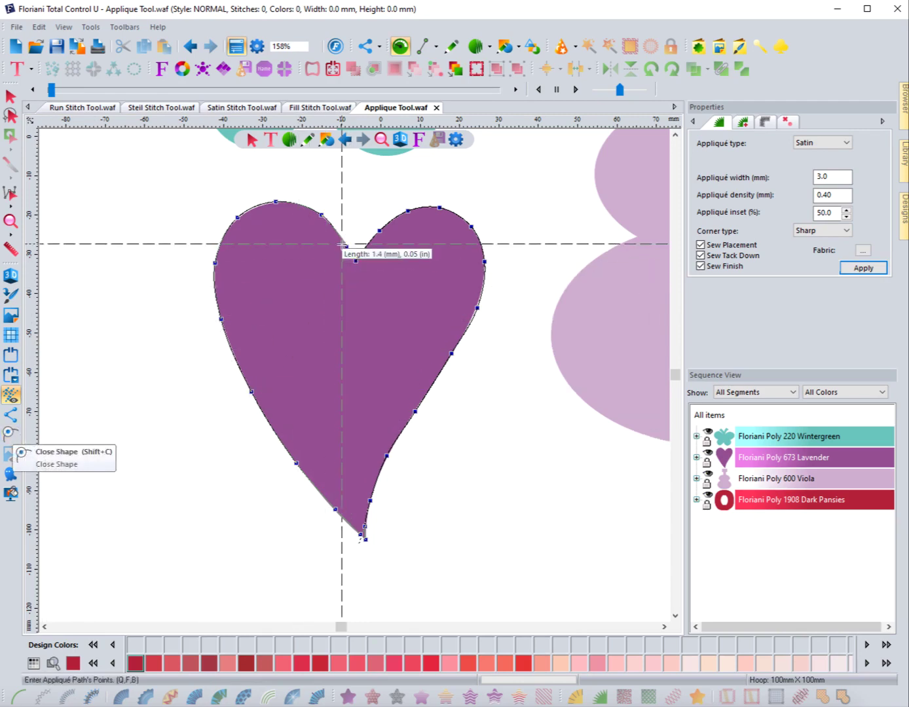
{"action": "key", "text": "Return"}
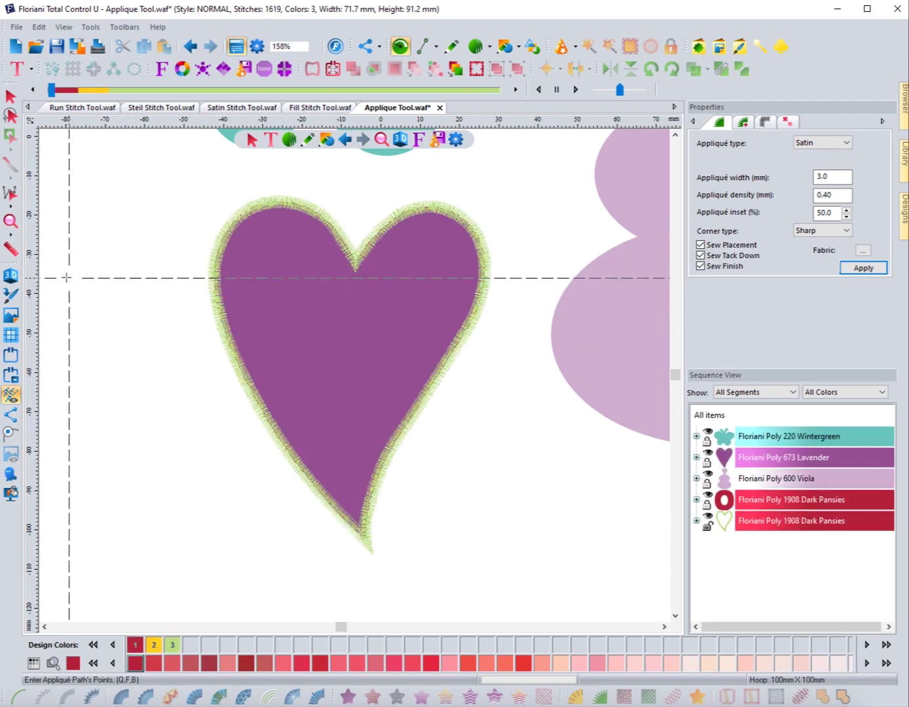
Show the stitches in 3D and expand the heart appliqué in the sequence to examine its colors and stop instructions
{"action": "left_click", "coordinate": [18, 278]}
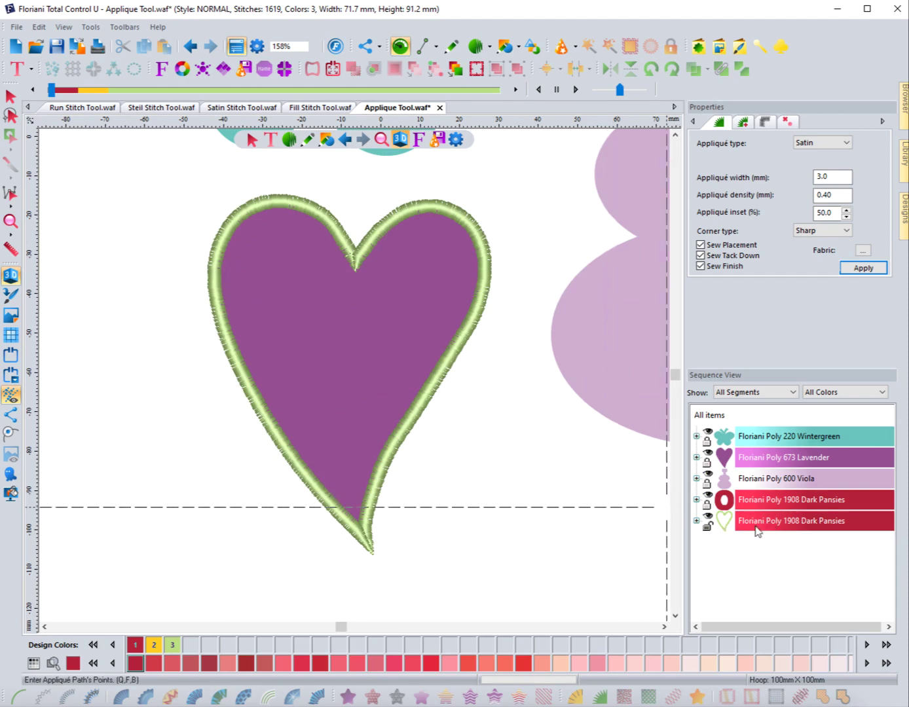
{"action": "left_click", "coordinate": [696, 521]}
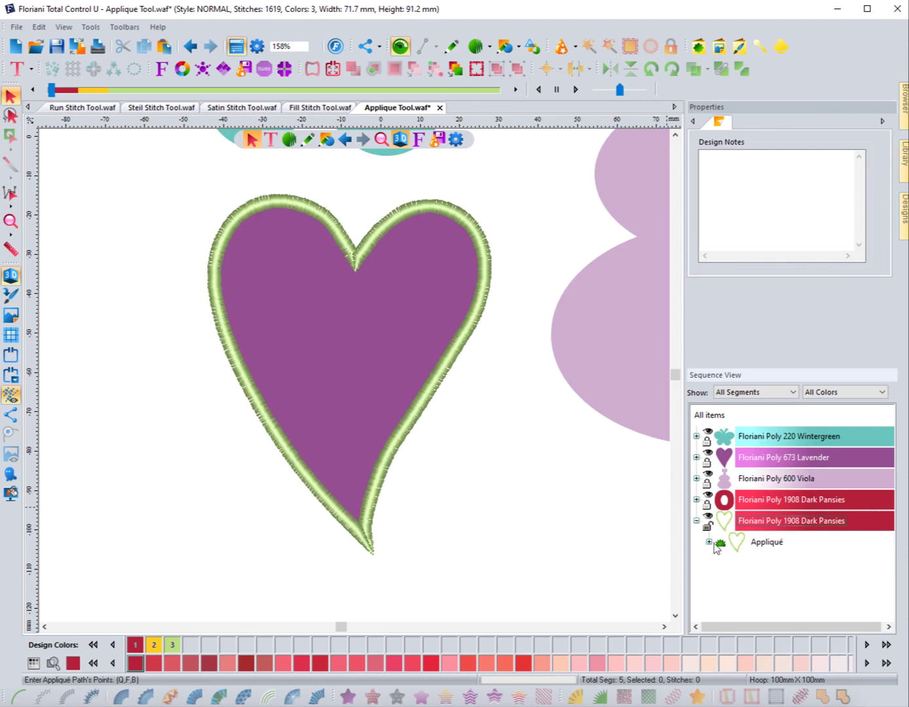
{"action": "left_click", "coordinate": [709, 543]}
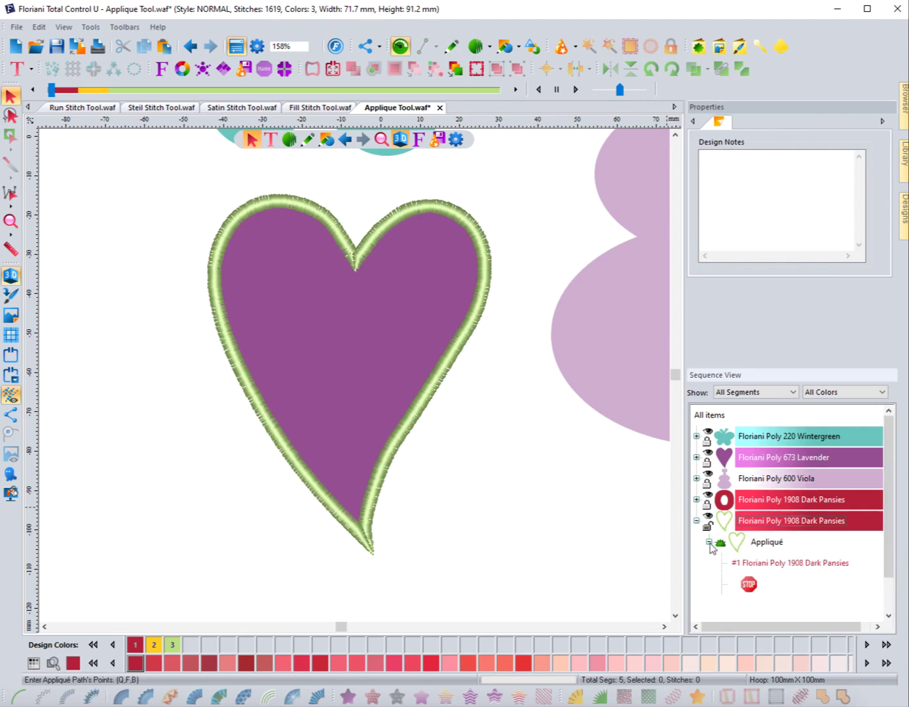
{"action": "left_click_drag", "start_coordinate": [886, 553], "coordinate": [890, 602]}
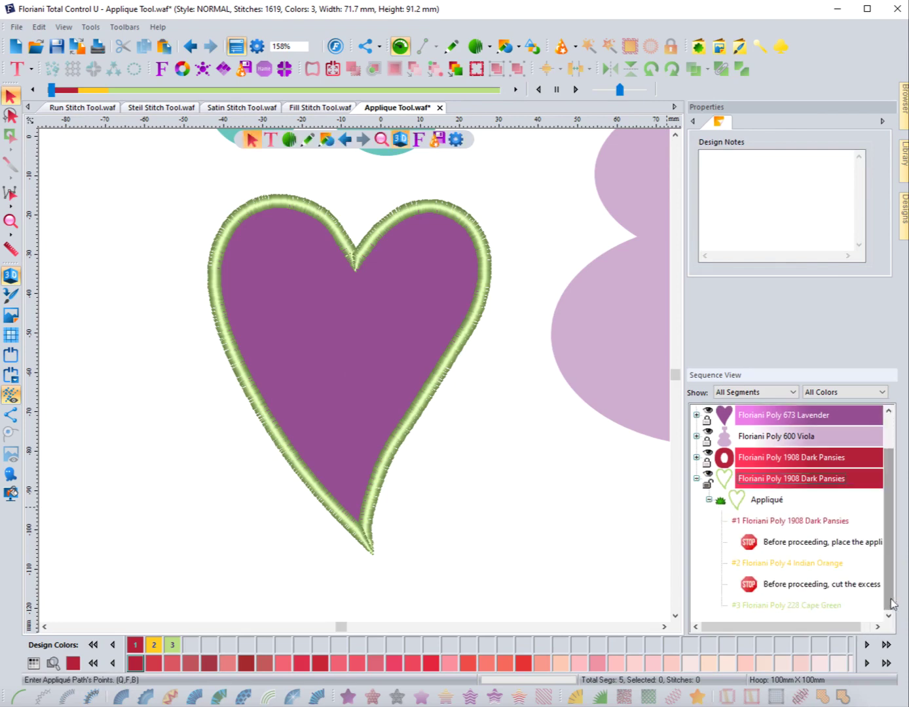
{"action": "left_click", "coordinate": [770, 520]}
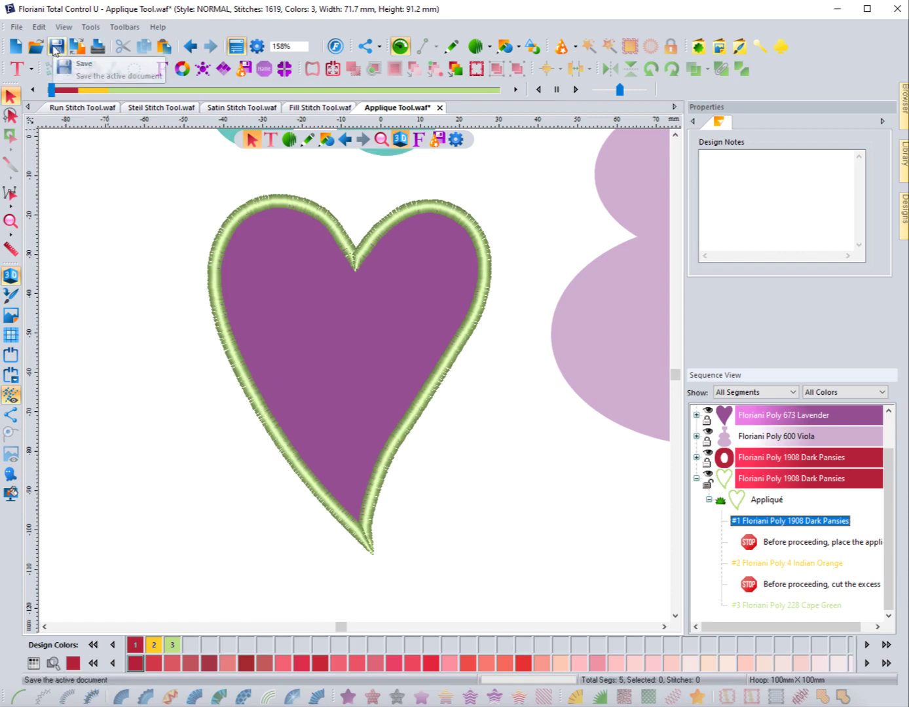
Preview the design's printout with its color analysis, review the print settings without changing them, and leave the preview
{"action": "left_click", "coordinate": [97, 46]}
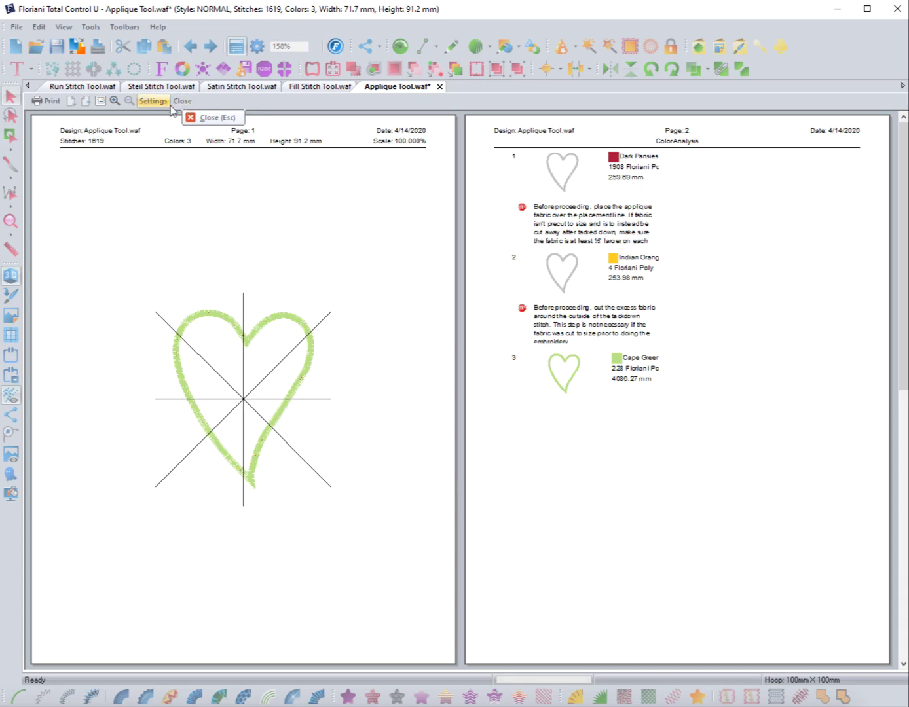
{"action": "left_click", "coordinate": [148, 103]}
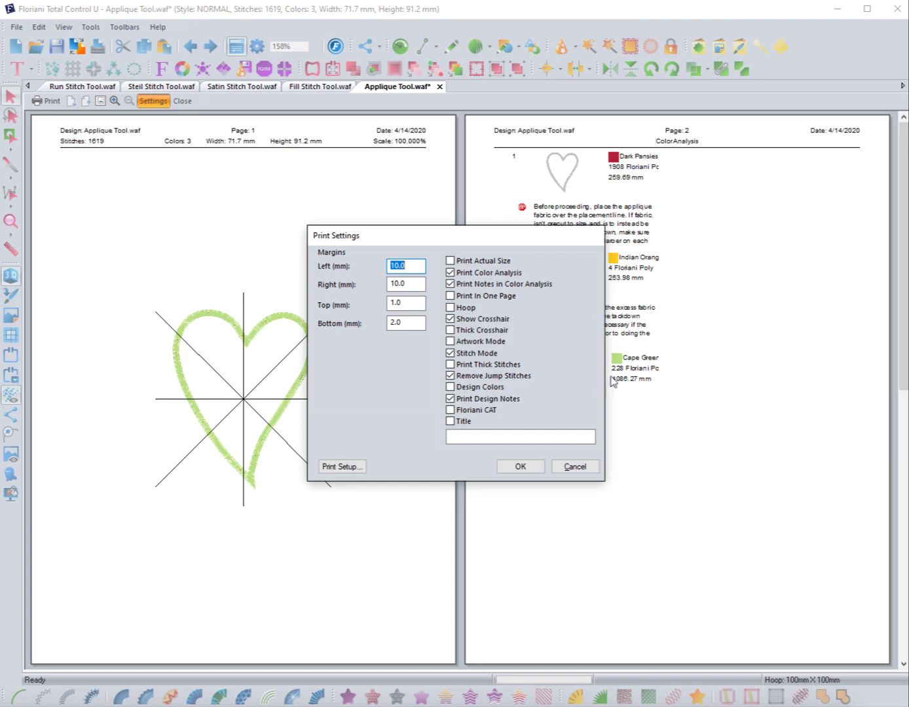
{"action": "left_click", "coordinate": [578, 467]}
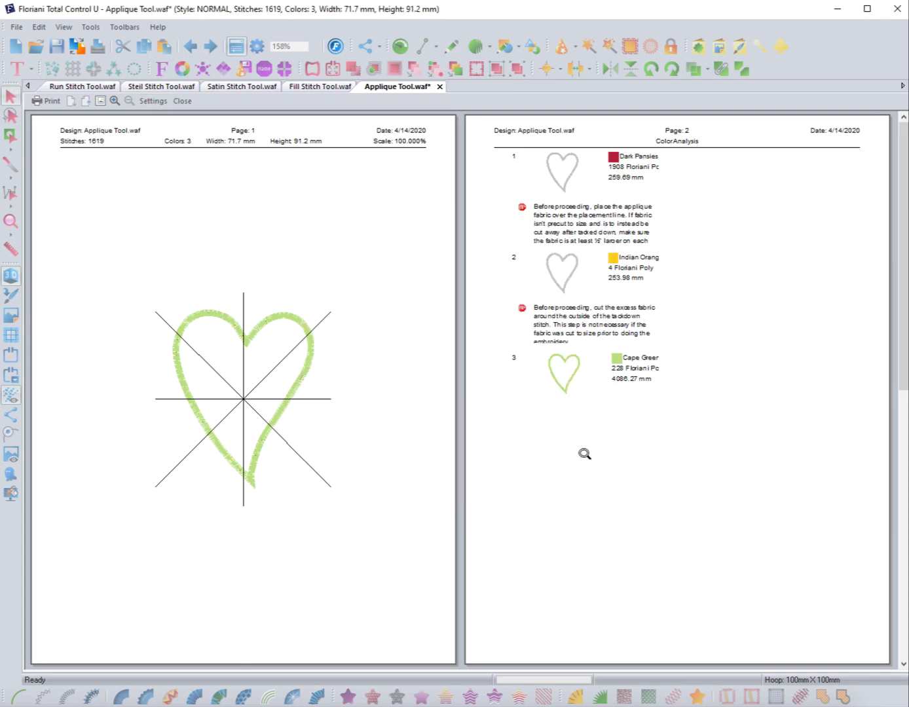
{"action": "left_click", "coordinate": [181, 101]}
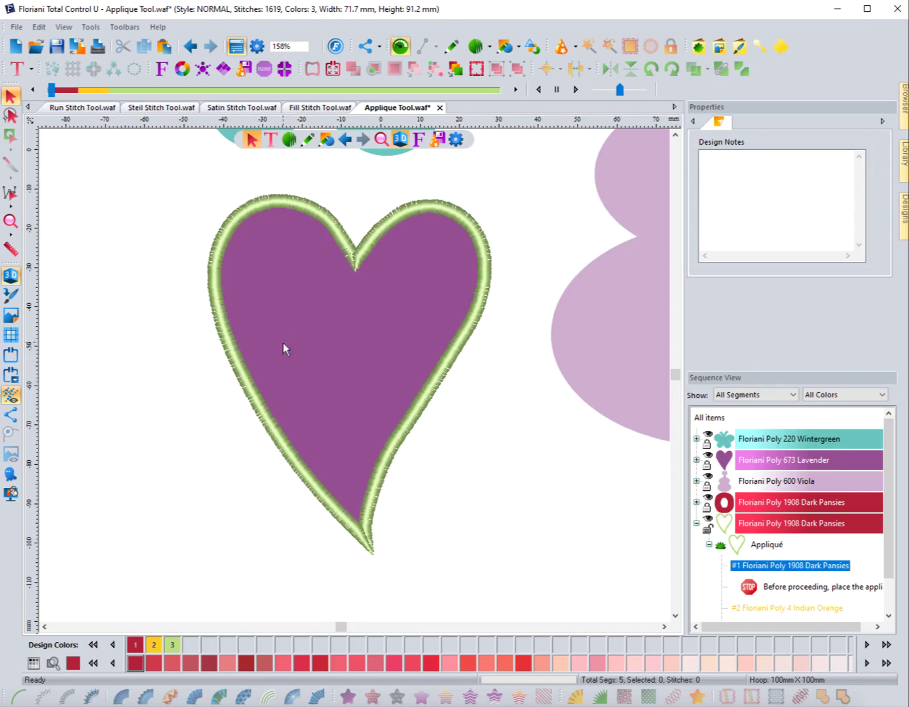
Simulate the heart appliqué's sewing order, examining how the placement and tack-down lines run at the notch, and return to the full stitch display
{"action": "left_click", "coordinate": [709, 544]}
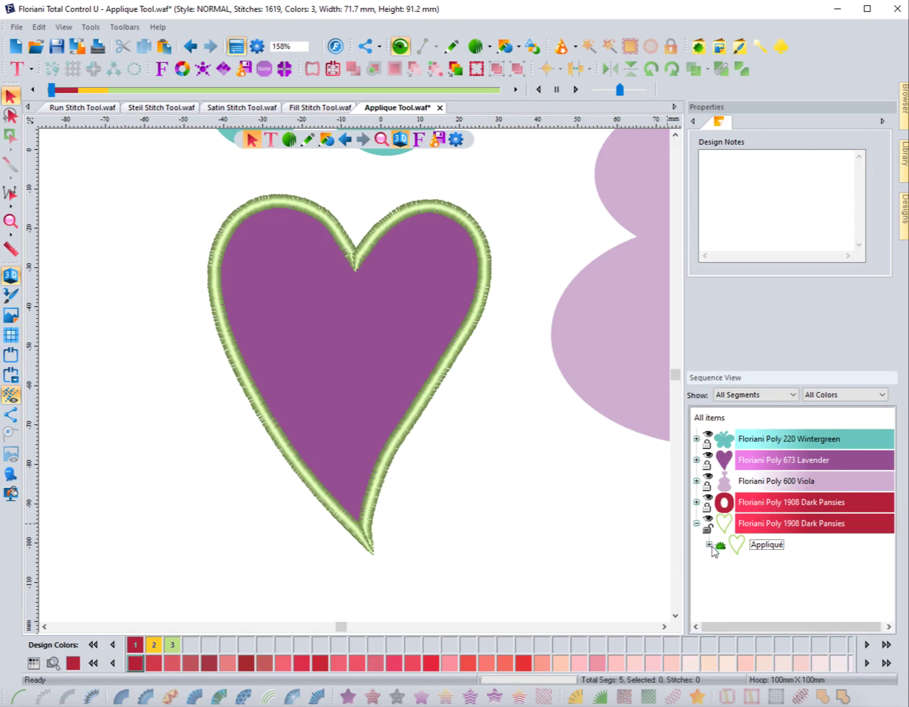
{"action": "left_click", "coordinate": [51, 90]}
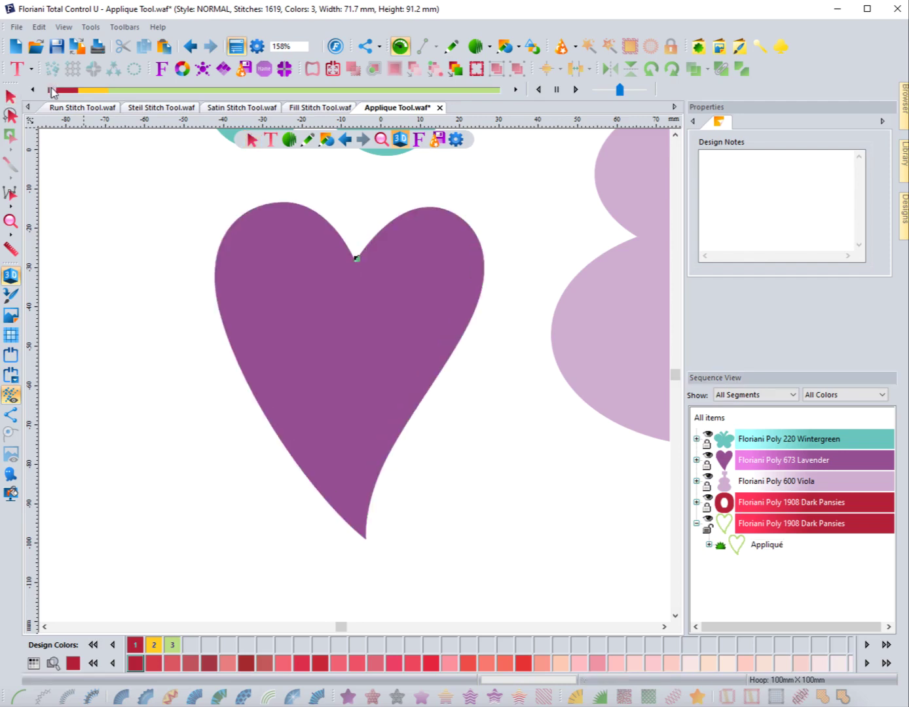
{"action": "left_click_drag", "start_coordinate": [53, 89], "coordinate": [87, 98]}
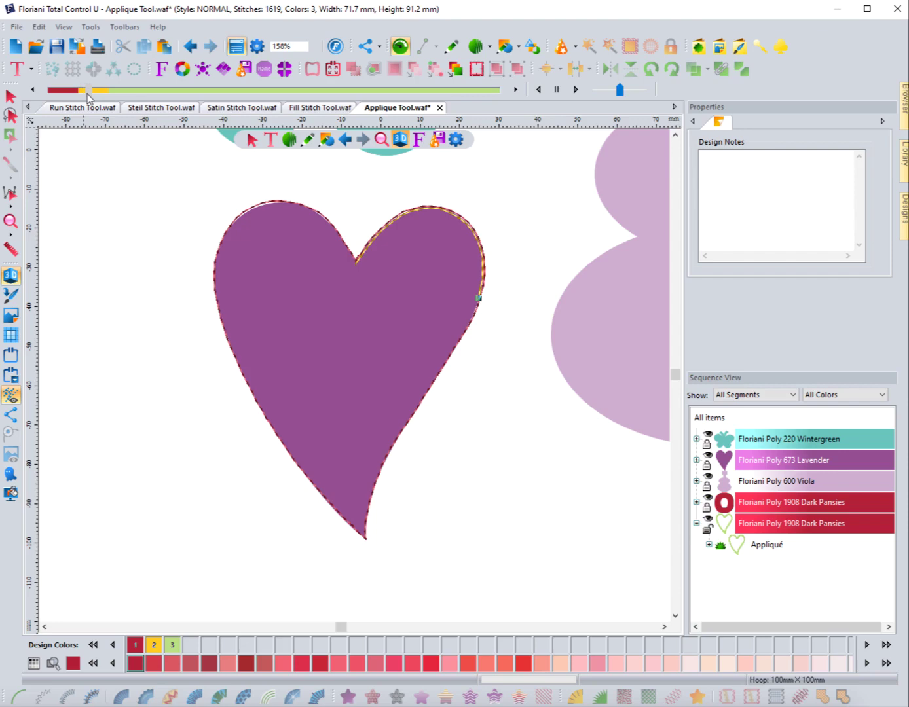
{"action": "scroll", "coordinate": [379, 257], "scroll_direction": "down", "scroll_amount": 1}
{"action": "scroll", "coordinate": [379, 257], "scroll_direction": "up", "scroll_amount": 2}
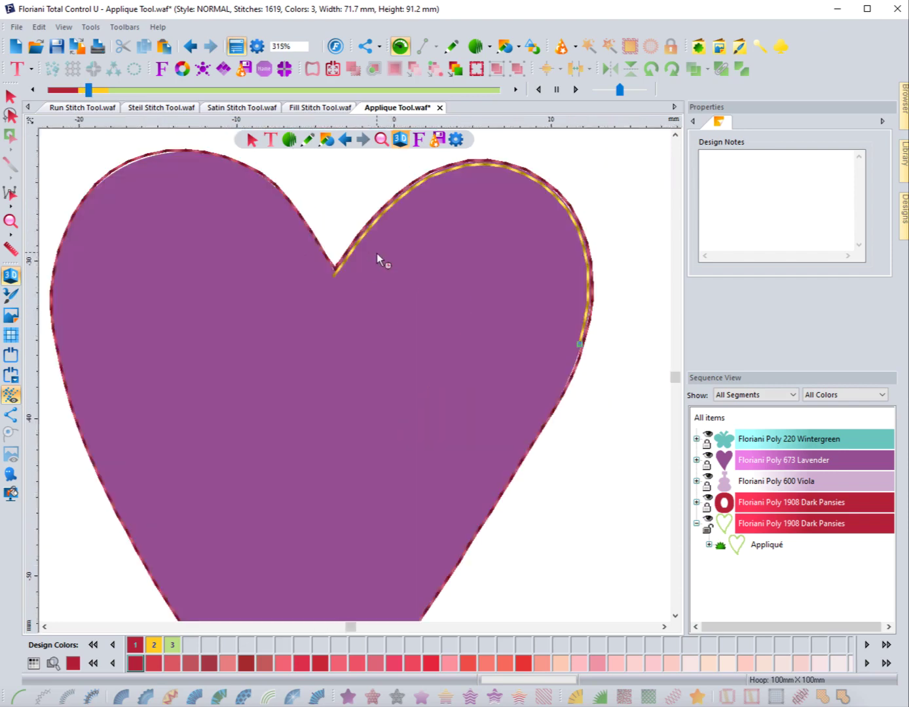
{"action": "scroll", "coordinate": [377, 254], "scroll_direction": "up", "scroll_amount": 1}
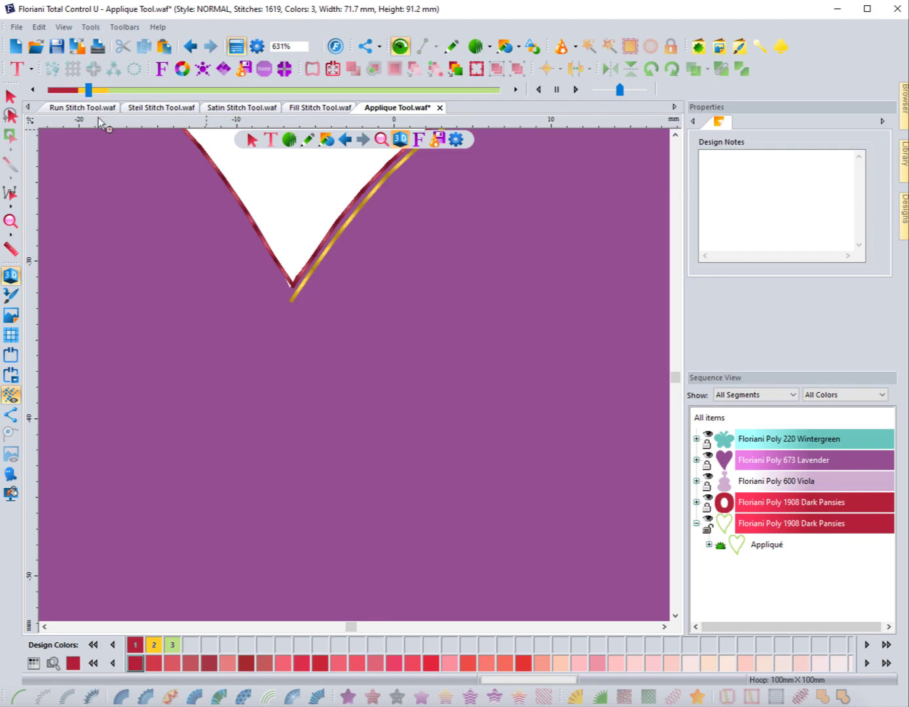
{"action": "scroll", "coordinate": [199, 286], "scroll_direction": "down", "scroll_amount": 1}
{"action": "scroll", "coordinate": [198, 287], "scroll_direction": "down", "scroll_amount": 1}
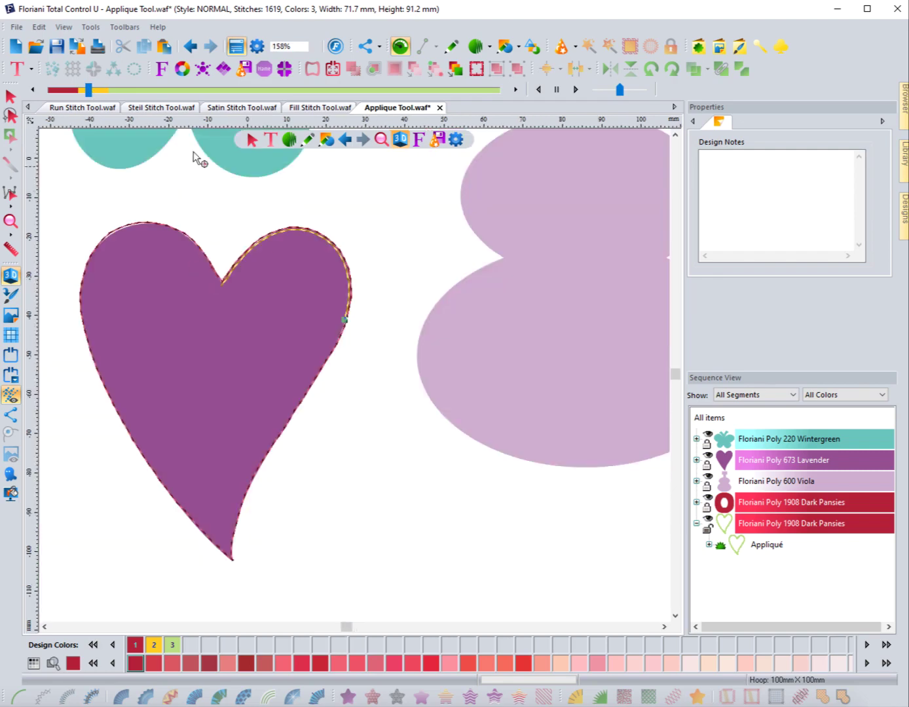
{"action": "left_click_drag", "start_coordinate": [89, 95], "coordinate": [500, 273]}
{"action": "left_click", "coordinate": [11, 97]}
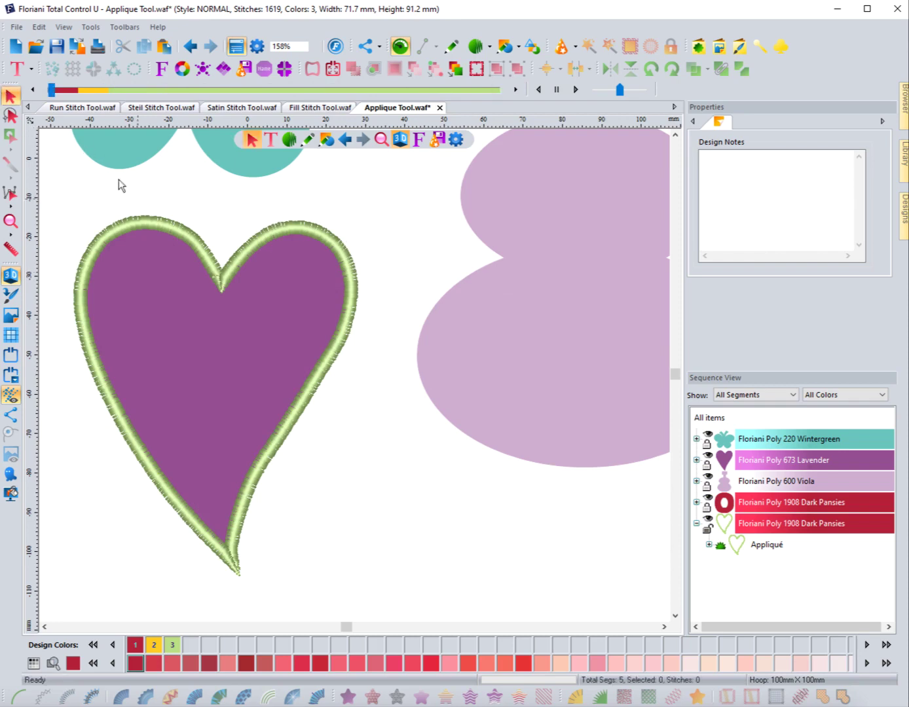
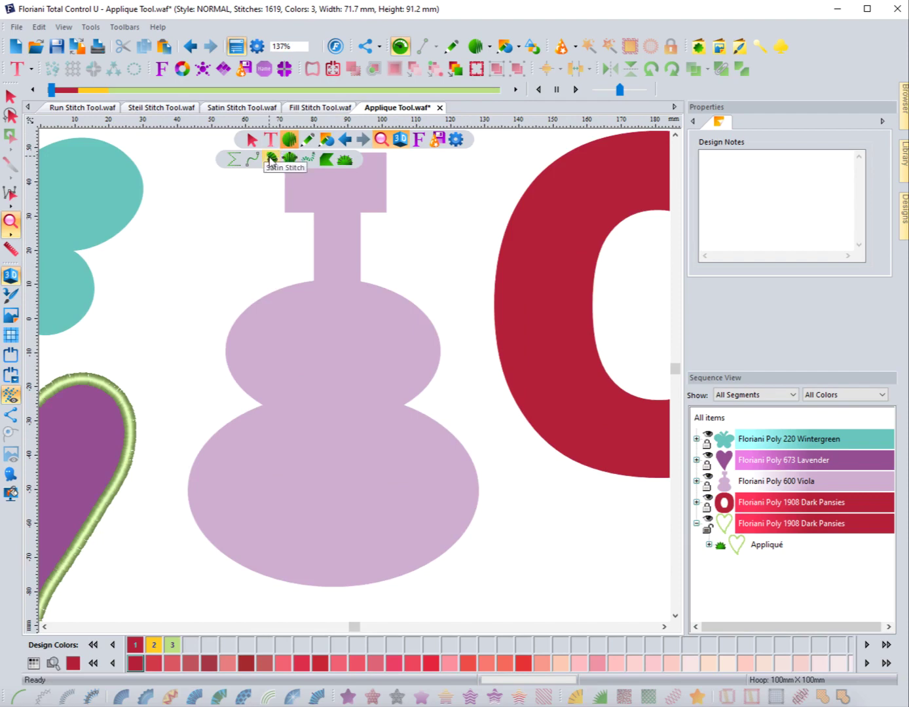
Start a satin appliqué on the light-purple violin shape, tracing around its square head and down the right side of the neck
{"action": "left_click", "coordinate": [344, 160]}
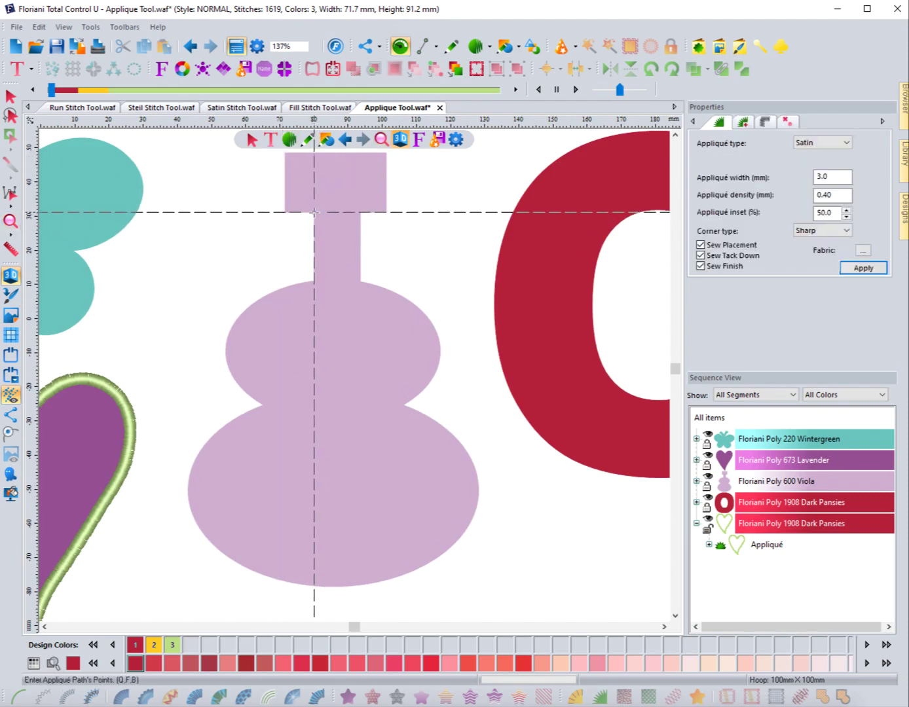
{"action": "left_click", "coordinate": [315, 212]}
{"action": "left_click", "coordinate": [284, 212]}
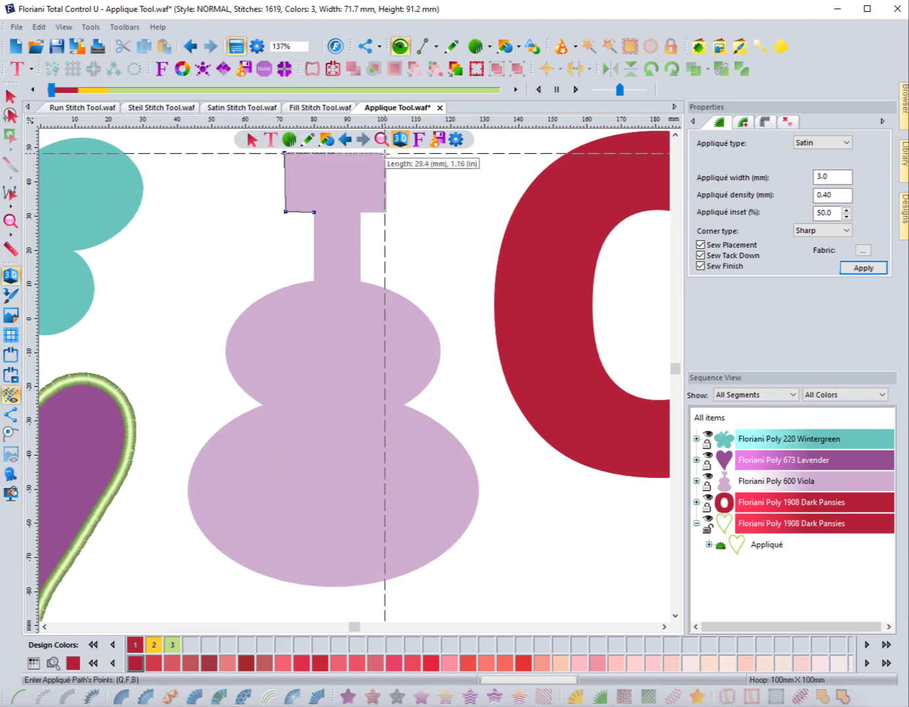
{"action": "left_click", "coordinate": [385, 153]}
{"action": "left_click", "coordinate": [385, 211]}
{"action": "left_click", "coordinate": [360, 211]}
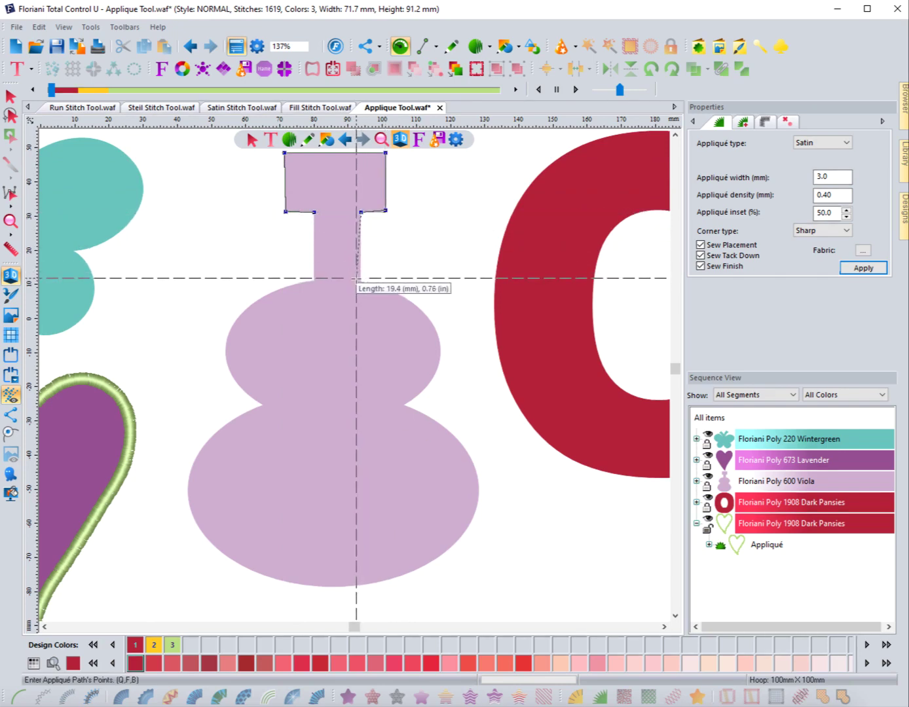
{"action": "left_click", "coordinate": [359, 282]}
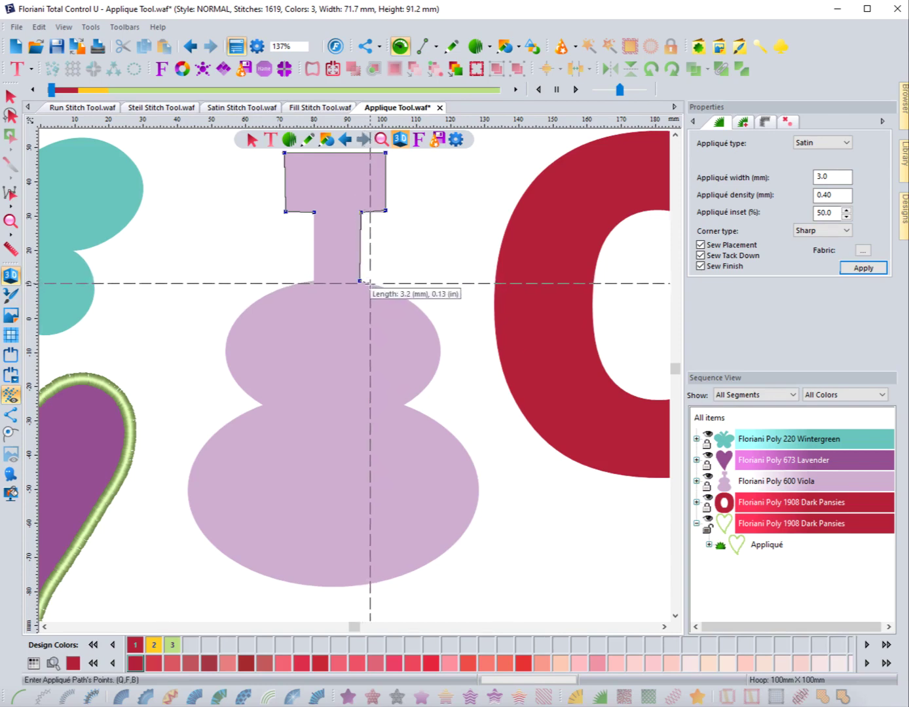
Continue the appliqué path around the right side of the violin's upper body to the waist
{"action": "left_click", "coordinate": [367, 282]}
{"action": "left_click", "coordinate": [391, 291]}
{"action": "left_click", "coordinate": [421, 311]}
{"action": "left_click", "coordinate": [438, 339]}
{"action": "left_click", "coordinate": [438, 367]}
{"action": "left_click", "coordinate": [421, 390]}
{"action": "left_click", "coordinate": [404, 404]}
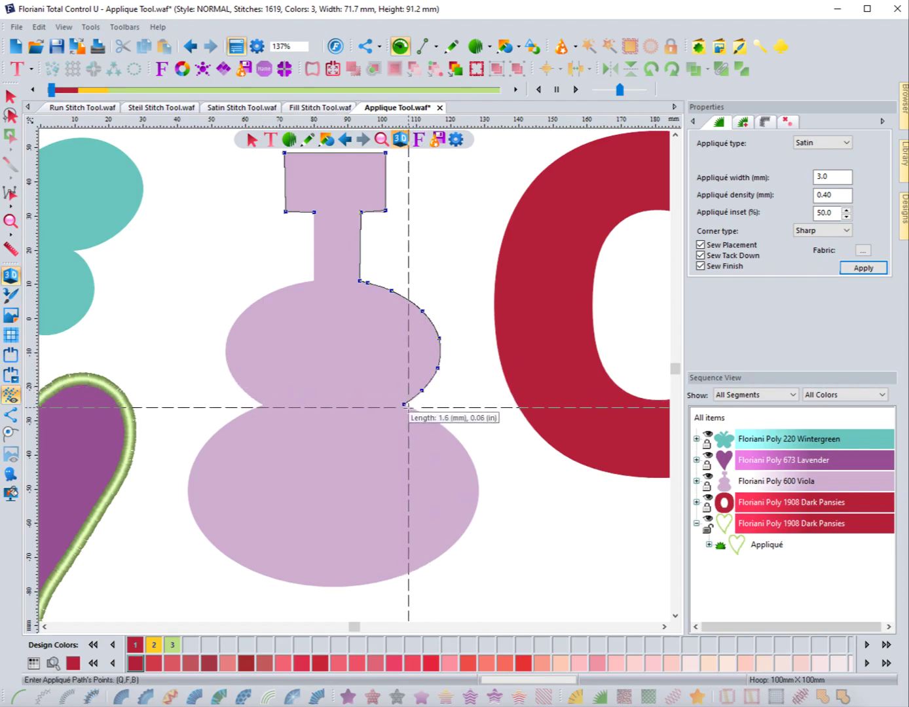
Trace the violin's lower body from the right waist around the bottom and up to the left waist
{"action": "left_click", "coordinate": [430, 417]}
{"action": "left_click", "coordinate": [472, 457]}
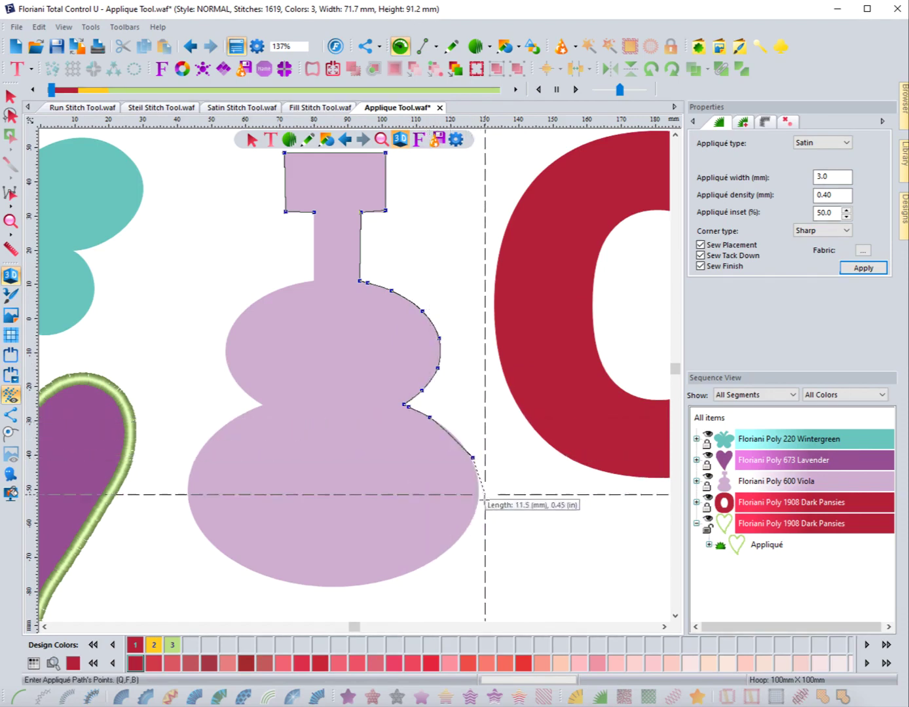
{"action": "left_click", "coordinate": [468, 527]}
{"action": "left_click", "coordinate": [406, 575]}
{"action": "left_click", "coordinate": [306, 585]}
{"action": "left_click", "coordinate": [231, 559]}
{"action": "left_click", "coordinate": [187, 503]}
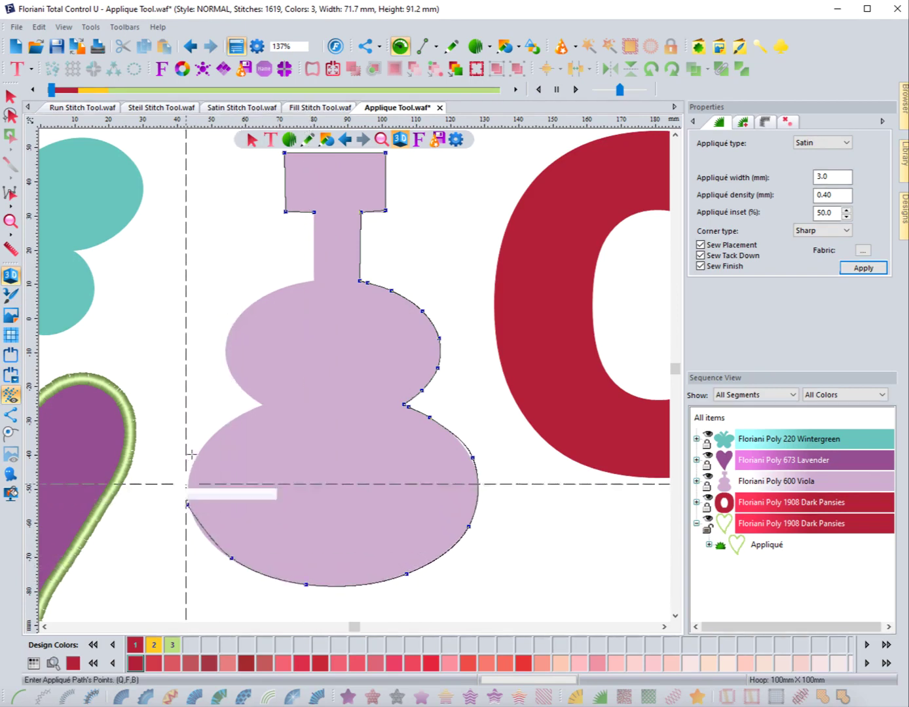
{"action": "left_click", "coordinate": [206, 442]}
{"action": "left_click", "coordinate": [240, 416]}
{"action": "left_click", "coordinate": [261, 405]}
Trace the left side of the violin's upper body to the base of the neck, and generate the closed satin appliqué
{"action": "left_click", "coordinate": [250, 396]}
{"action": "left_click", "coordinate": [228, 368]}
{"action": "left_click", "coordinate": [228, 333]}
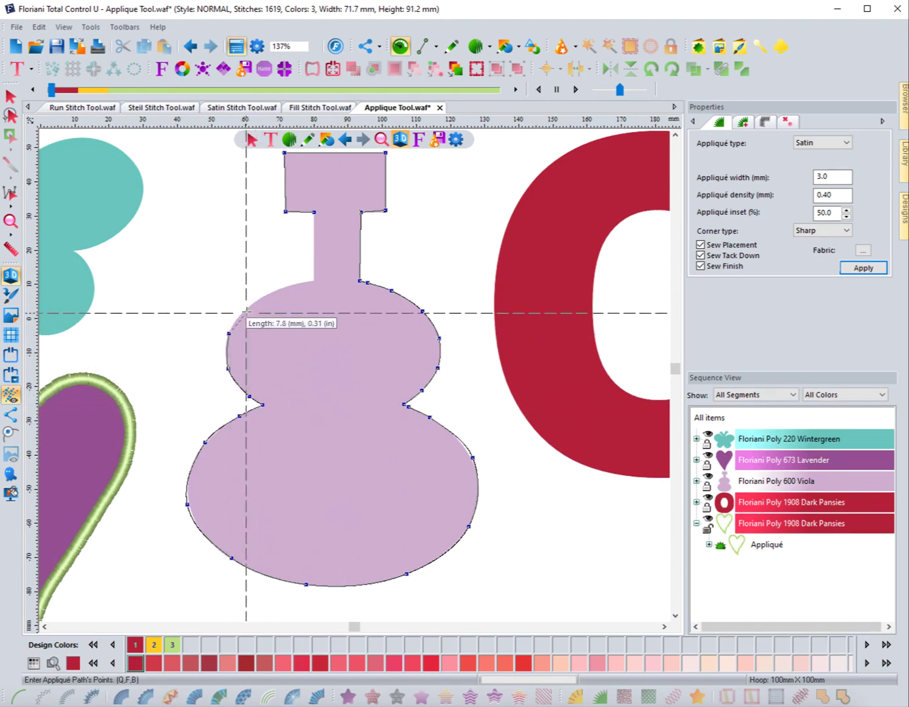
{"action": "left_click", "coordinate": [262, 298]}
{"action": "left_click", "coordinate": [299, 282]}
{"action": "left_click", "coordinate": [314, 280]}
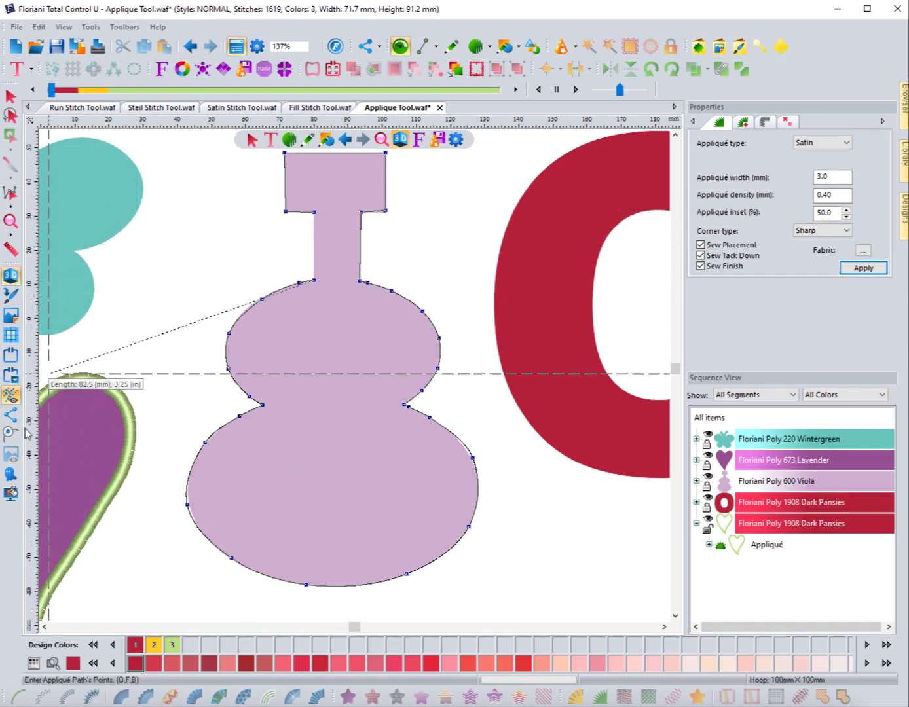
{"action": "key", "text": "Return"}
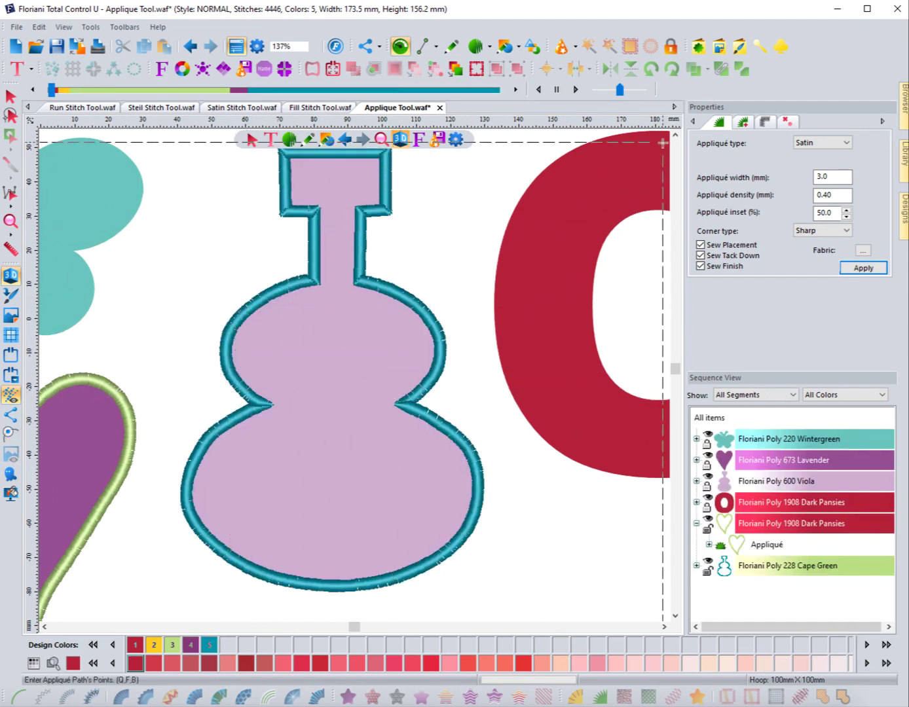
Expand the violin appliqué in the sequence to examine its three colors and stop instructions, and deselect the design
{"action": "left_click", "coordinate": [675, 135]}
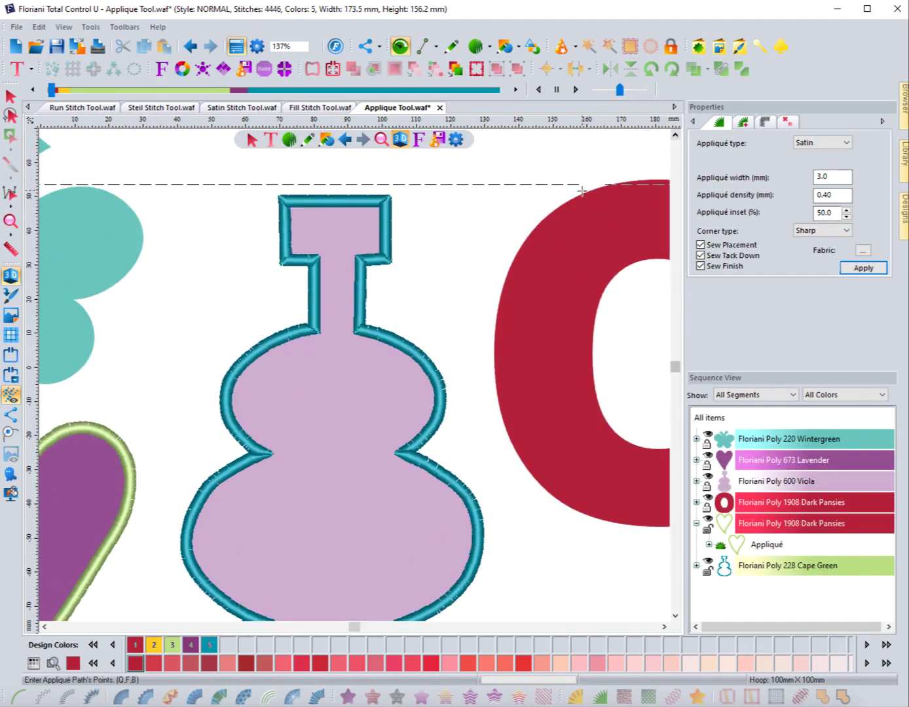
{"action": "left_click", "coordinate": [674, 616]}
{"action": "left_click", "coordinate": [698, 566]}
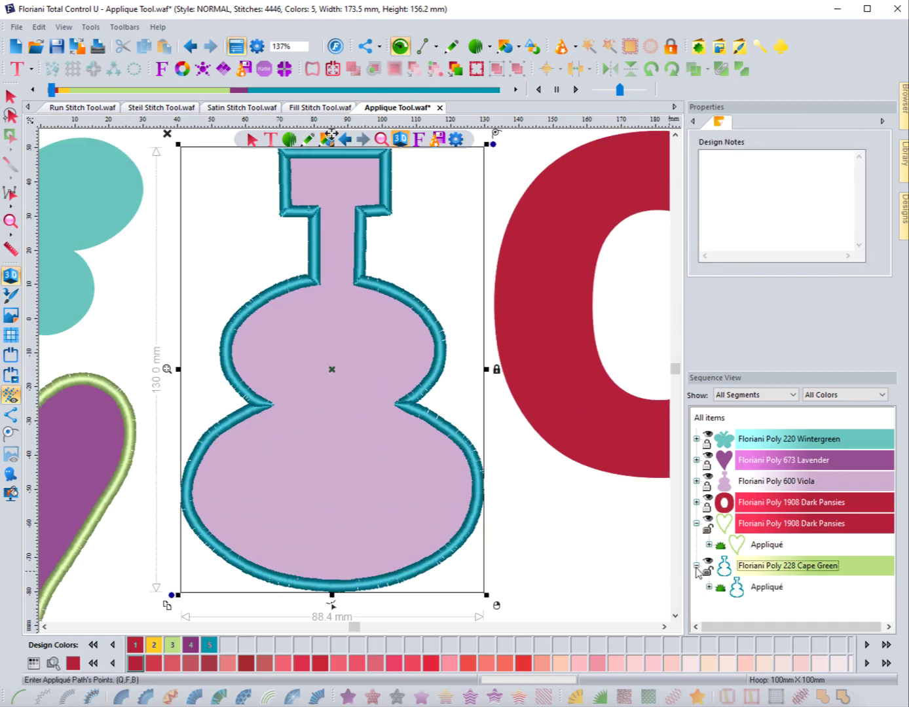
{"action": "left_click", "coordinate": [709, 588]}
{"action": "scroll", "coordinate": [754, 603], "scroll_direction": "down", "scroll_amount": 2}
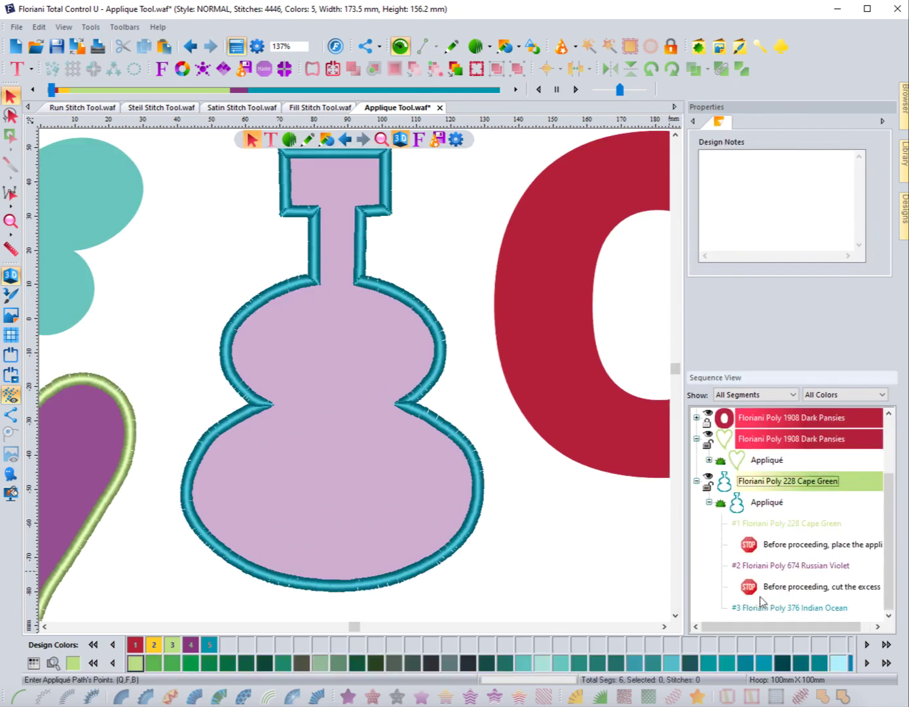
{"action": "left_click", "coordinate": [525, 530]}
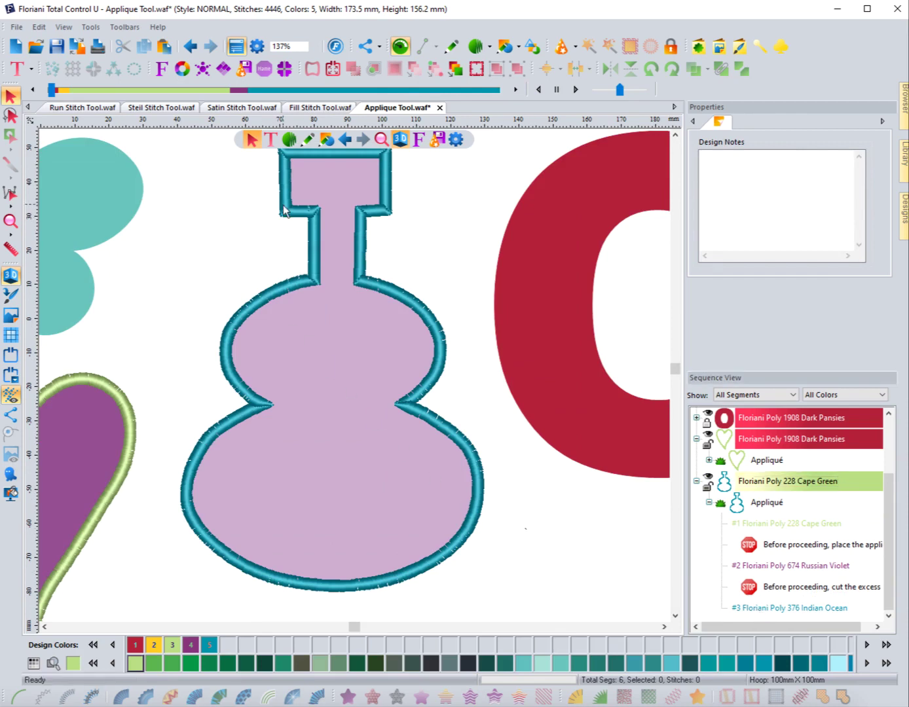
Start a satin appliqué on the butterfly, tracing the right antenna from the fork around its tip down to the upper wing
{"action": "scroll", "coordinate": [241, 318], "scroll_direction": "down", "scroll_amount": 2}
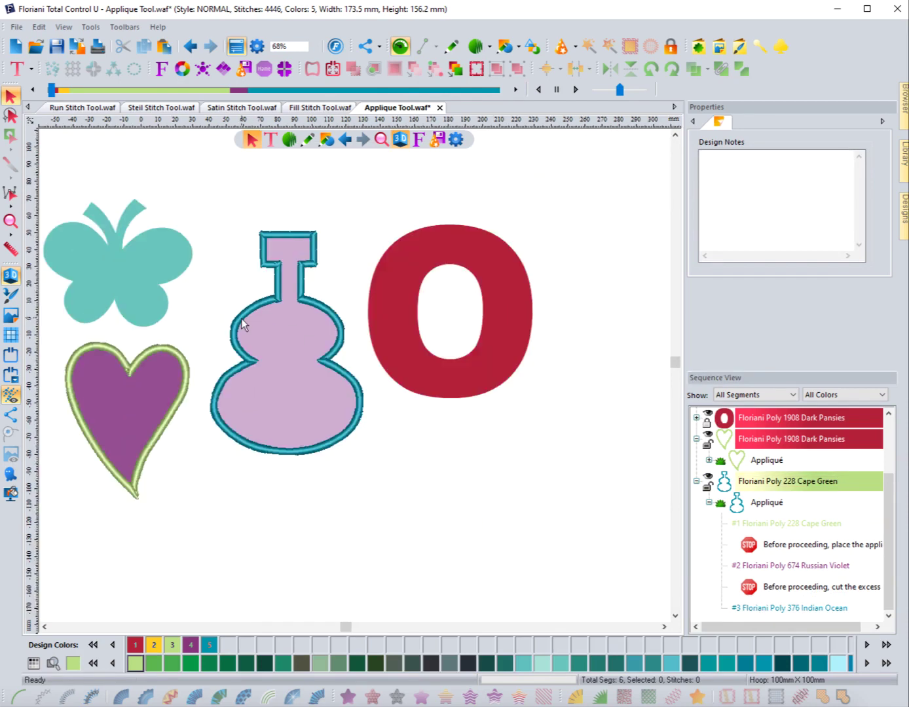
{"action": "left_click", "coordinate": [12, 221]}
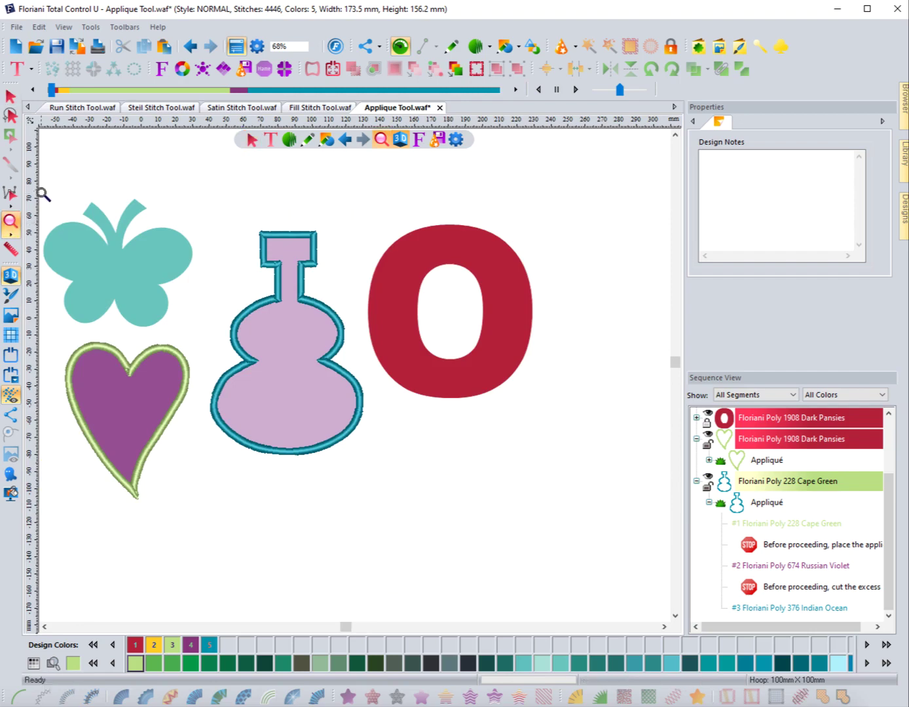
{"action": "left_click_drag", "start_coordinate": [208, 336], "coordinate": [210, 338]}
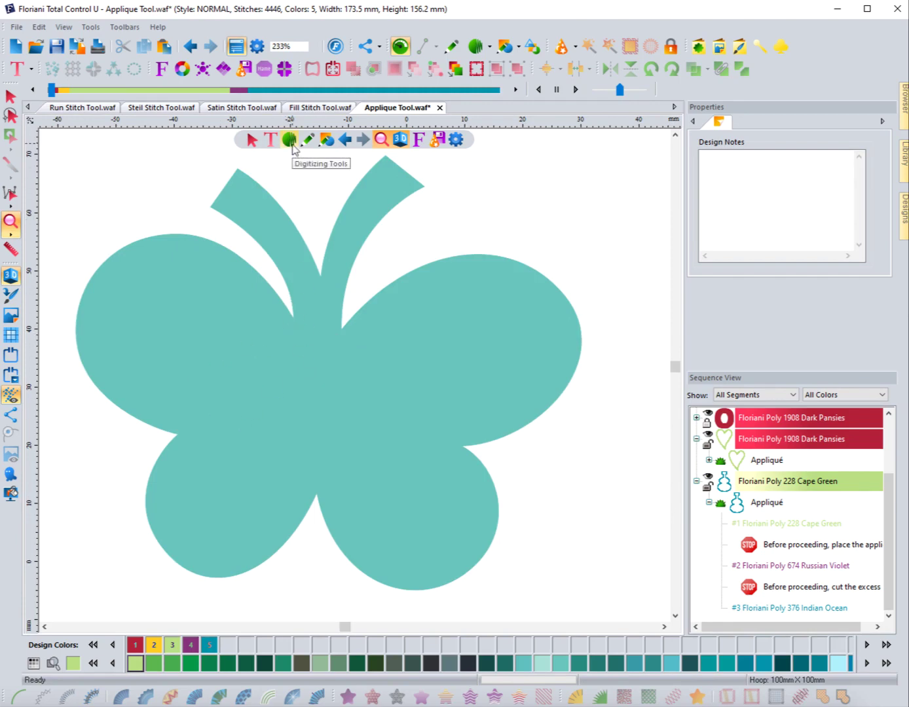
{"action": "left_click", "coordinate": [351, 163]}
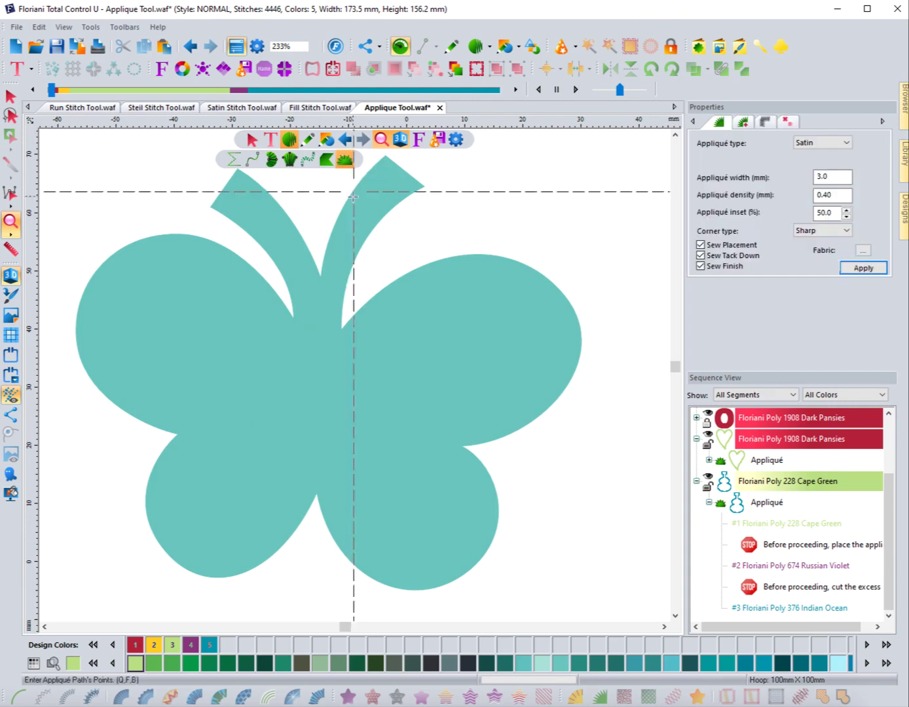
{"action": "left_click", "coordinate": [321, 275]}
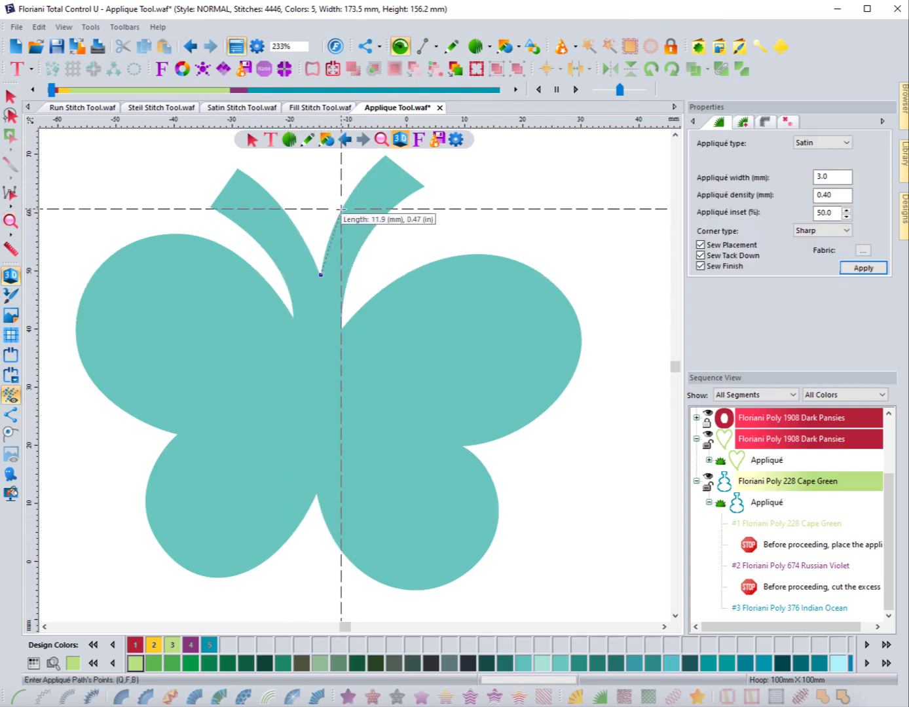
{"action": "left_click", "coordinate": [341, 209]}
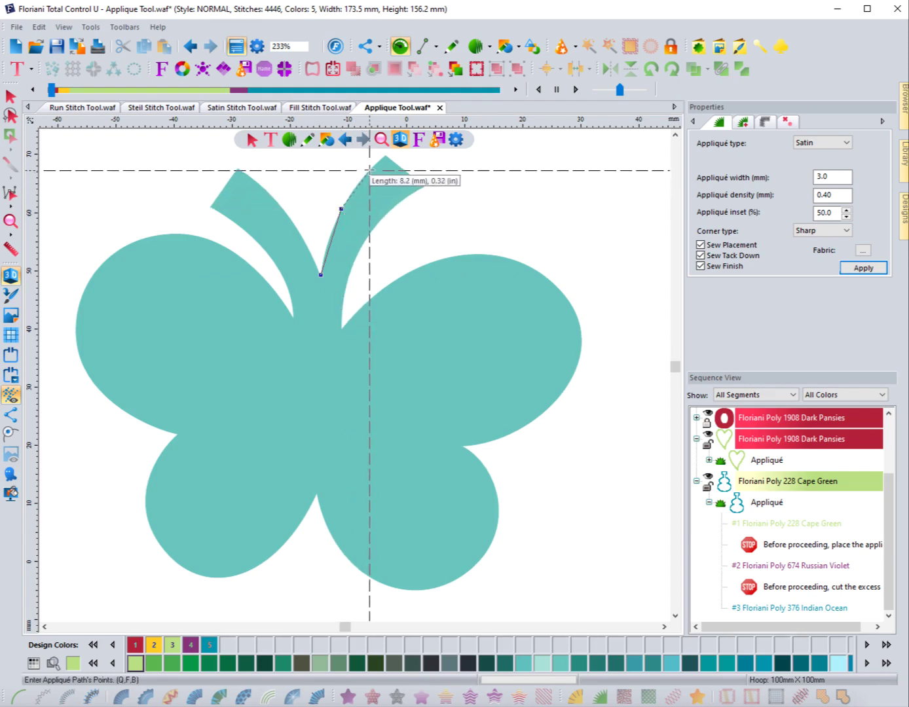
{"action": "left_click", "coordinate": [369, 169]}
{"action": "left_click", "coordinate": [386, 155]}
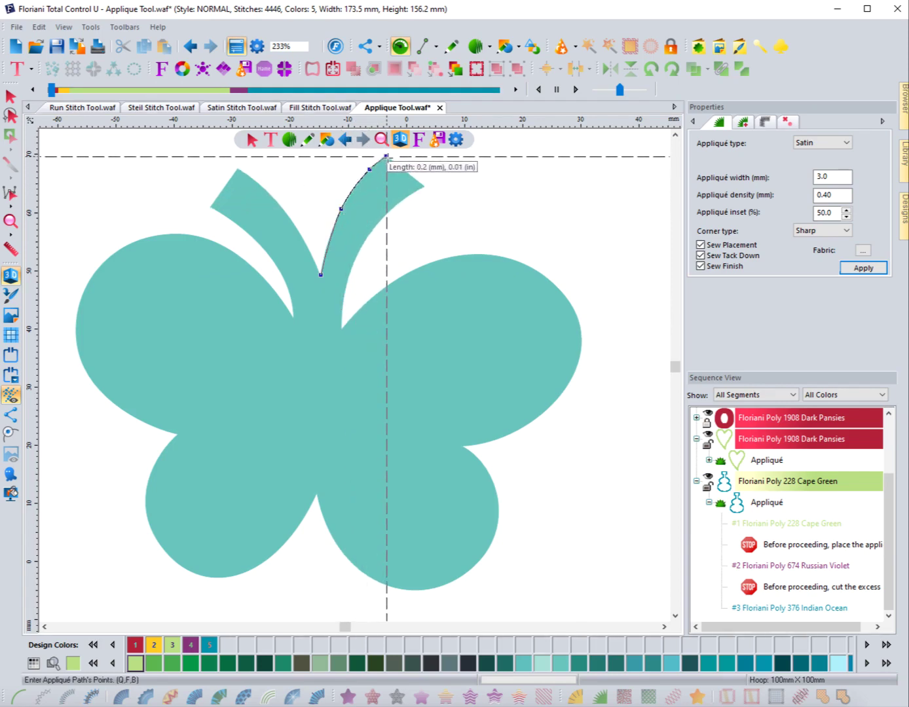
{"action": "left_click", "coordinate": [424, 185]}
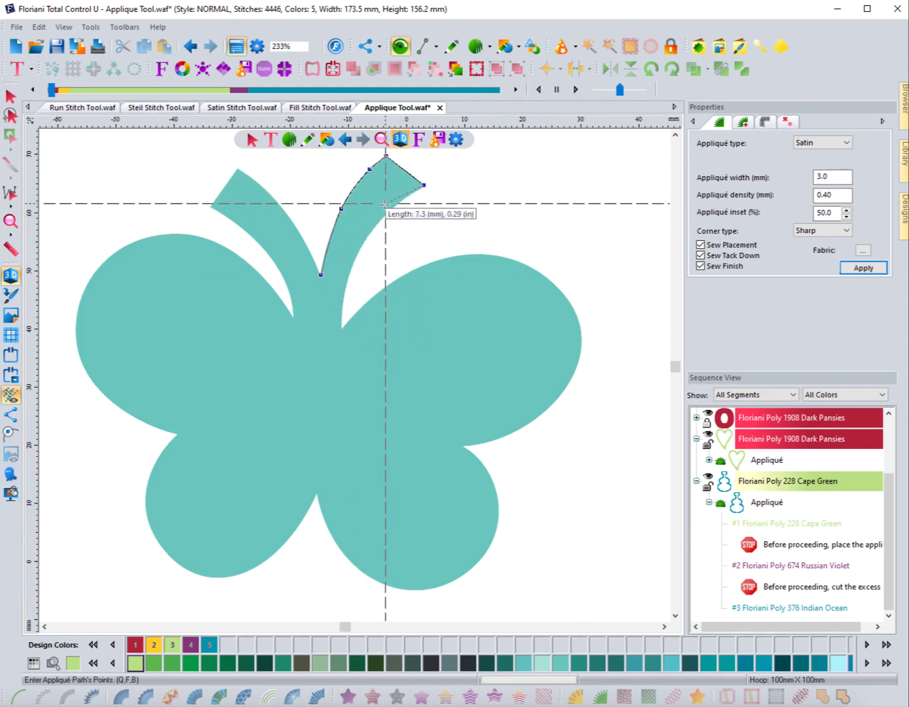
{"action": "left_click", "coordinate": [382, 216]}
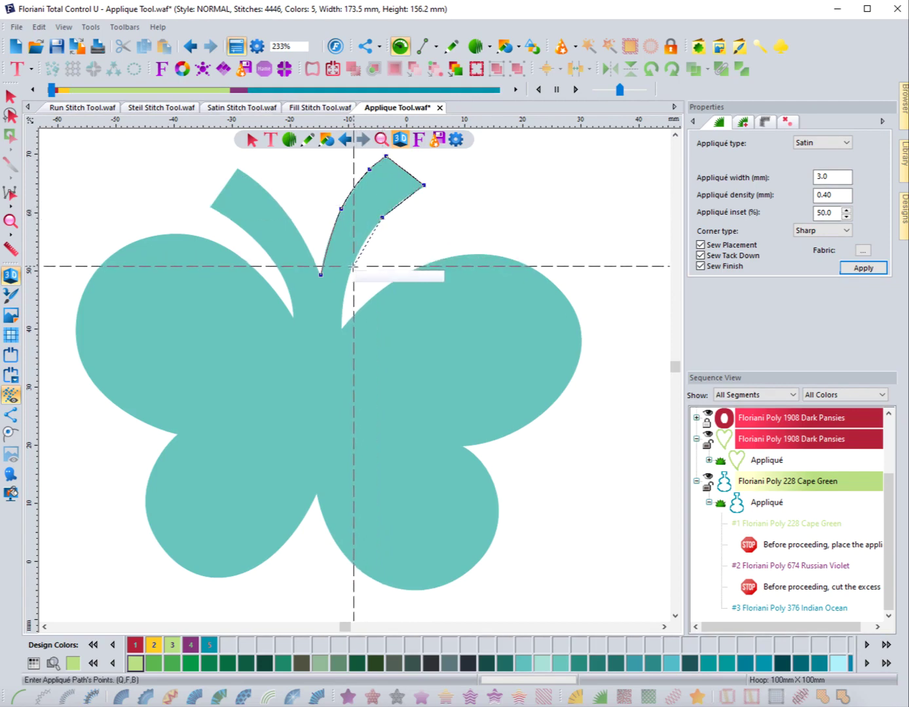
{"action": "left_click", "coordinate": [350, 270]}
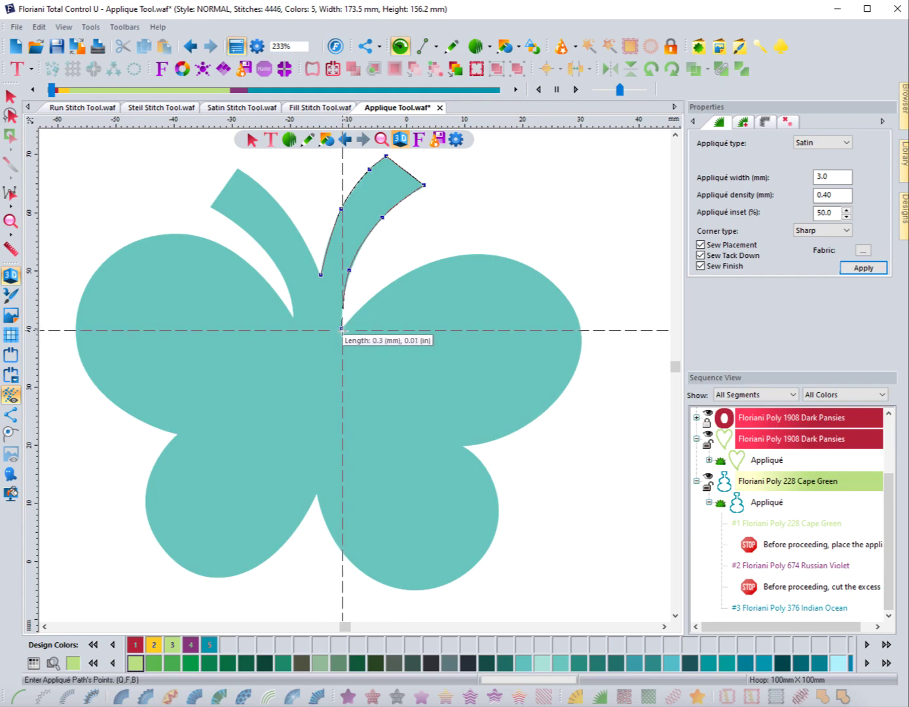
Continue the appliqué path around the butterfly's upper right wing to the corner where it meets the lower wing
{"action": "left_click", "coordinate": [381, 289]}
{"action": "left_click", "coordinate": [445, 256]}
{"action": "left_click", "coordinate": [518, 262]}
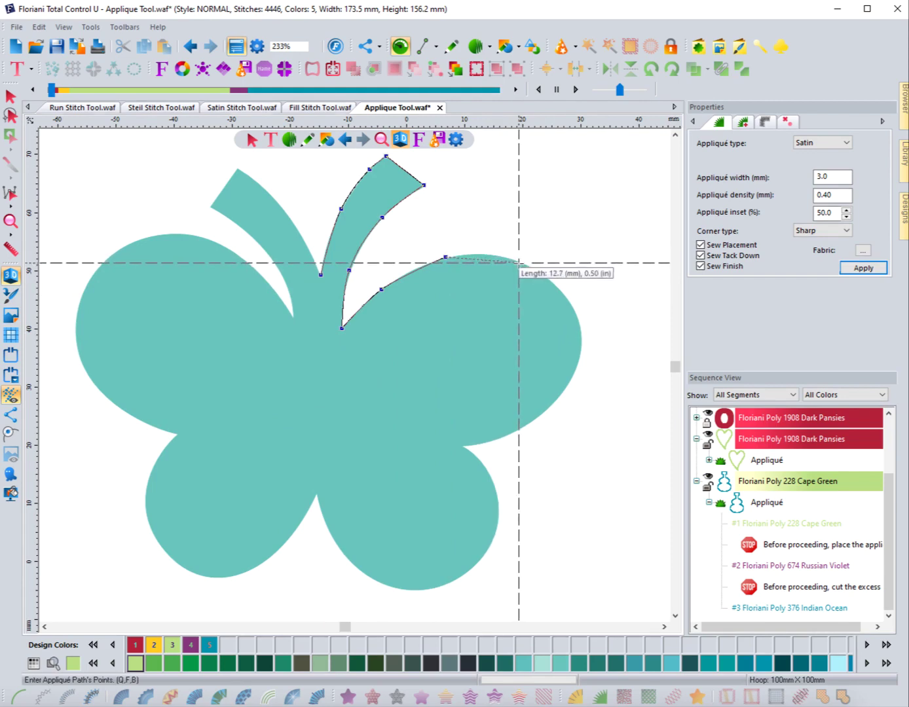
{"action": "left_click", "coordinate": [570, 301]}
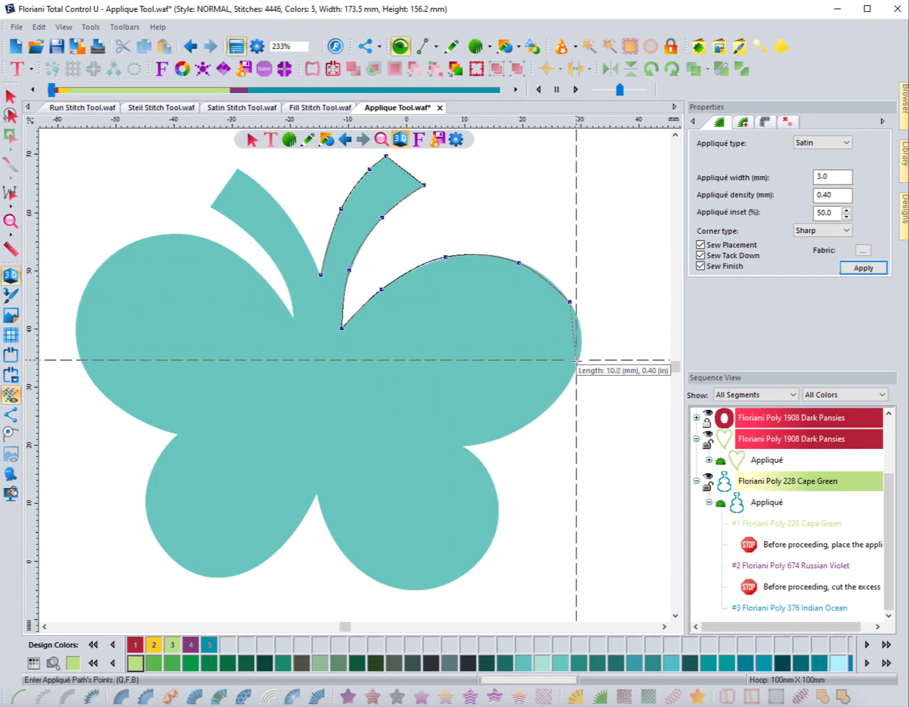
{"action": "left_click", "coordinate": [577, 363]}
{"action": "left_click", "coordinate": [521, 428]}
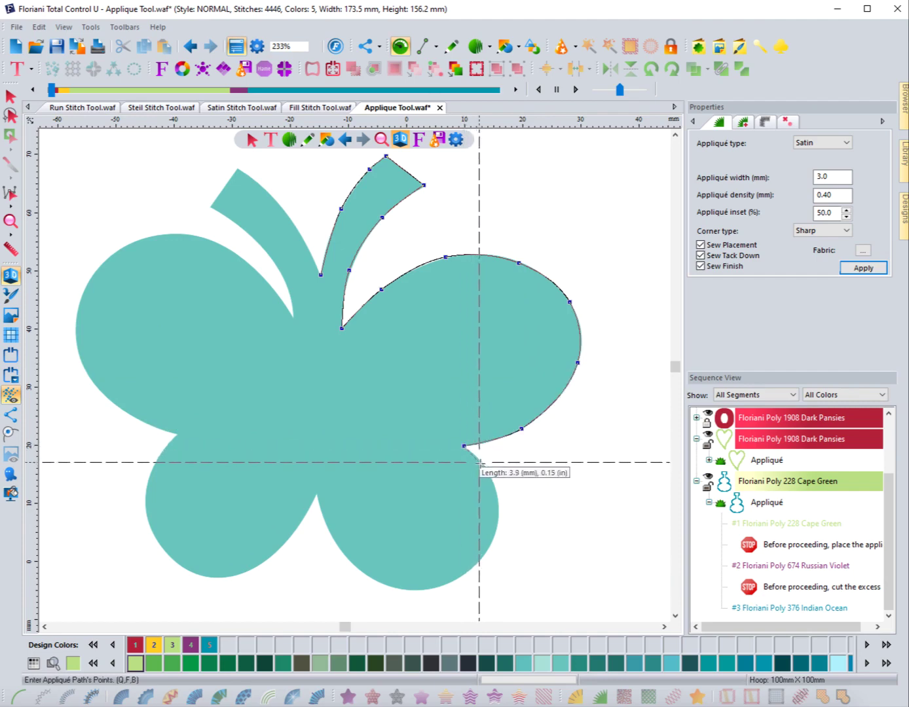
Continue the appliqué path around the butterfly's lower right wing up to the notch between the two lower wings
{"action": "left_click", "coordinate": [485, 467]}
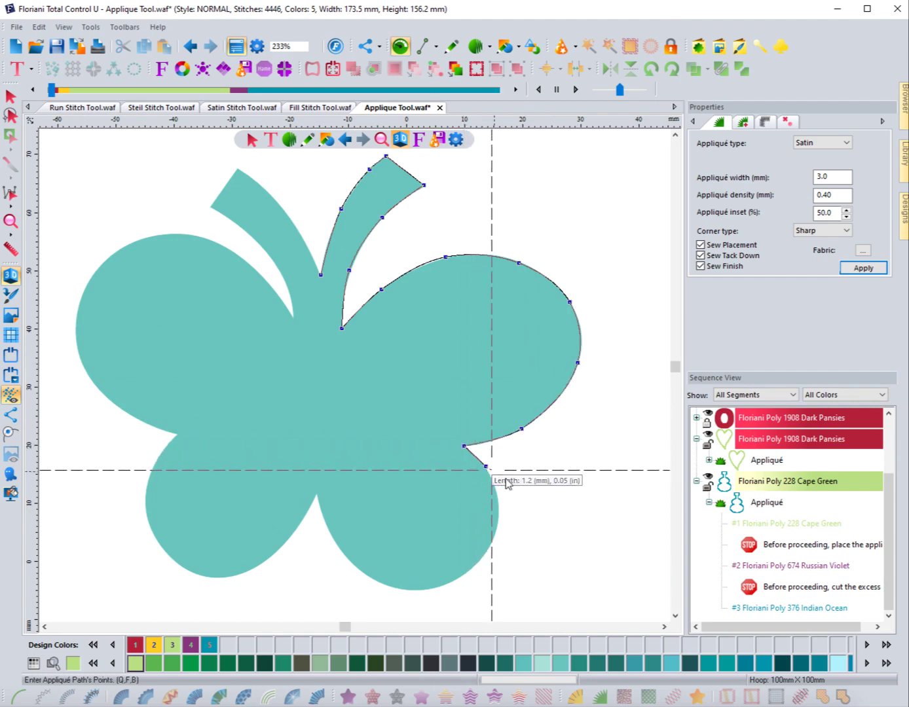
{"action": "left_click", "coordinate": [498, 513]}
{"action": "left_click", "coordinate": [473, 568]}
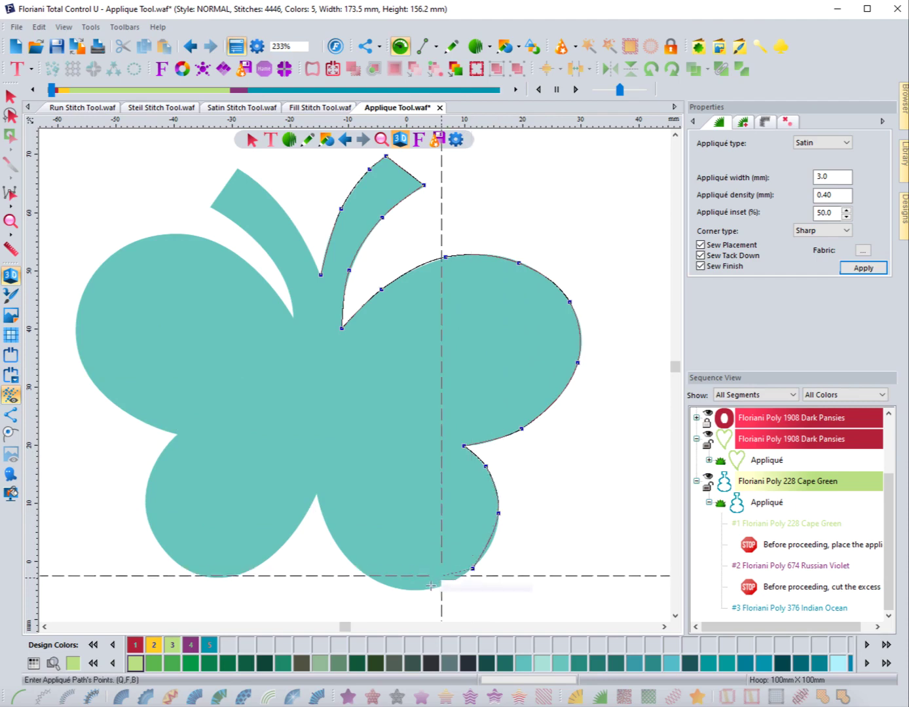
{"action": "left_click", "coordinate": [374, 580]}
{"action": "left_click", "coordinate": [333, 538]}
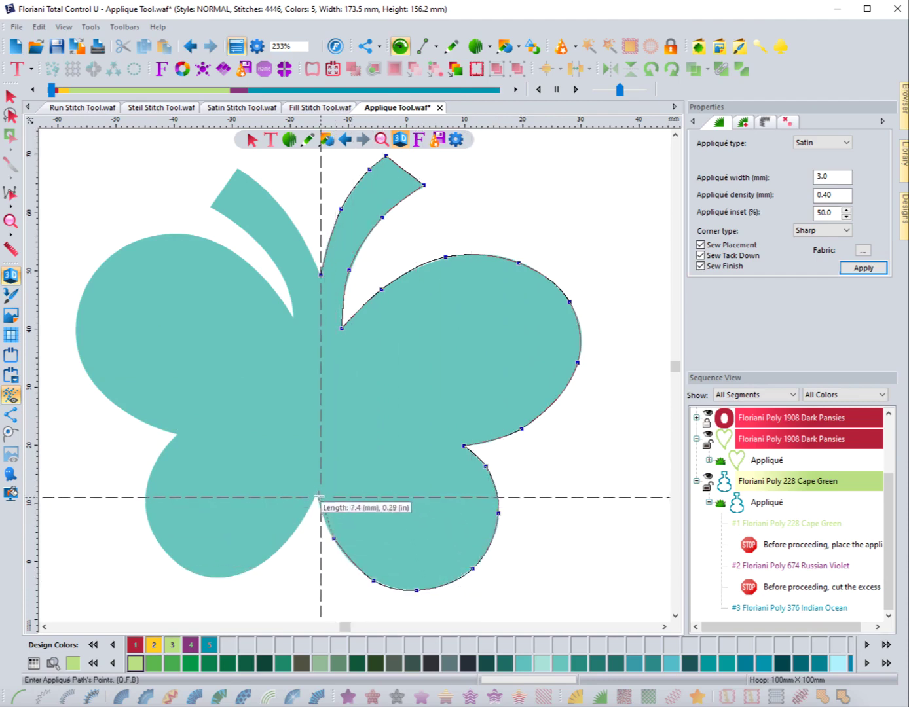
{"action": "left_click", "coordinate": [315, 491]}
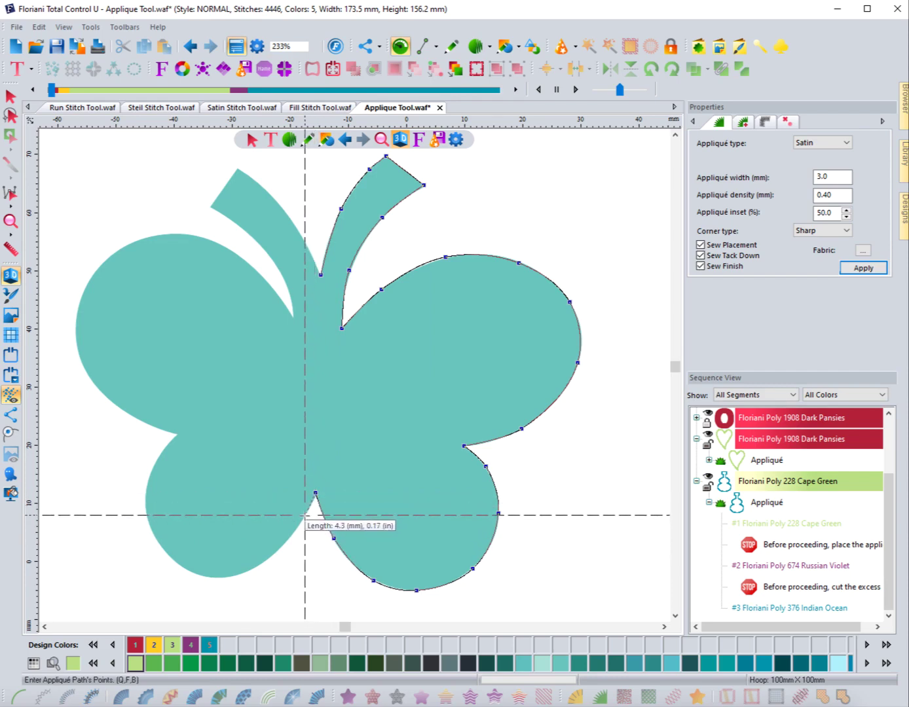
Trace the butterfly's lower left wing from the center notch around to the corner where it meets the upper left wing
{"action": "left_click", "coordinate": [305, 517]}
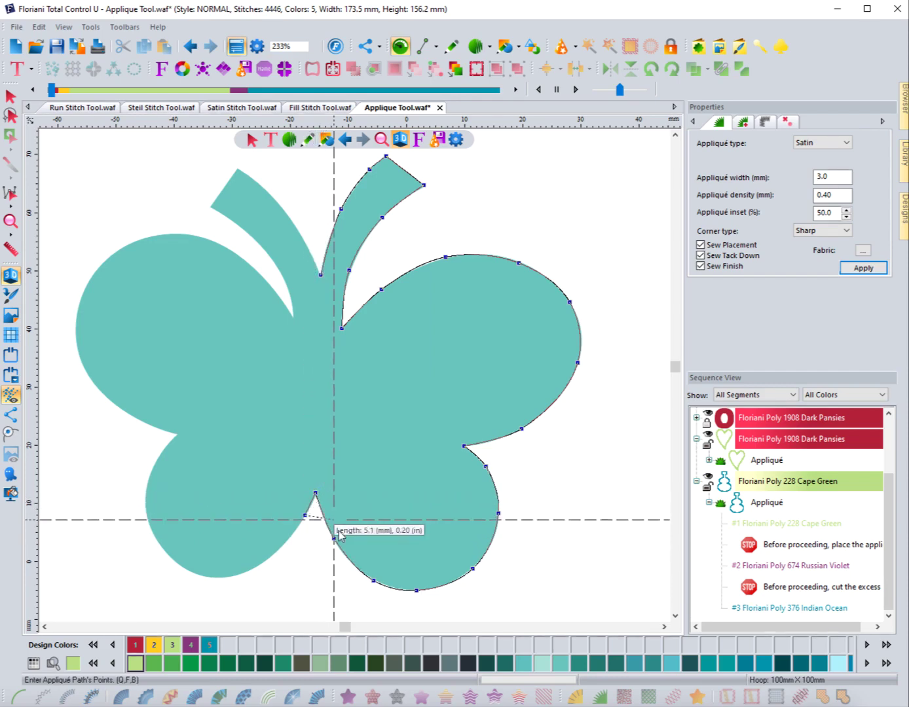
{"action": "left_click", "coordinate": [282, 545]}
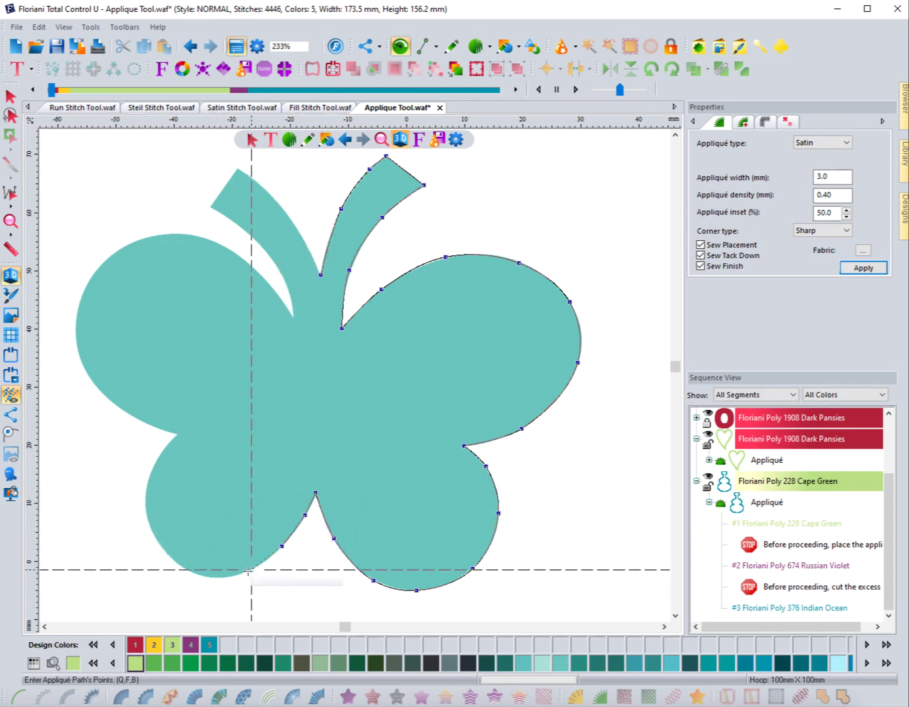
{"action": "left_click", "coordinate": [247, 570]}
{"action": "left_click", "coordinate": [215, 577]}
{"action": "left_click", "coordinate": [178, 564]}
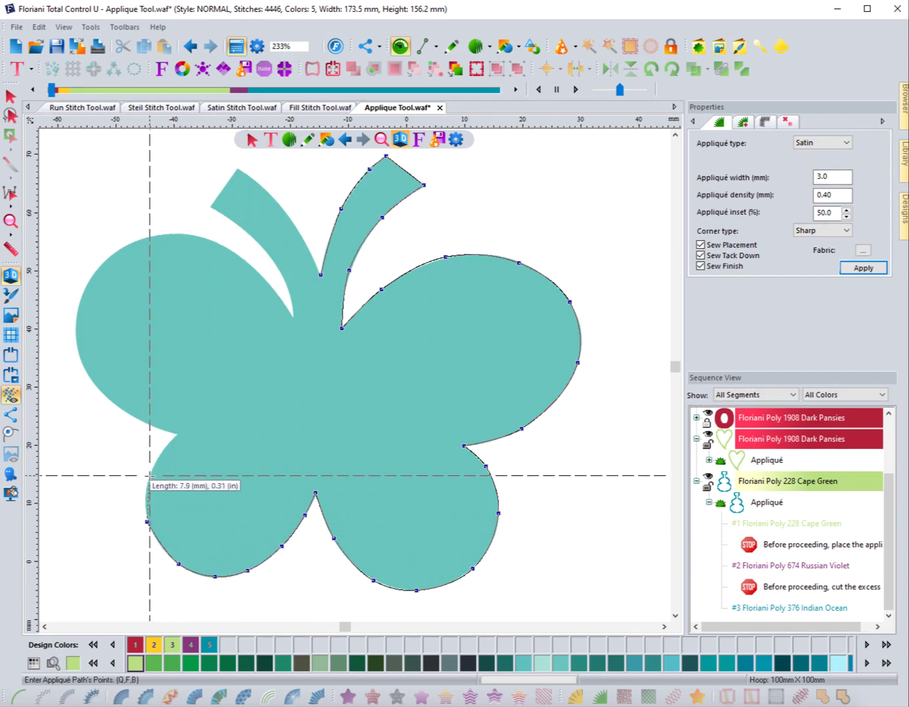
{"action": "left_click", "coordinate": [148, 521]}
{"action": "left_click", "coordinate": [149, 475]}
{"action": "left_click", "coordinate": [177, 434]}
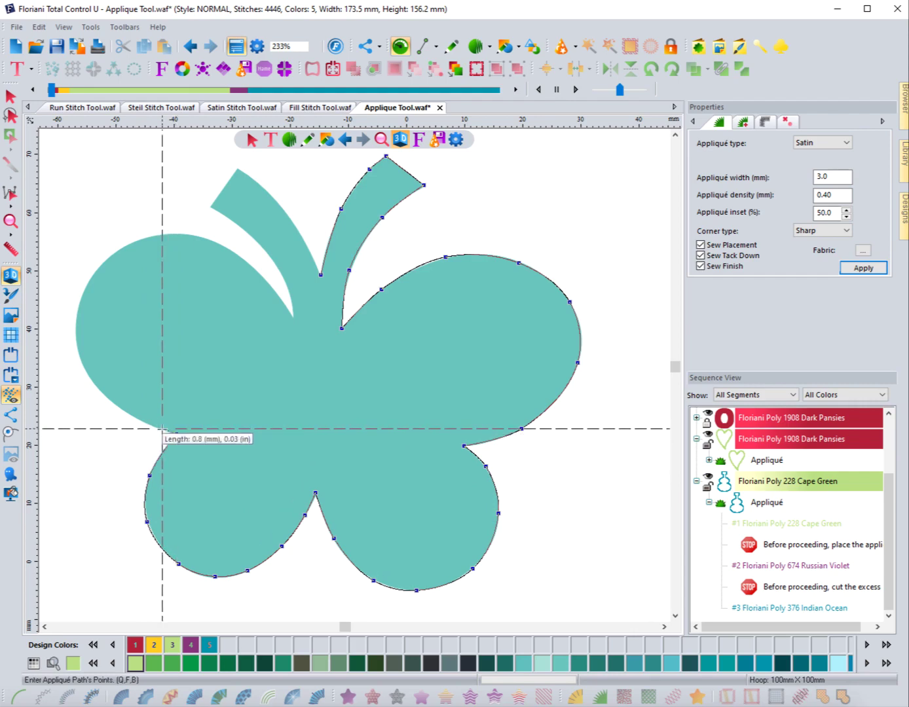
Continue the appliqué path around the upper left wing to the inner corner at the base of the left antenna
{"action": "left_click", "coordinate": [155, 425]}
{"action": "left_click", "coordinate": [104, 396]}
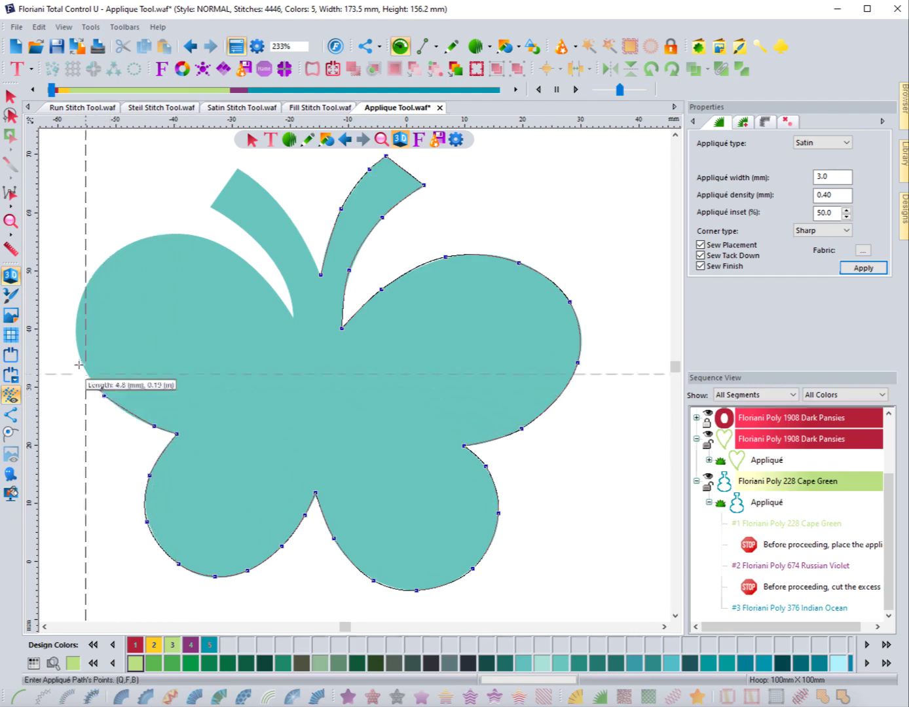
{"action": "left_click", "coordinate": [80, 355]}
{"action": "left_click", "coordinate": [82, 295]}
{"action": "left_click", "coordinate": [128, 246]}
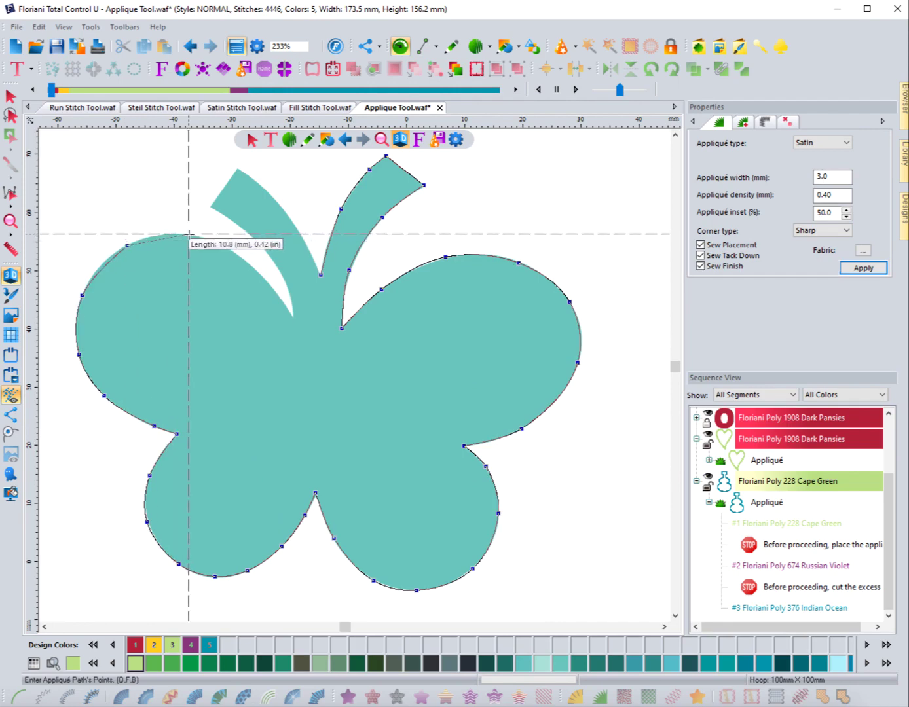
{"action": "left_click", "coordinate": [244, 260]}
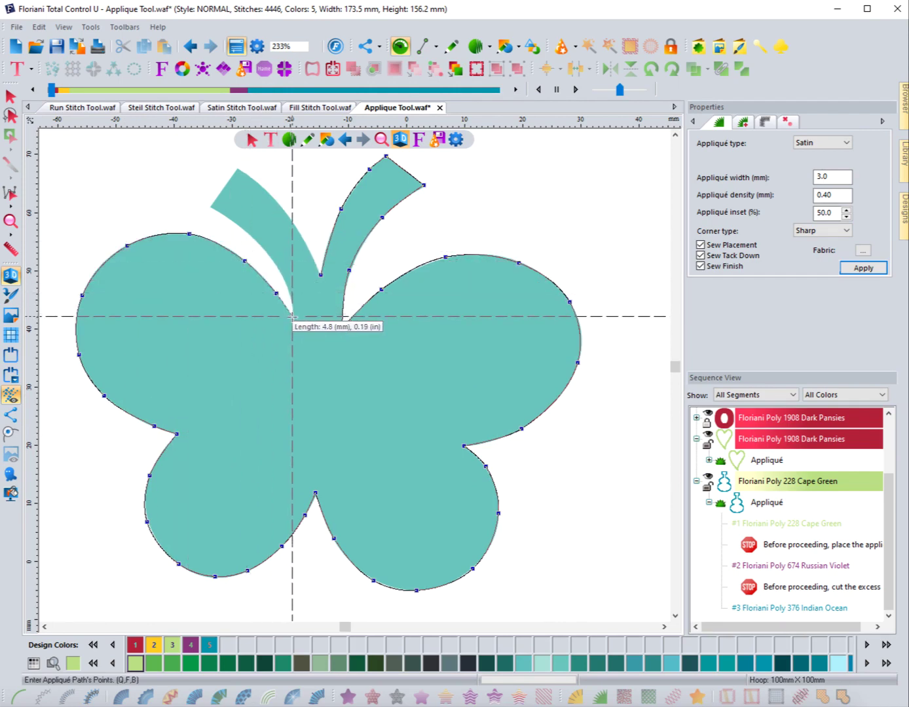
{"action": "left_click", "coordinate": [292, 318]}
Trace the left antenna around its tip and back toward the fork, and generate the closed satin appliqué for the butterfly
{"action": "left_click", "coordinate": [284, 277]}
{"action": "left_click", "coordinate": [249, 233]}
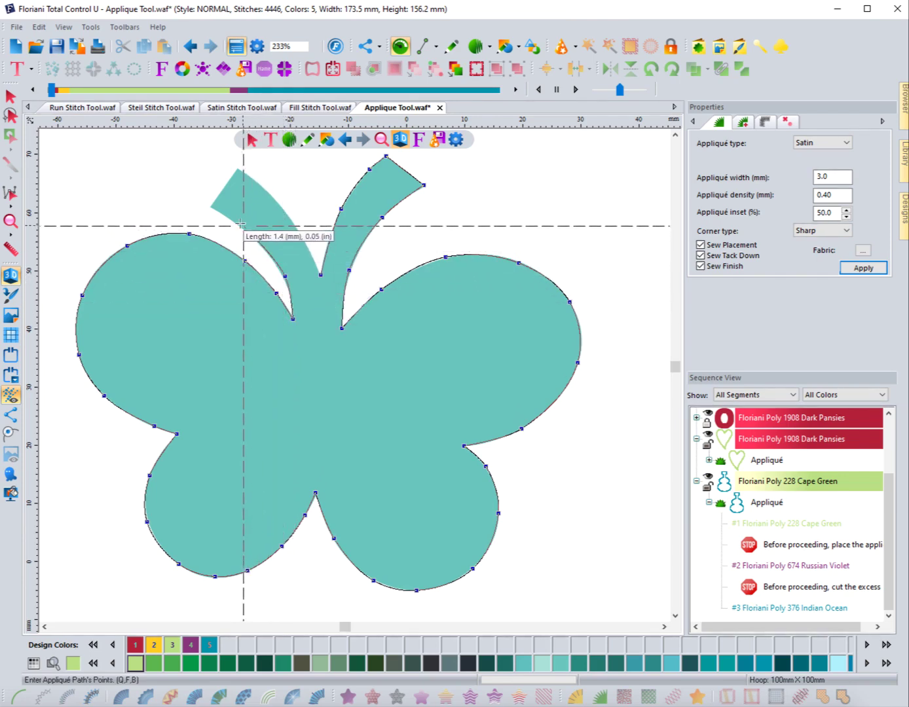
{"action": "left_click", "coordinate": [210, 205]}
{"action": "left_click", "coordinate": [237, 168]}
{"action": "left_click", "coordinate": [256, 184]}
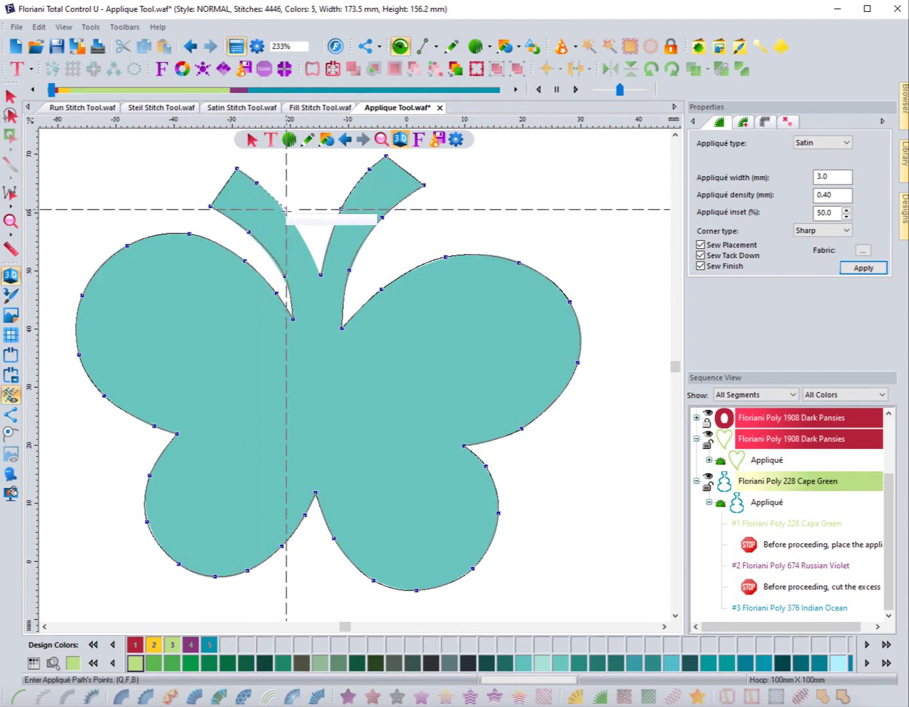
{"action": "left_click", "coordinate": [287, 214]}
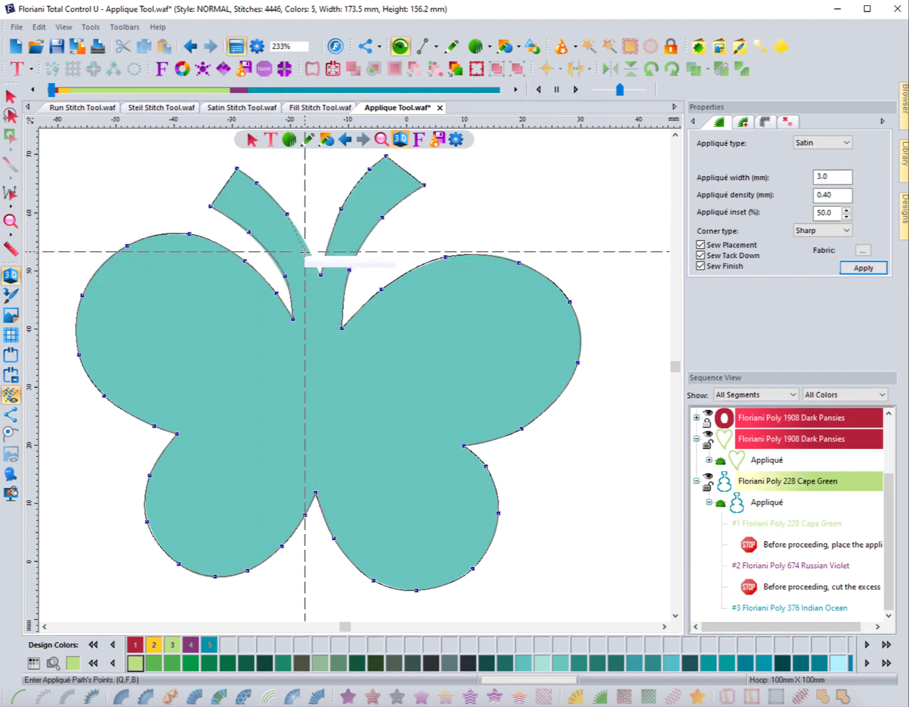
{"action": "left_click", "coordinate": [307, 251]}
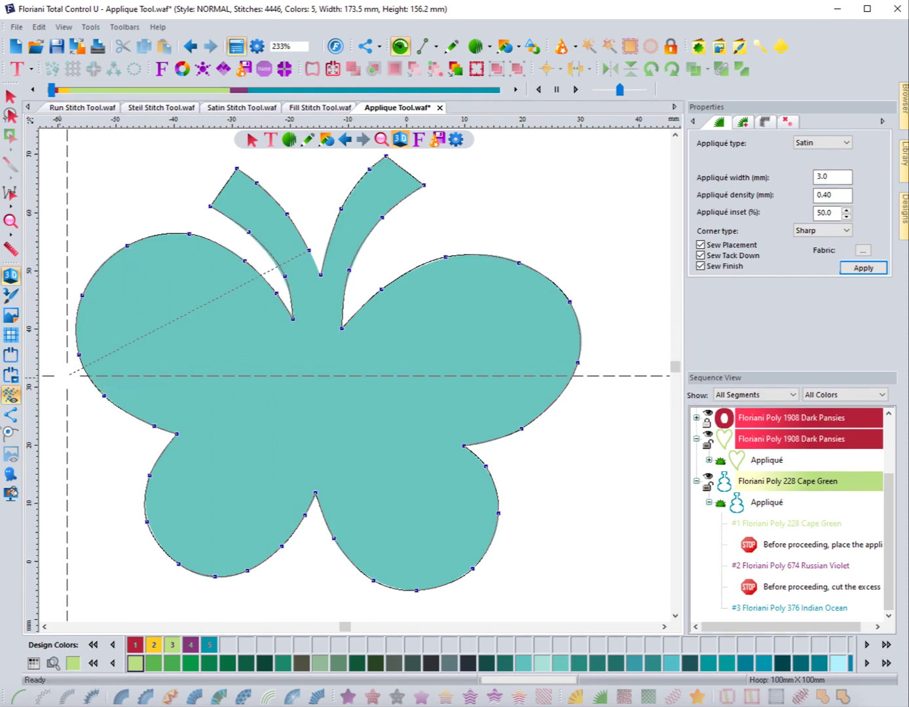
{"action": "left_click", "coordinate": [68, 375]}
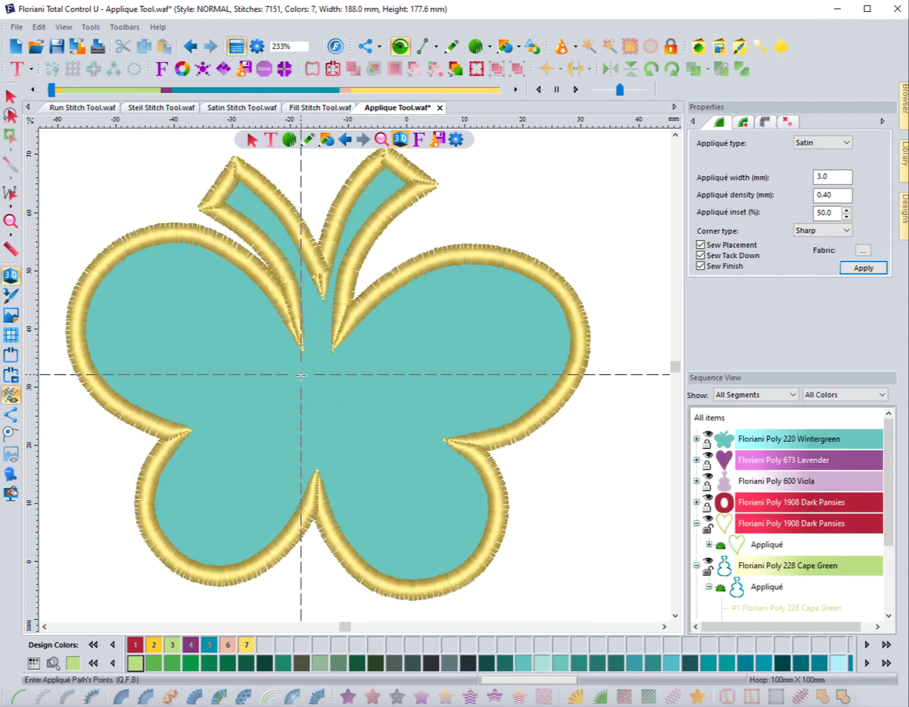
Select the butterfly appliqué, enlarge it from two opposite corners to about 139.2 × 120.6 mm, and deselect it
{"action": "scroll", "coordinate": [300, 375], "scroll_direction": "down", "scroll_amount": 2}
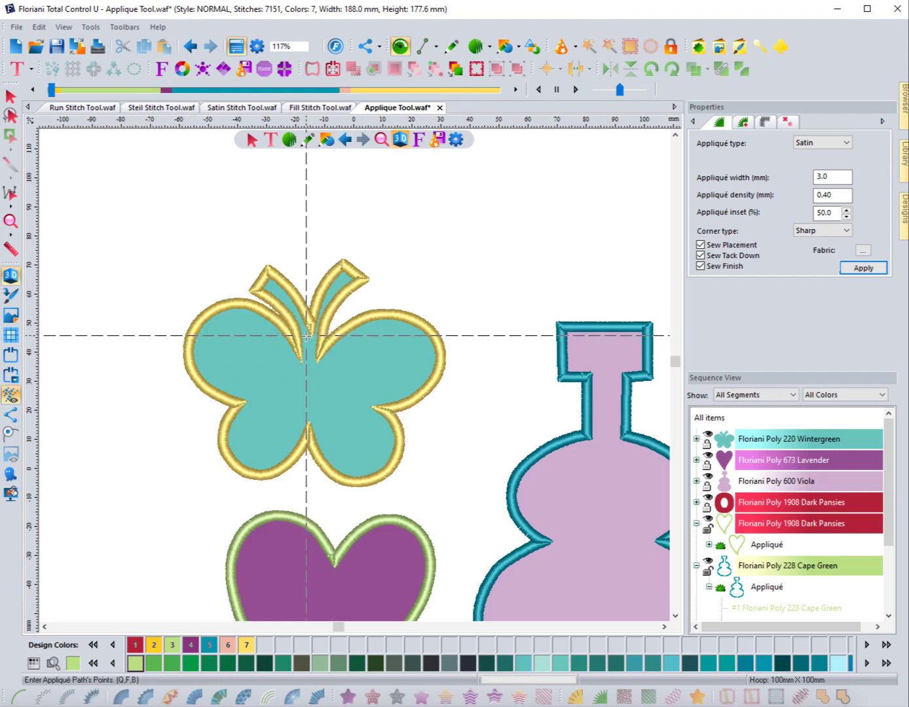
{"action": "scroll", "coordinate": [308, 334], "scroll_direction": "up", "scroll_amount": 2}
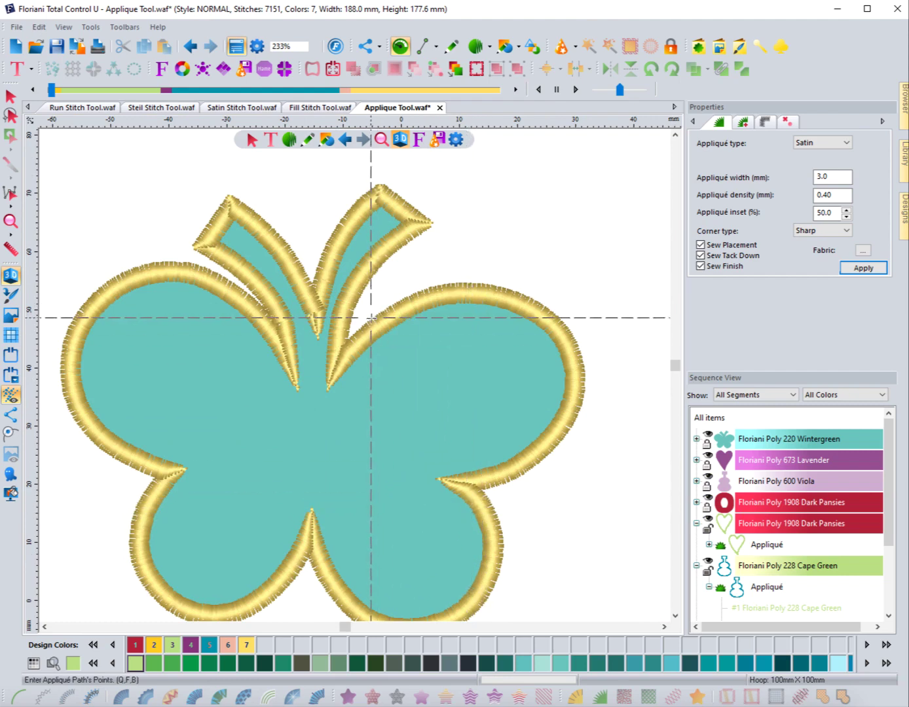
{"action": "scroll", "coordinate": [298, 360], "scroll_direction": "down", "scroll_amount": 2}
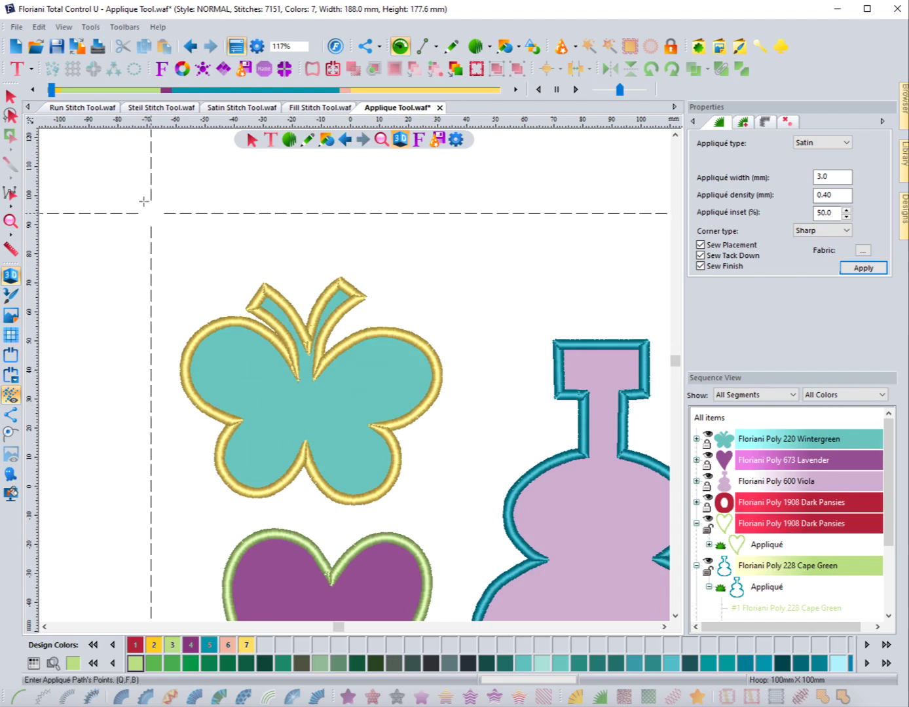
{"action": "left_click", "coordinate": [11, 97]}
{"action": "left_click", "coordinate": [345, 319]}
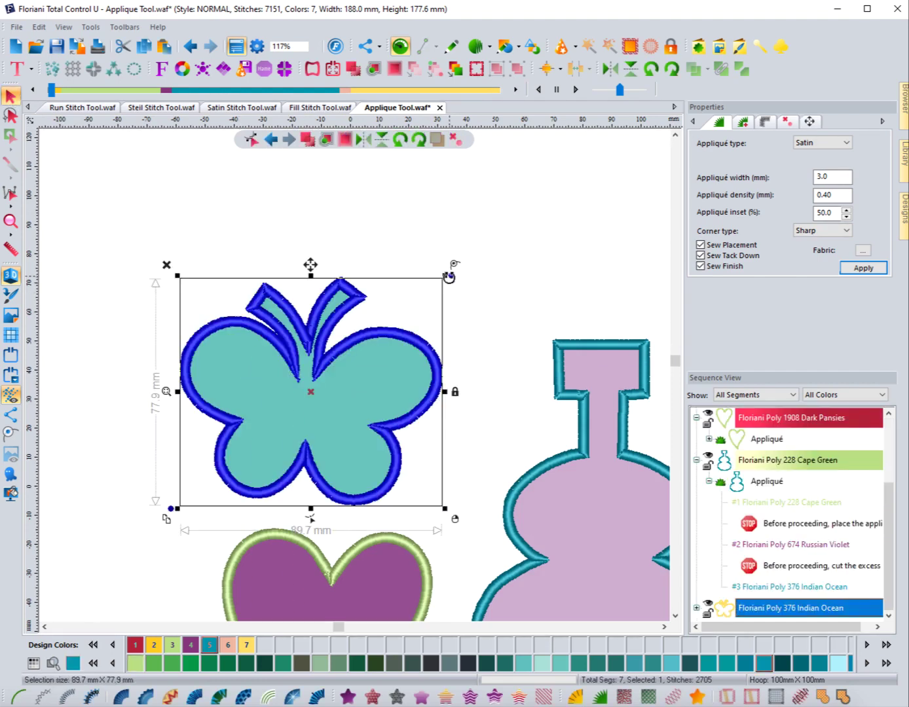
{"action": "left_click_drag", "start_coordinate": [448, 274], "coordinate": [522, 198]}
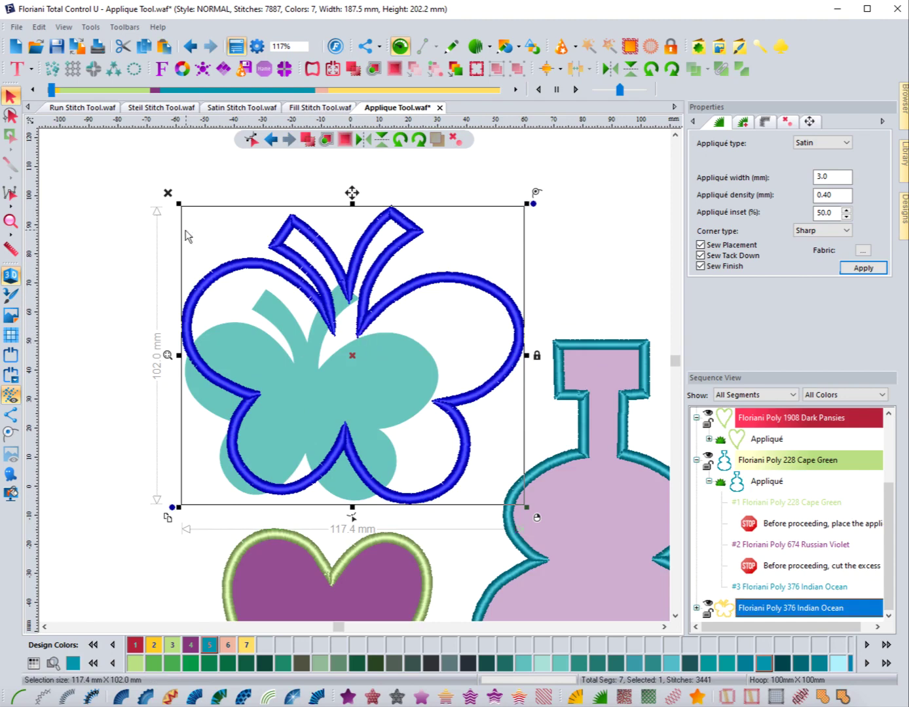
{"action": "left_click_drag", "start_coordinate": [178, 208], "coordinate": [96, 170]}
{"action": "left_click", "coordinate": [83, 203]}
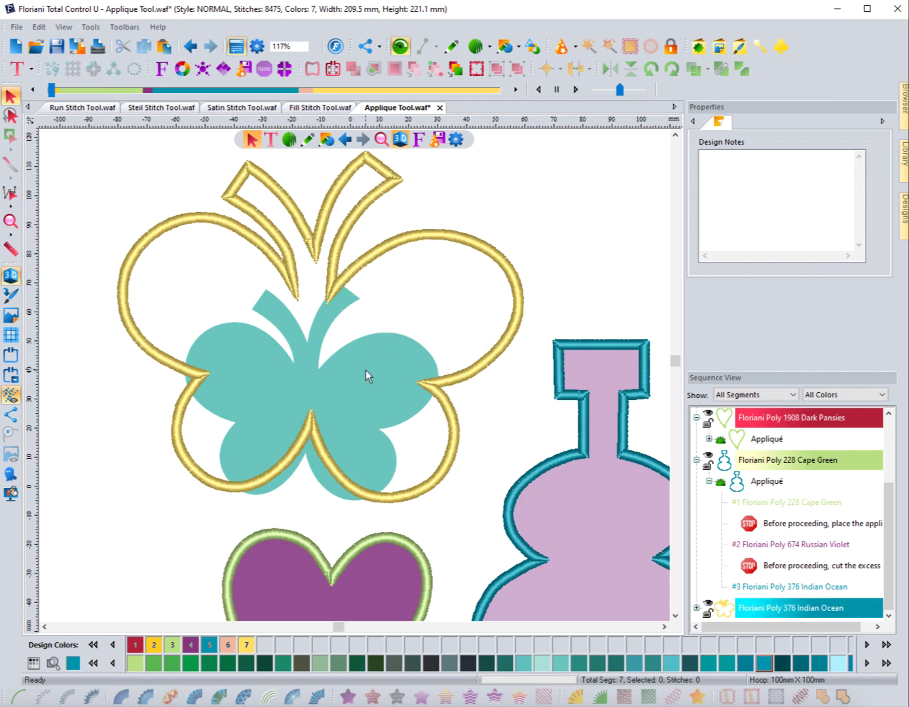
Shrink the butterfly appliqué to about 80.3 × 69.7 mm, view its recalculated stitches up close, and deselect it
{"action": "scroll", "coordinate": [365, 370], "scroll_direction": "up", "scroll_amount": 1}
{"action": "scroll", "coordinate": [356, 363], "scroll_direction": "down", "scroll_amount": 3}
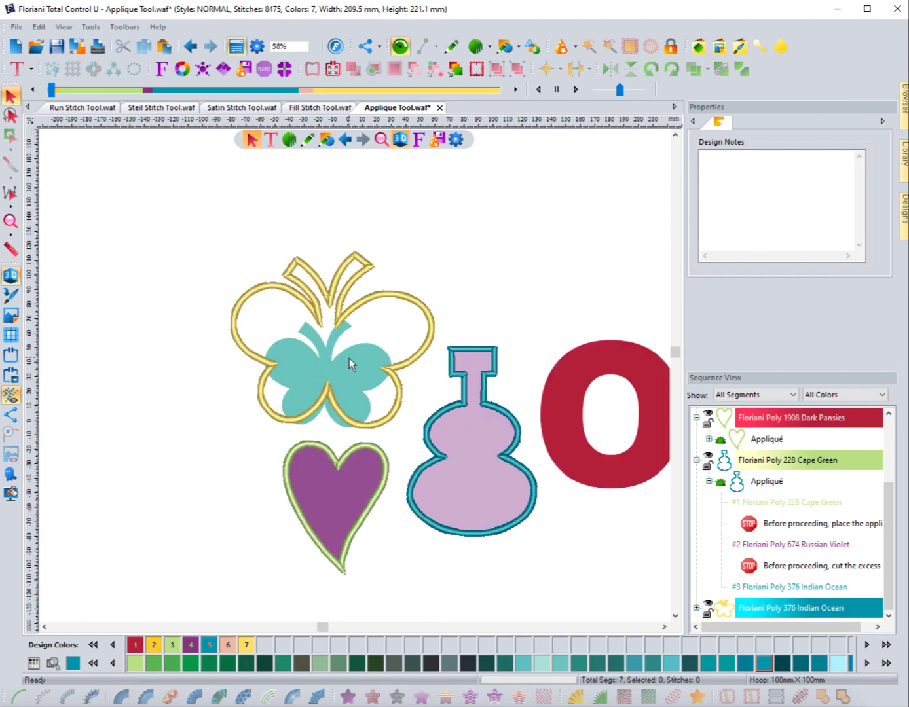
{"action": "left_click", "coordinate": [293, 294]}
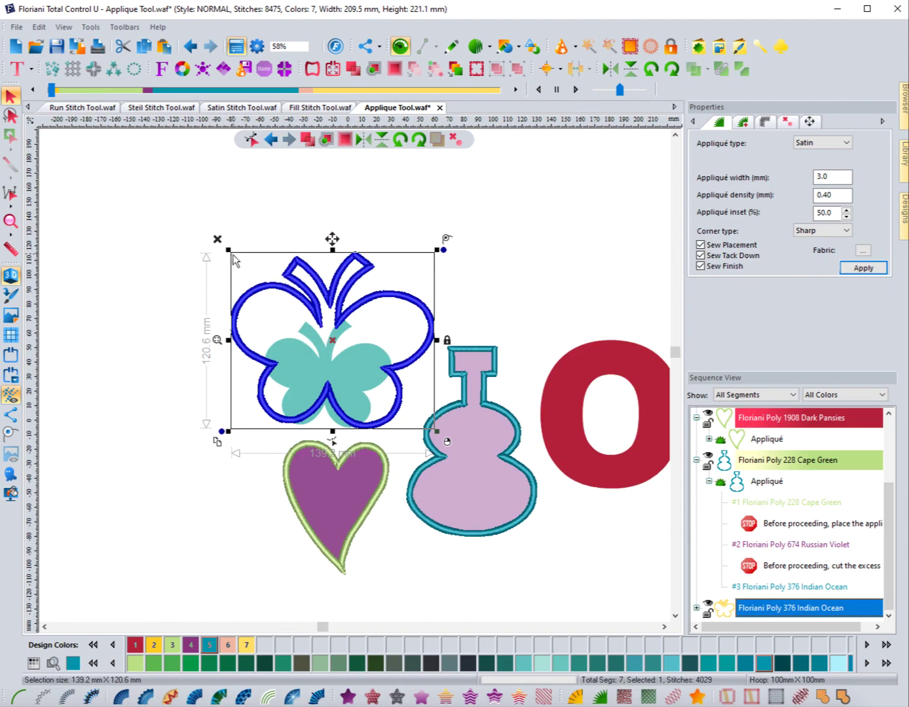
{"action": "left_click_drag", "start_coordinate": [227, 248], "coordinate": [316, 324]}
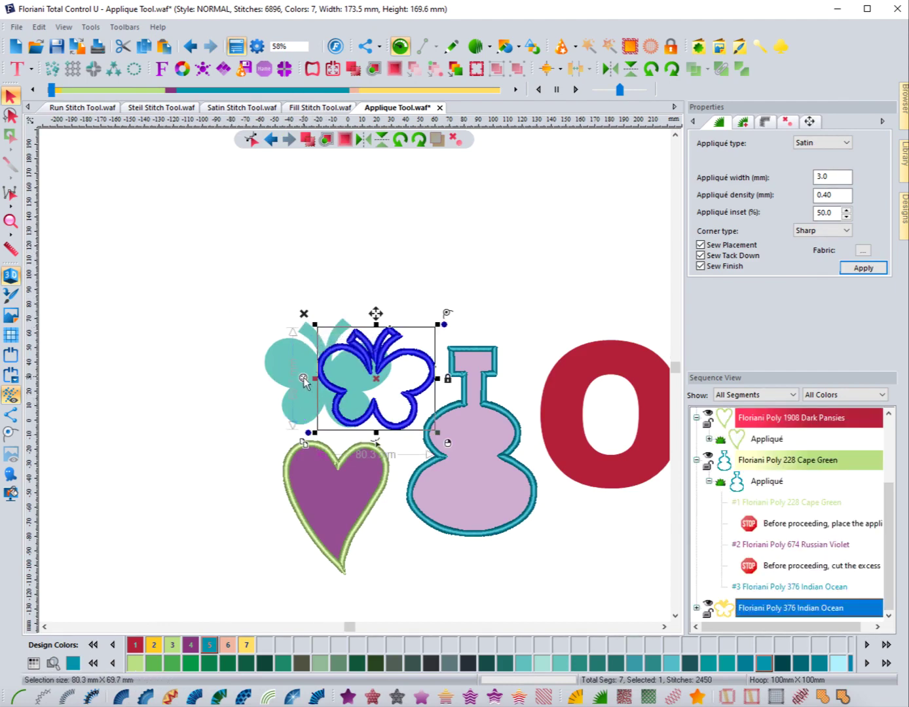
{"action": "key", "text": "ctrl+shift+z"}
{"action": "left_click", "coordinate": [80, 228]}
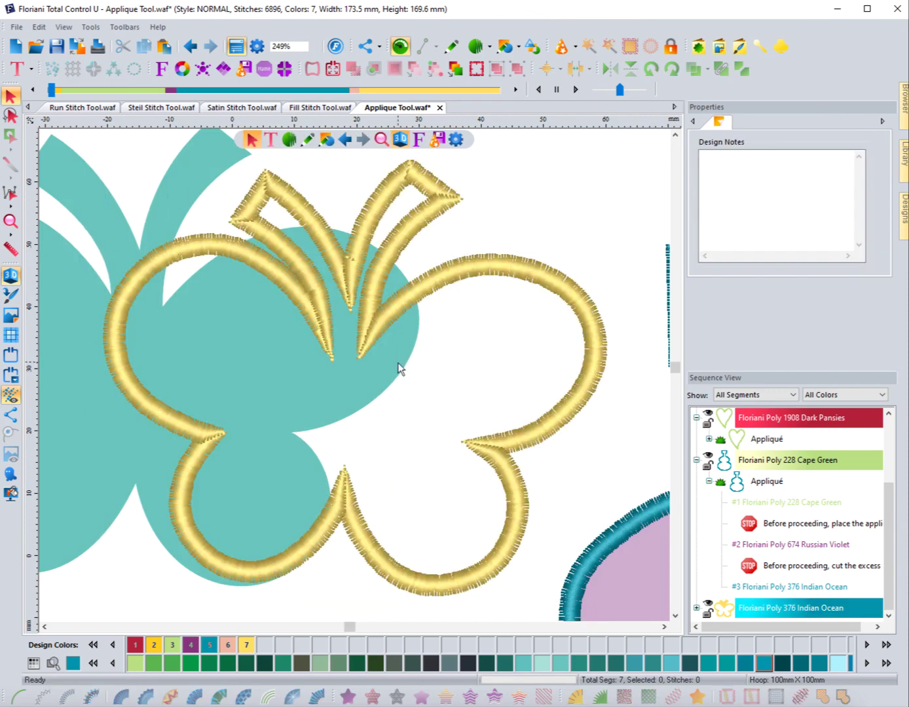
Undo the three resizes of the butterfly appliqué and deselect it
{"action": "scroll", "coordinate": [380, 420], "scroll_direction": "down", "scroll_amount": 3}
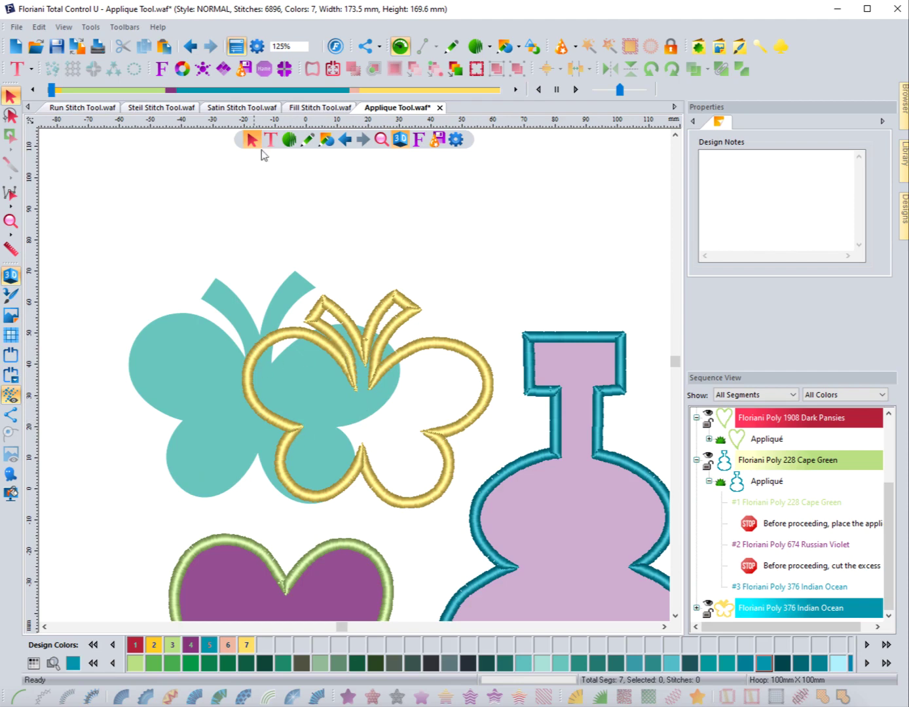
{"action": "left_click", "coordinate": [190, 46]}
{"action": "left_click", "coordinate": [190, 47]}
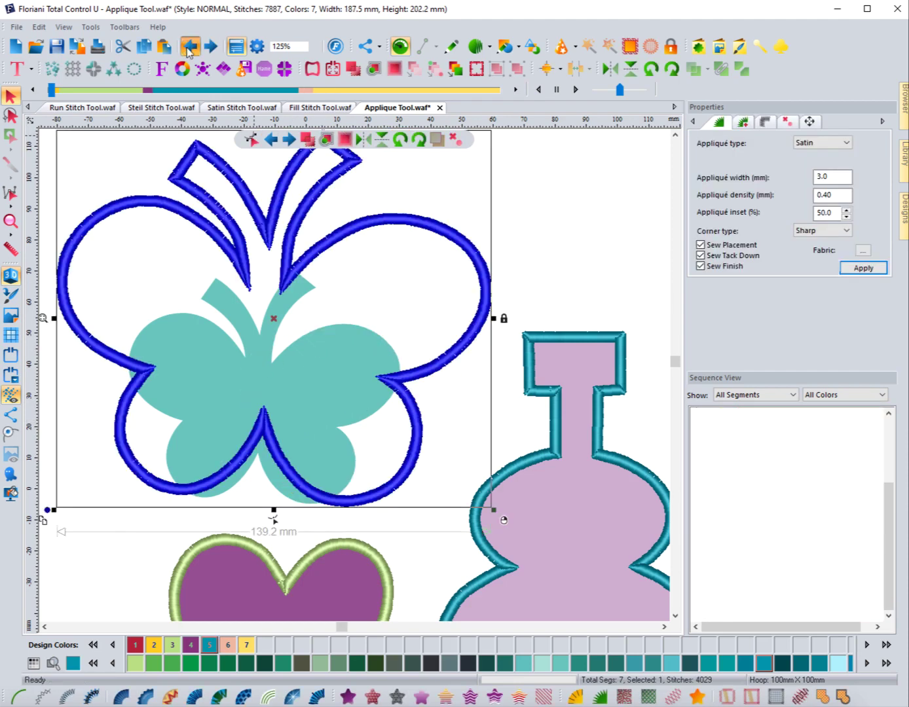
{"action": "left_click", "coordinate": [189, 47]}
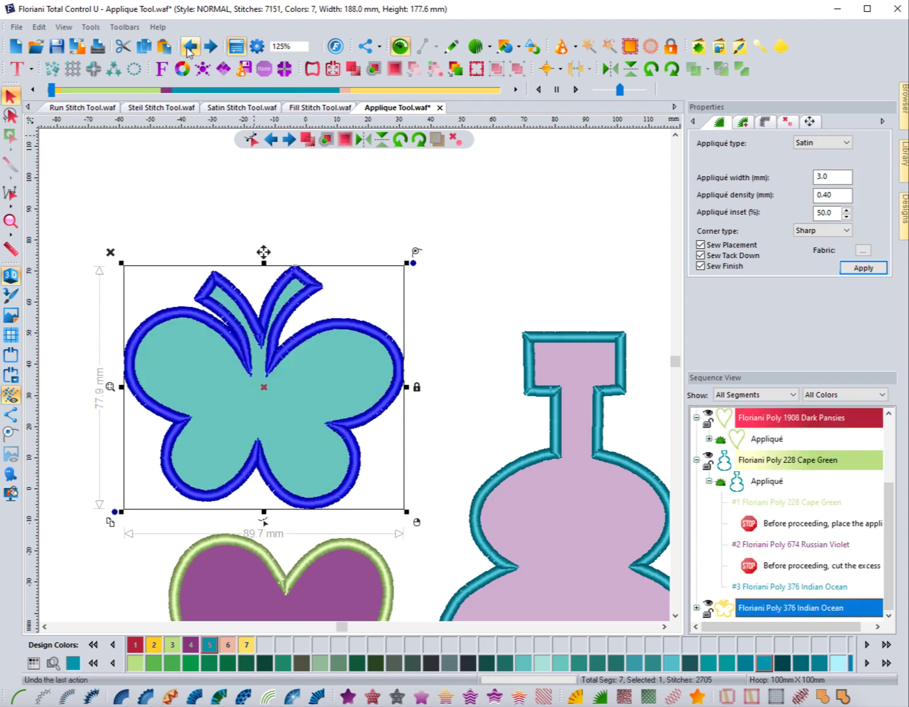
{"action": "left_click", "coordinate": [191, 188]}
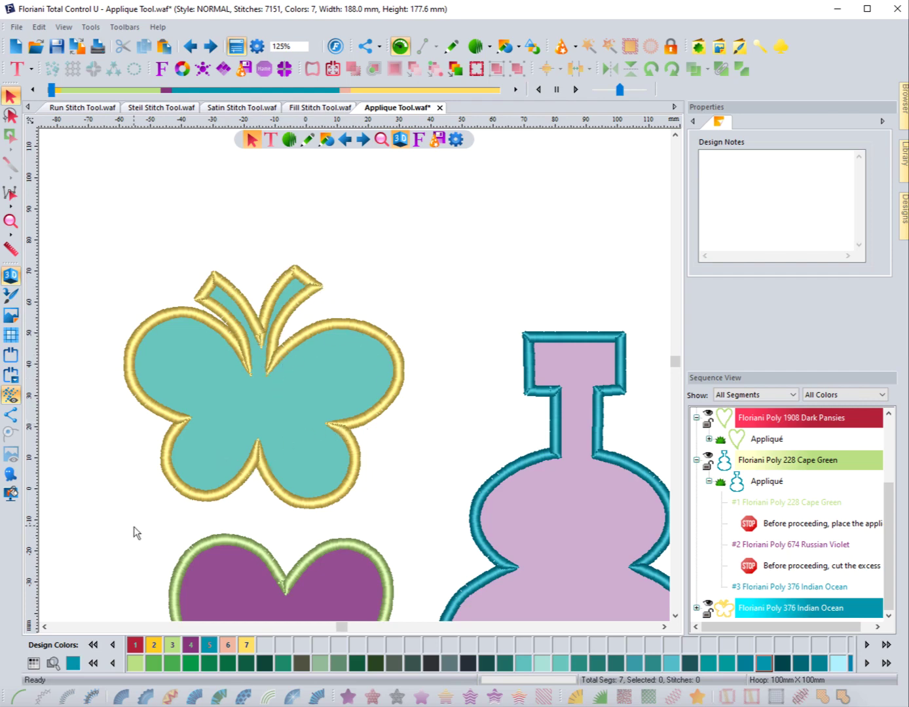
Start a satin appliqué on the letter O, tracing its outer edge from the top down the right side to the bottom
{"action": "left_click", "coordinate": [11, 222]}
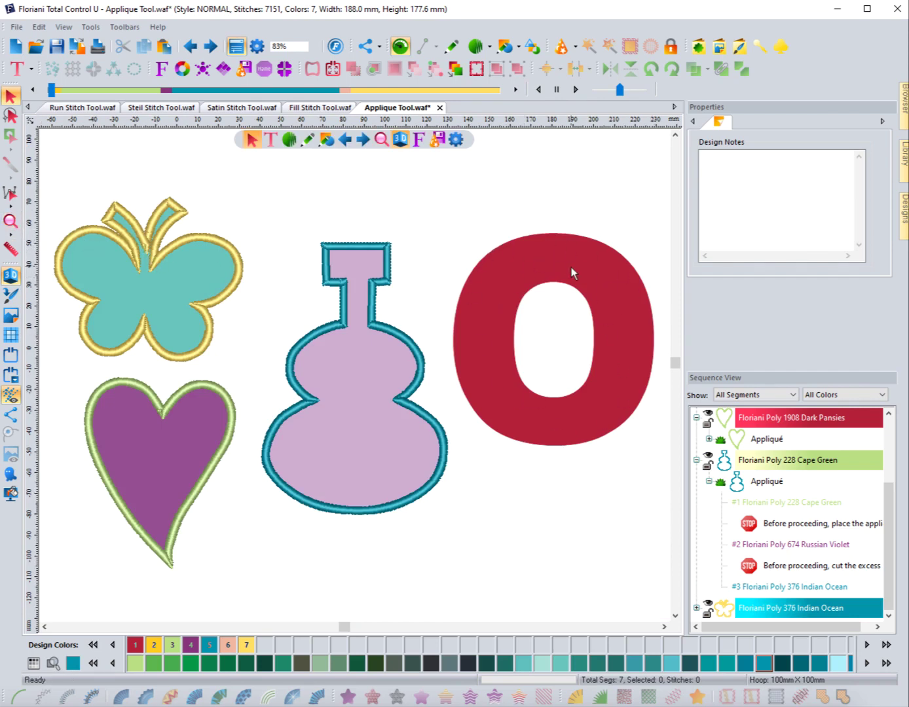
{"action": "left_click", "coordinate": [11, 222]}
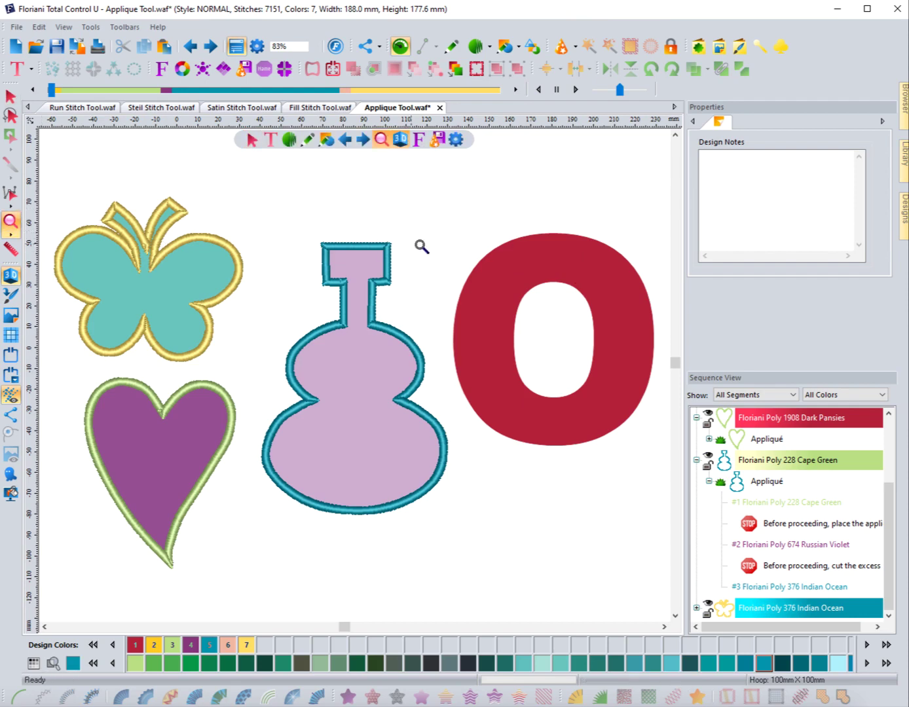
{"action": "left_click_drag", "start_coordinate": [425, 215], "coordinate": [655, 494]}
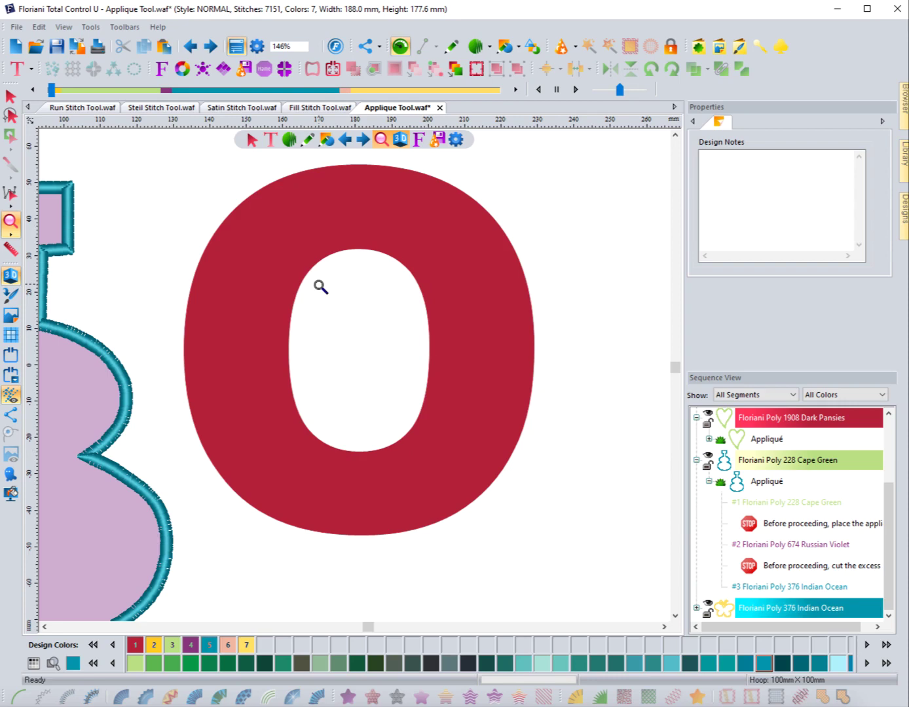
{"action": "left_click", "coordinate": [289, 139]}
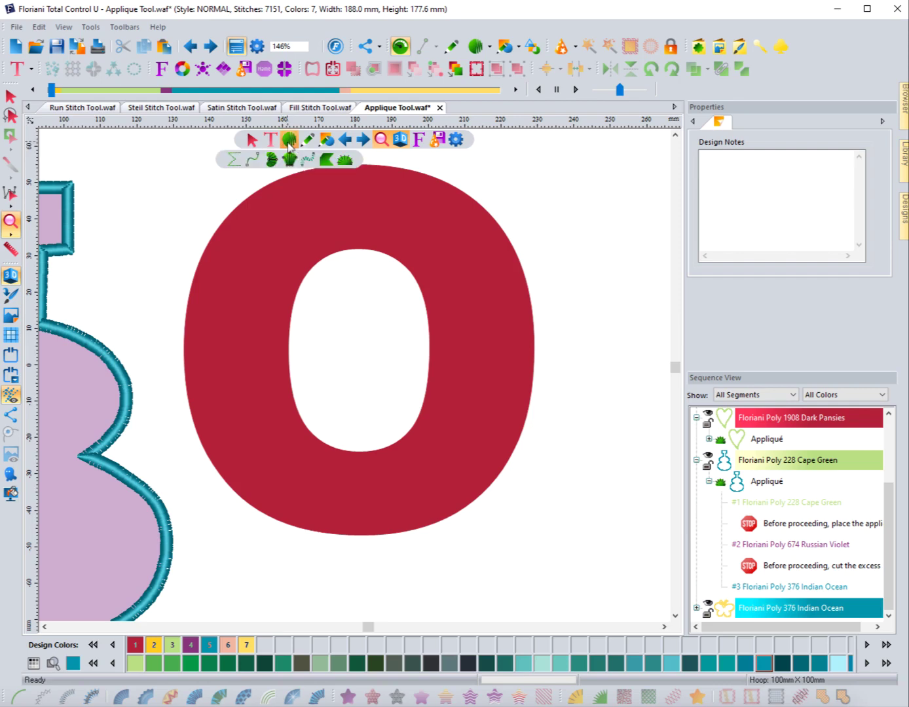
{"action": "left_click", "coordinate": [346, 161]}
{"action": "left_click", "coordinate": [351, 163]}
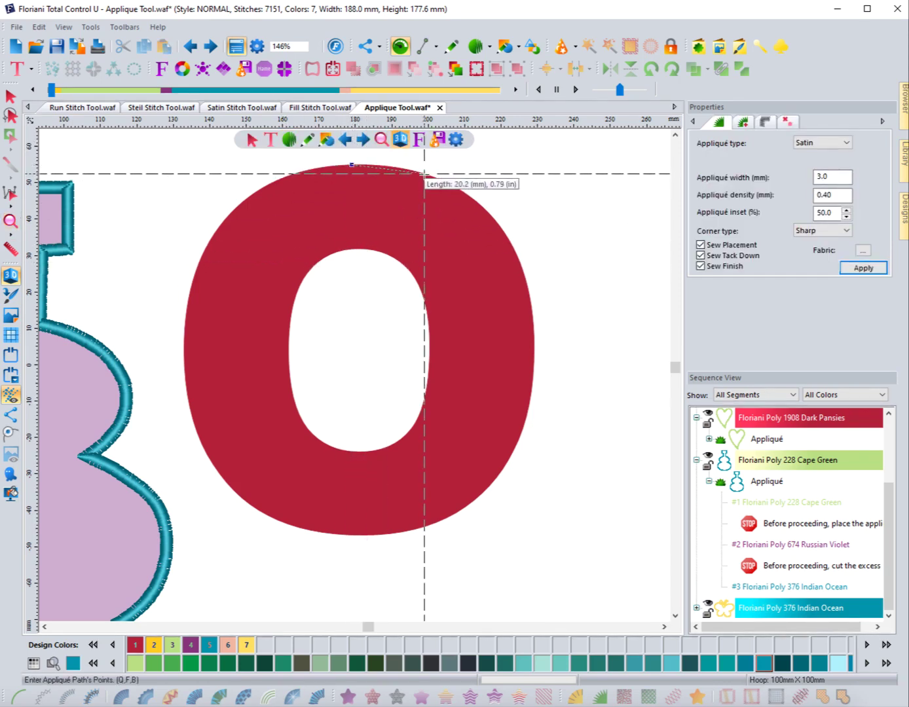
{"action": "left_click", "coordinate": [425, 174]}
{"action": "left_click", "coordinate": [500, 227]}
{"action": "left_click", "coordinate": [535, 338]}
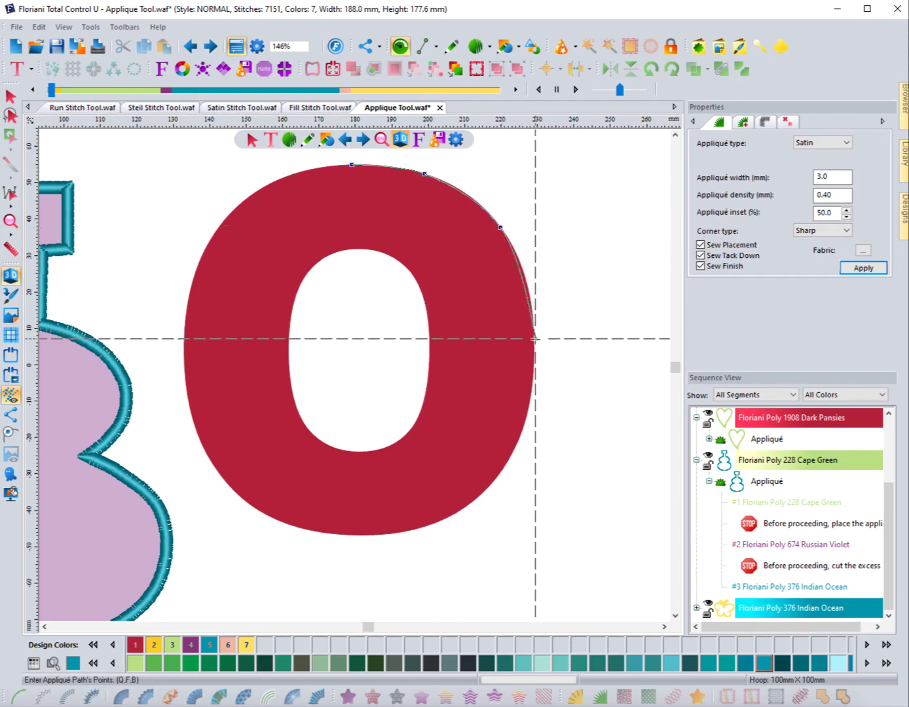
{"action": "left_click", "coordinate": [517, 442]}
{"action": "left_click", "coordinate": [424, 526]}
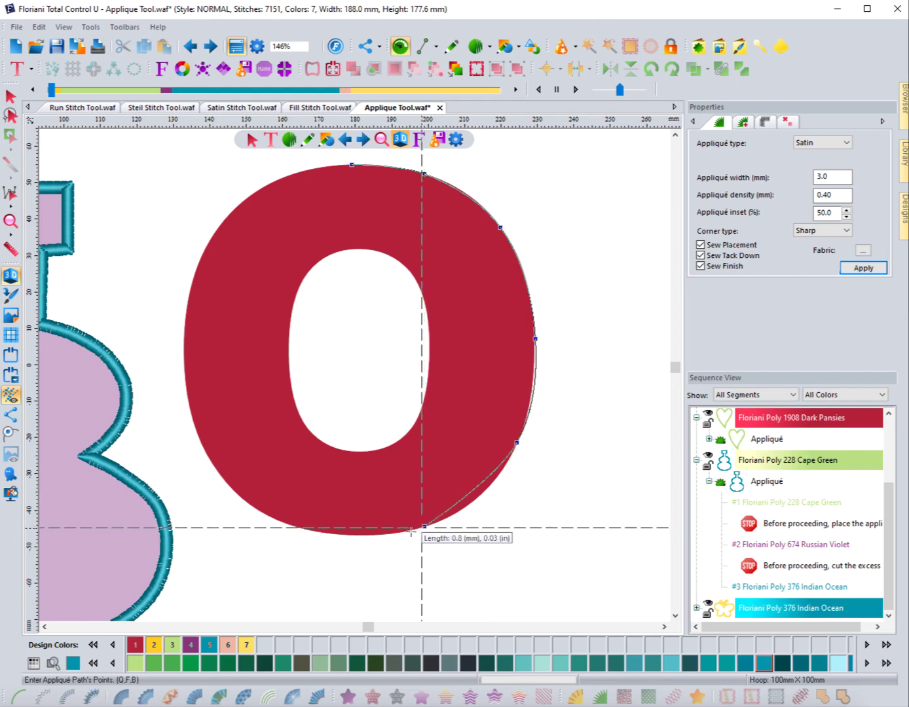
Trace the O's outer edge from the bottom up its left side to the top, and generate the closed satin appliqué
{"action": "left_click", "coordinate": [307, 527]}
{"action": "left_click", "coordinate": [208, 459]}
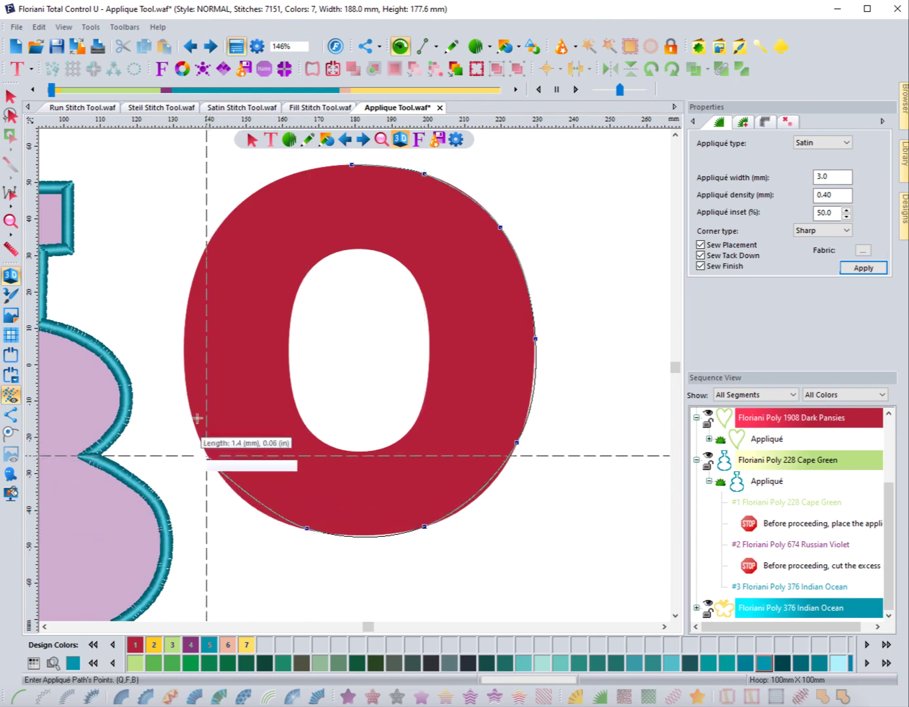
{"action": "left_click", "coordinate": [185, 321]}
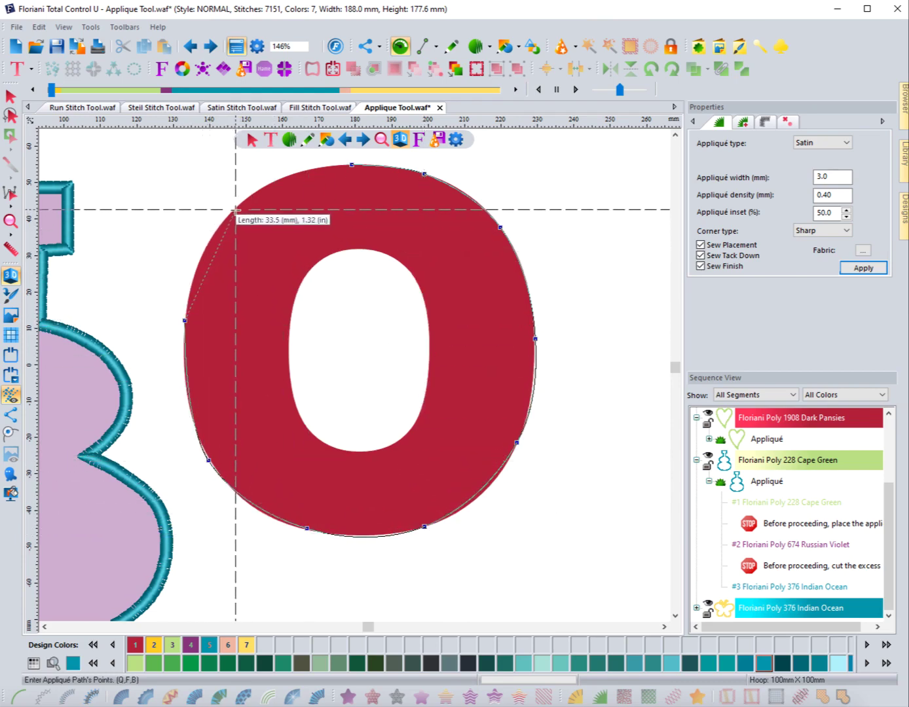
{"action": "left_click", "coordinate": [235, 209]}
{"action": "left_click", "coordinate": [301, 172]}
{"action": "left_click", "coordinate": [340, 164]}
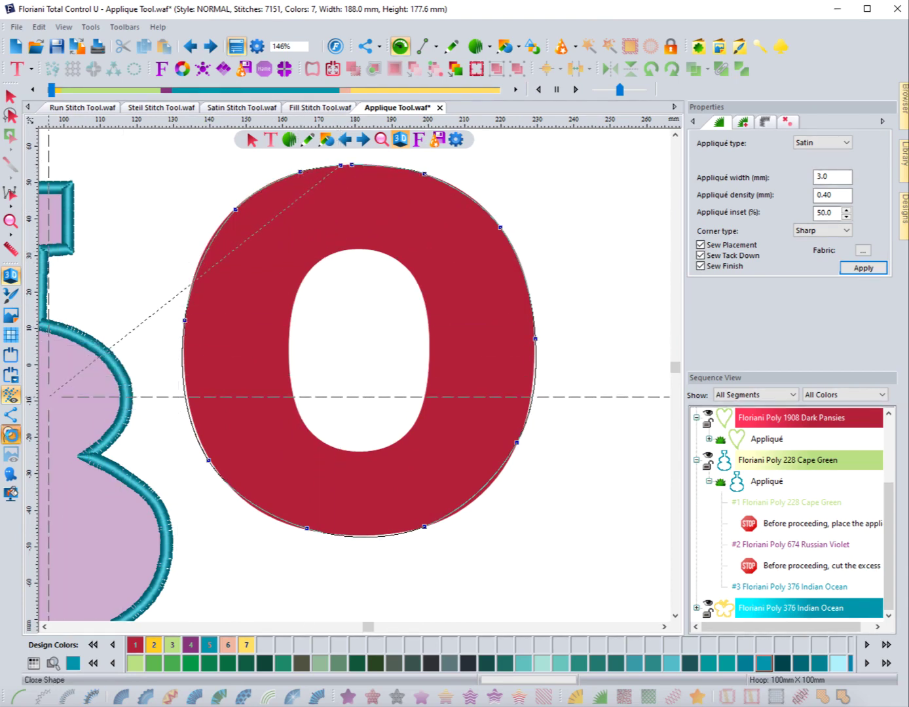
{"action": "left_click", "coordinate": [11, 436]}
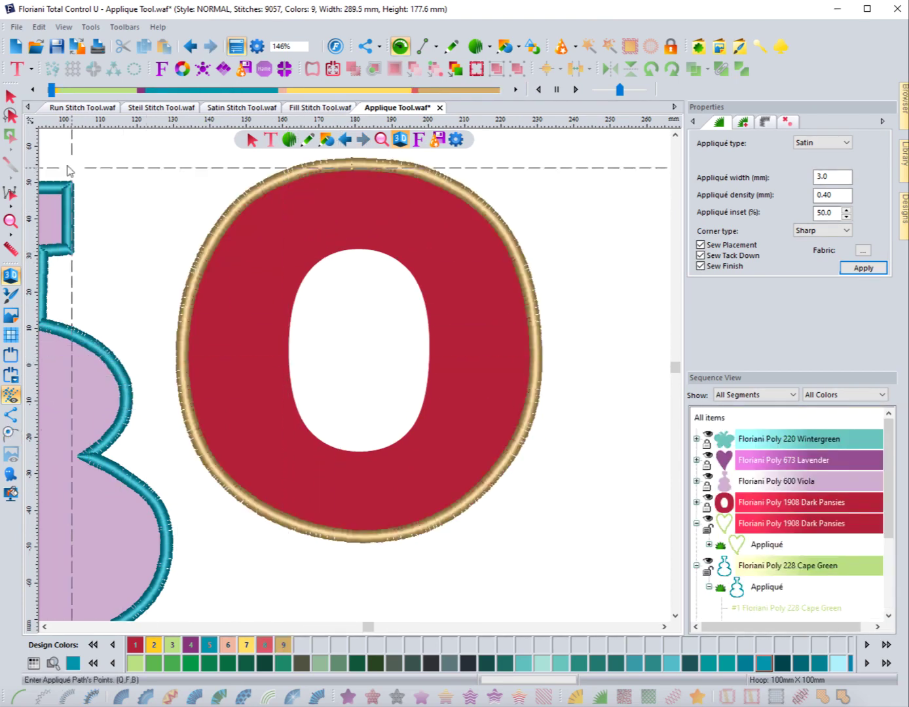
Open the O appliqué's outline for shape editing and try to add a hole inside it
{"action": "left_click", "coordinate": [10, 96]}
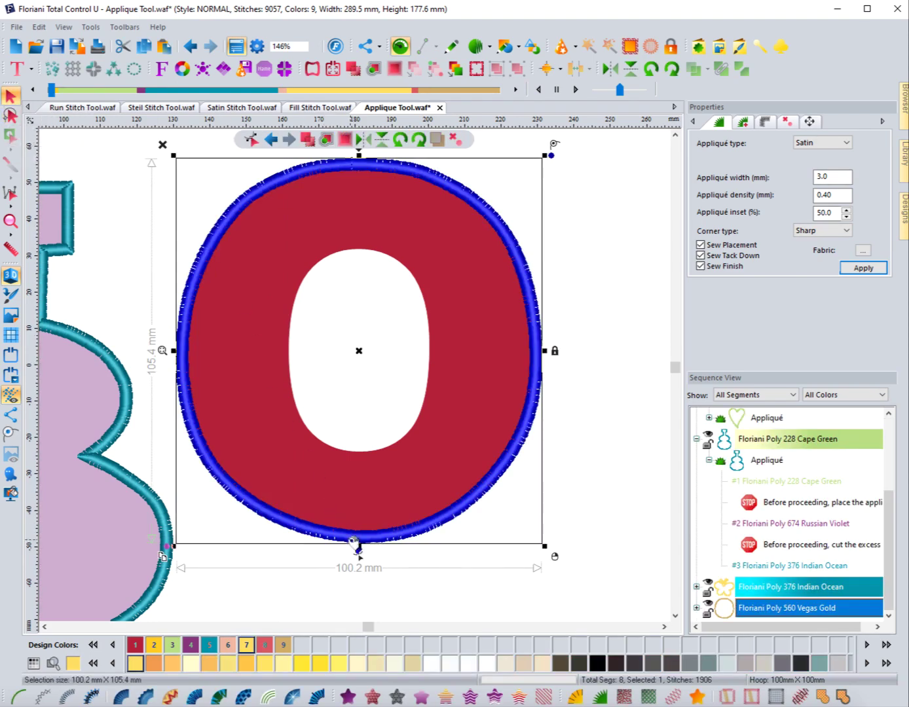
{"action": "double_click", "coordinate": [361, 562]}
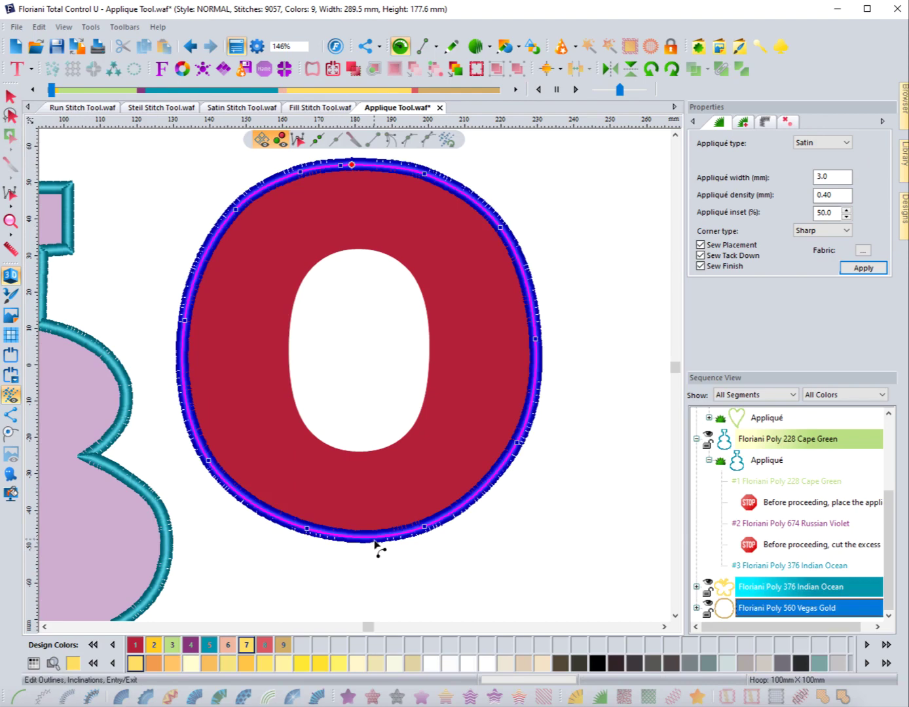
{"action": "right_click", "coordinate": [375, 544]}
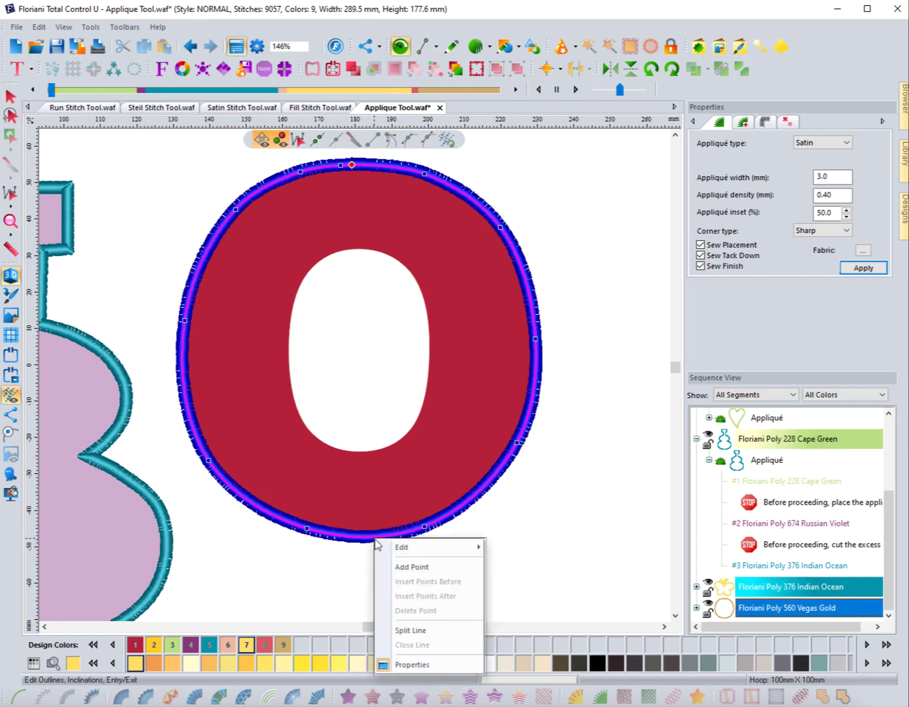
{"action": "left_click", "coordinate": [336, 559]}
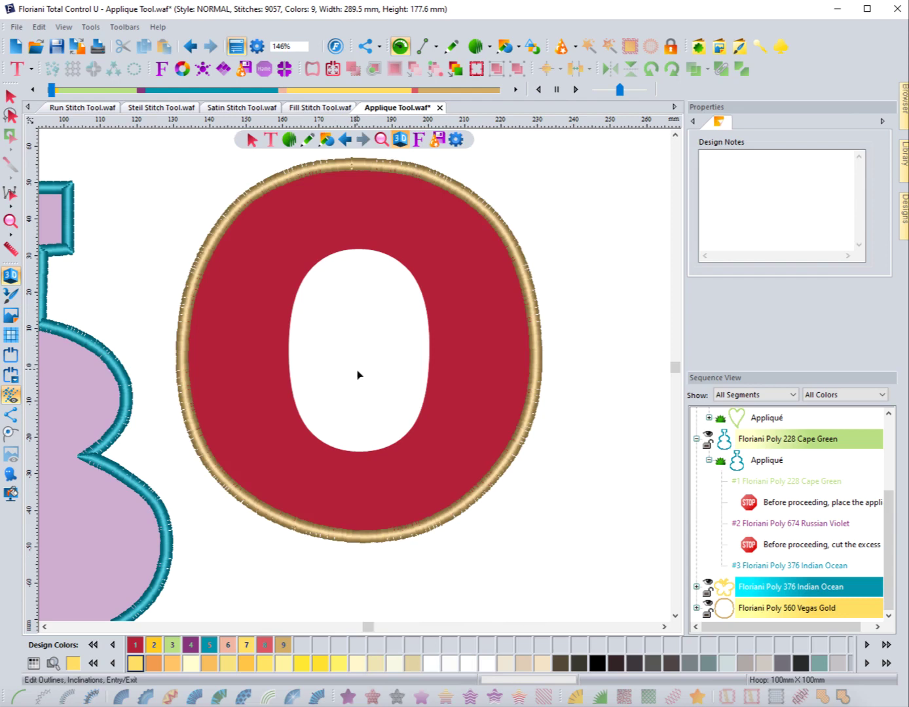
{"action": "left_click", "coordinate": [348, 172]}
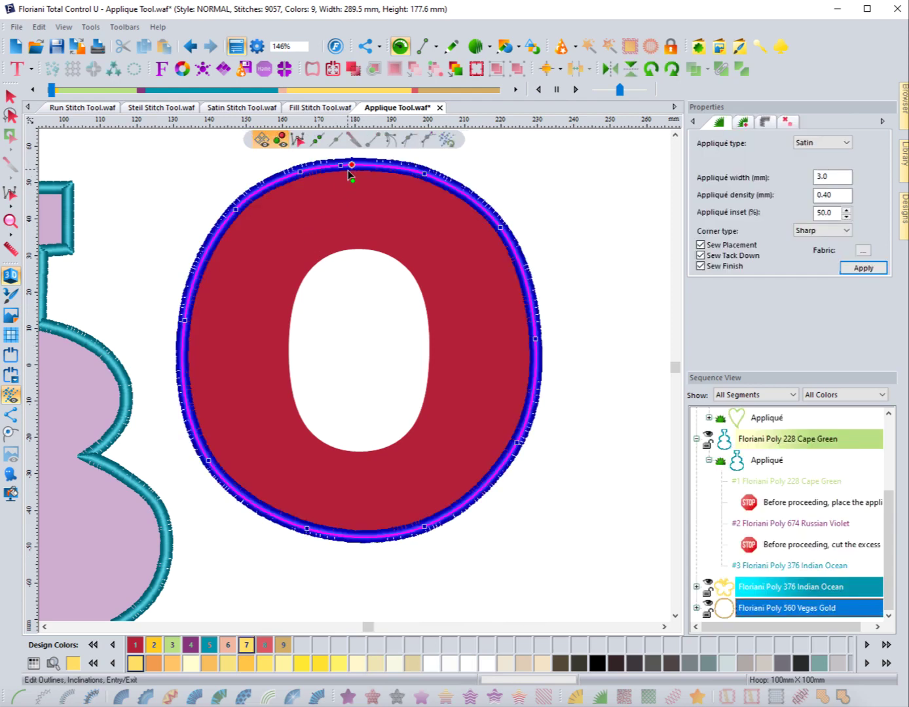
{"action": "left_click", "coordinate": [12, 136]}
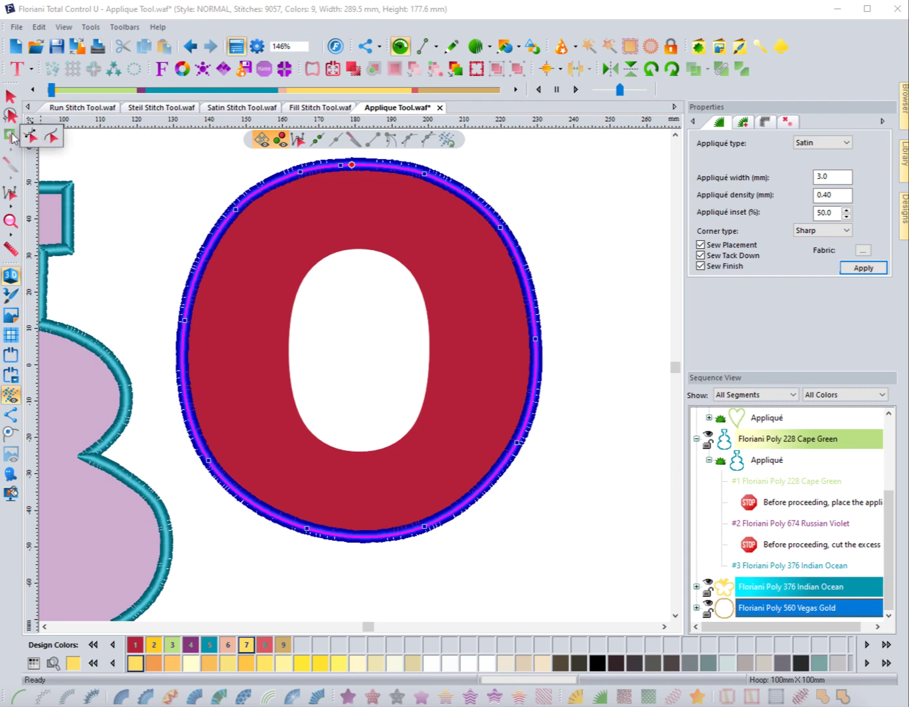
{"action": "left_click", "coordinate": [12, 139]}
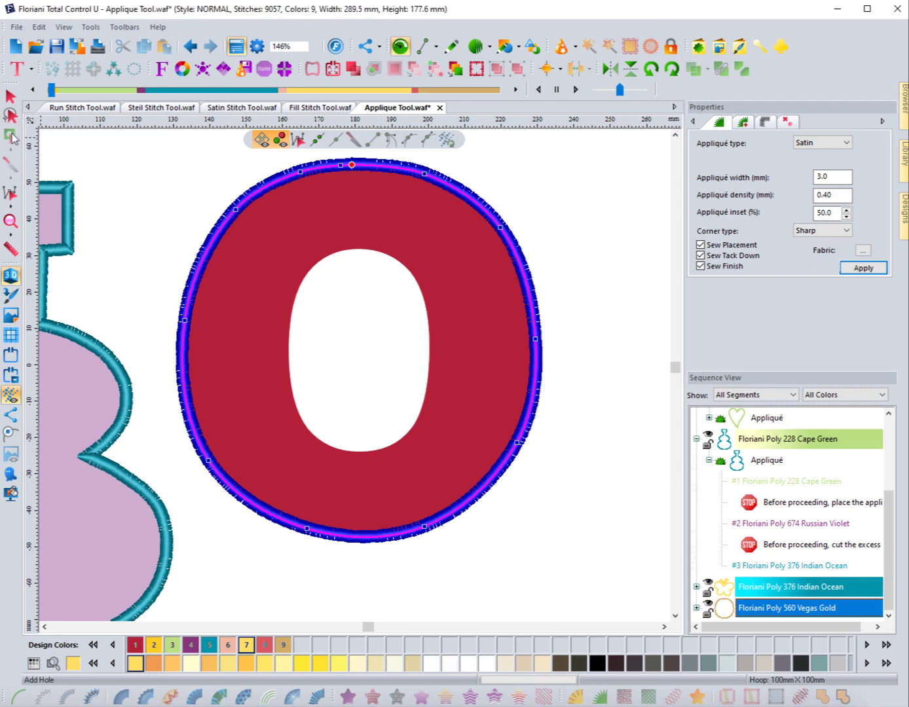
{"action": "right_click", "coordinate": [277, 186]}
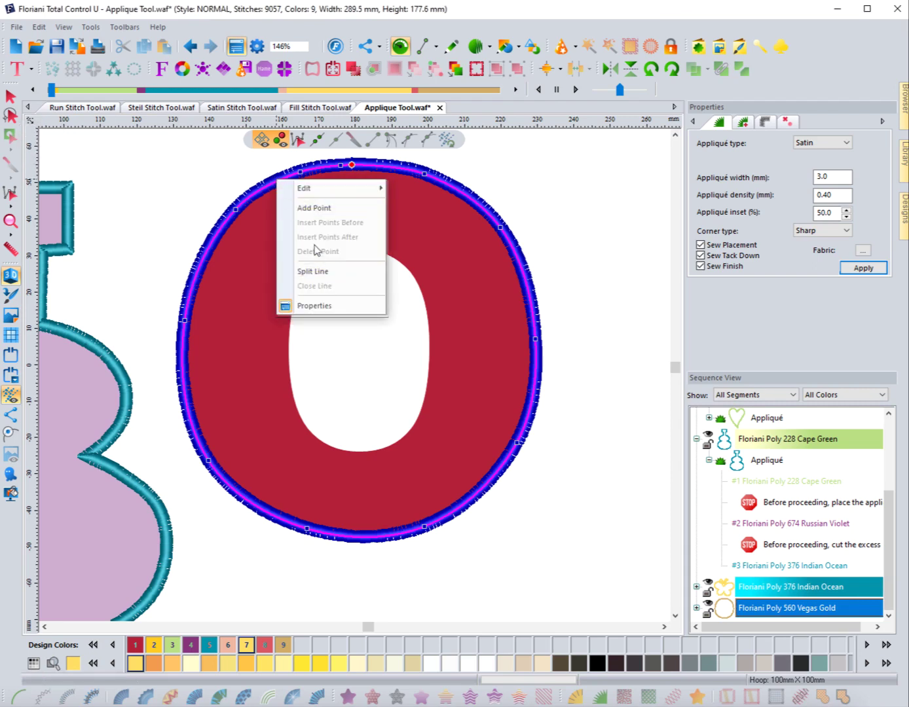
{"action": "left_click", "coordinate": [205, 193]}
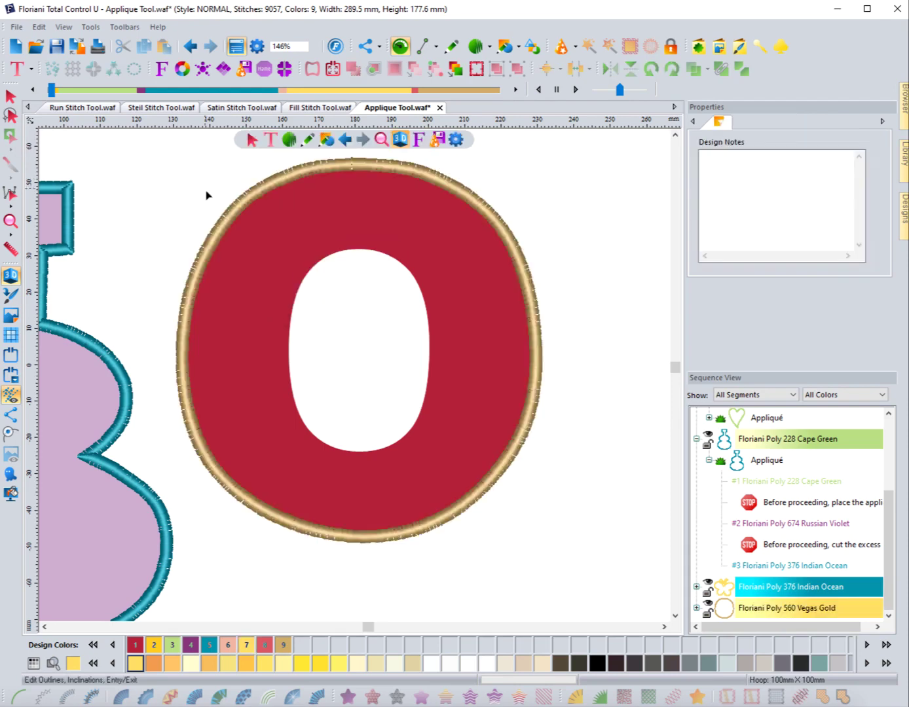
Convert the O's outer appliqué into artwork and deselect it
{"action": "left_click", "coordinate": [243, 210]}
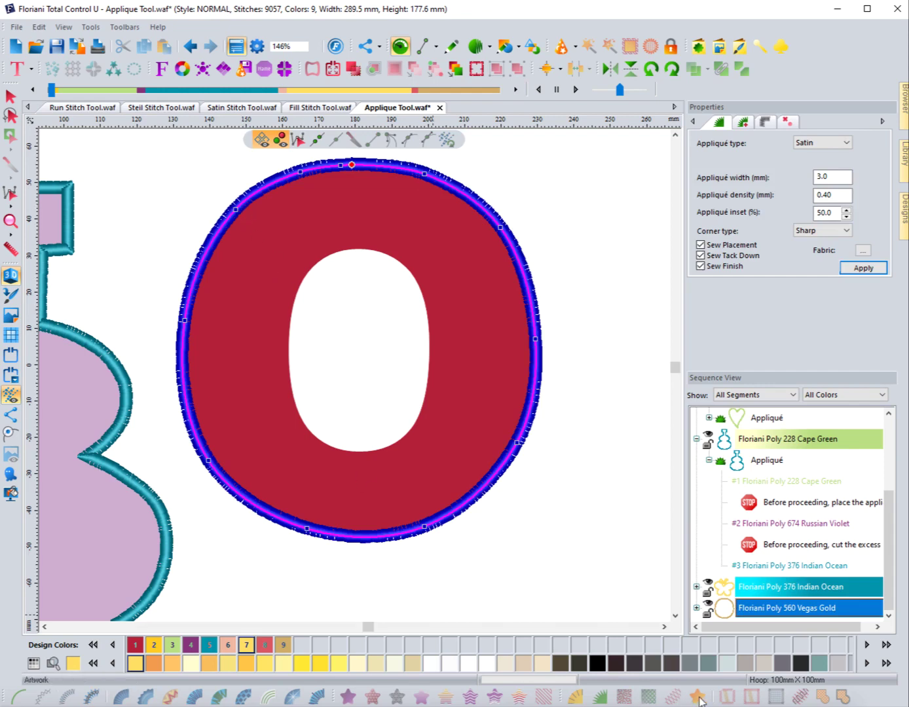
{"action": "key", "text": "Escape"}
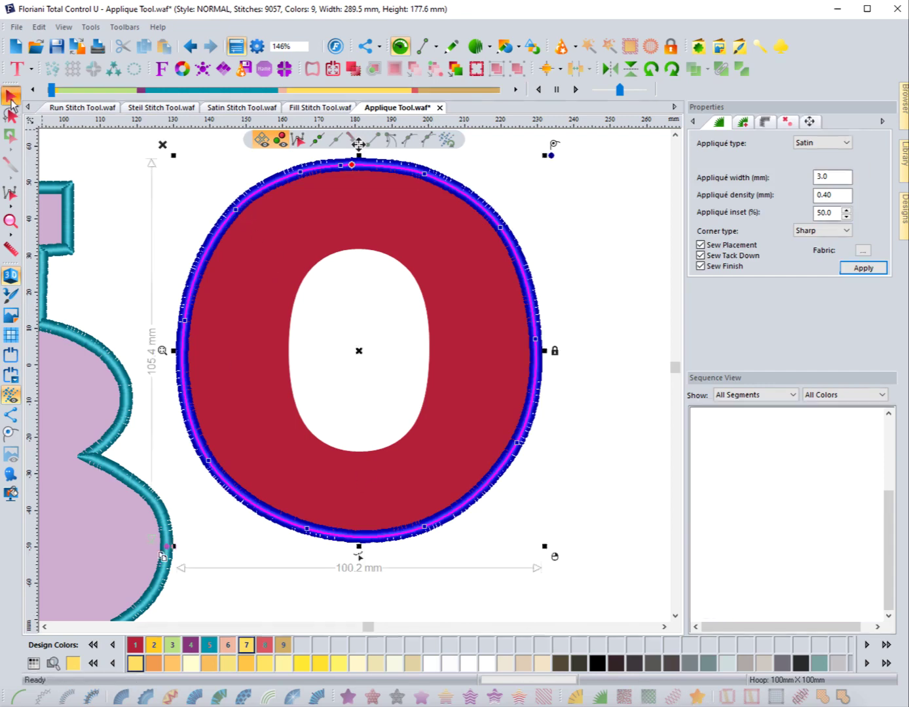
{"action": "left_click", "coordinate": [698, 698]}
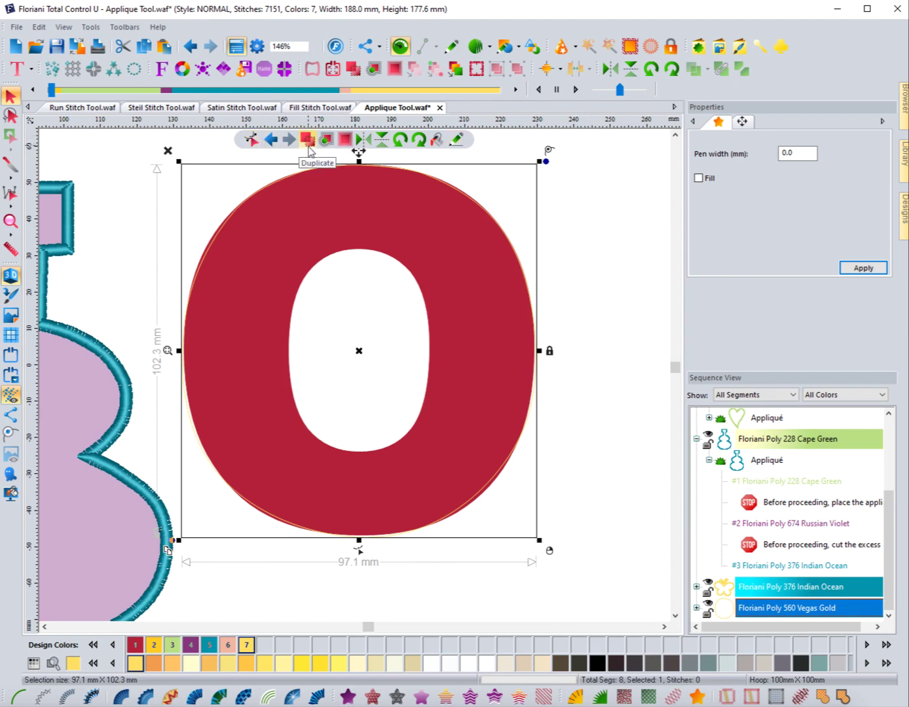
{"action": "left_click", "coordinate": [202, 149]}
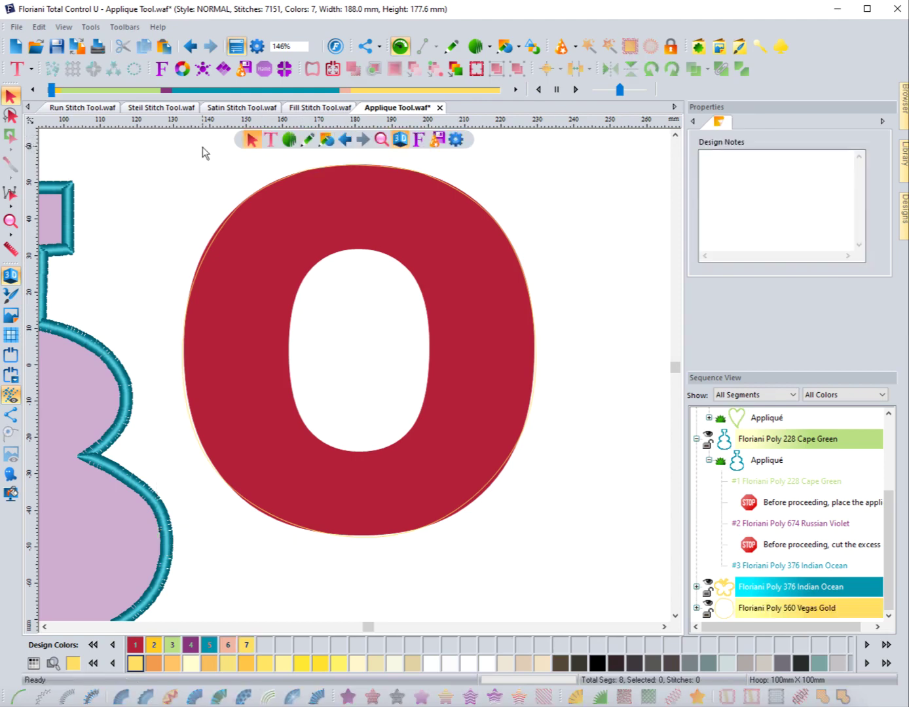
Start an artwork path on the O's inner opening, tracing from its top down the right side and across the bottom
{"action": "left_click", "coordinate": [307, 140]}
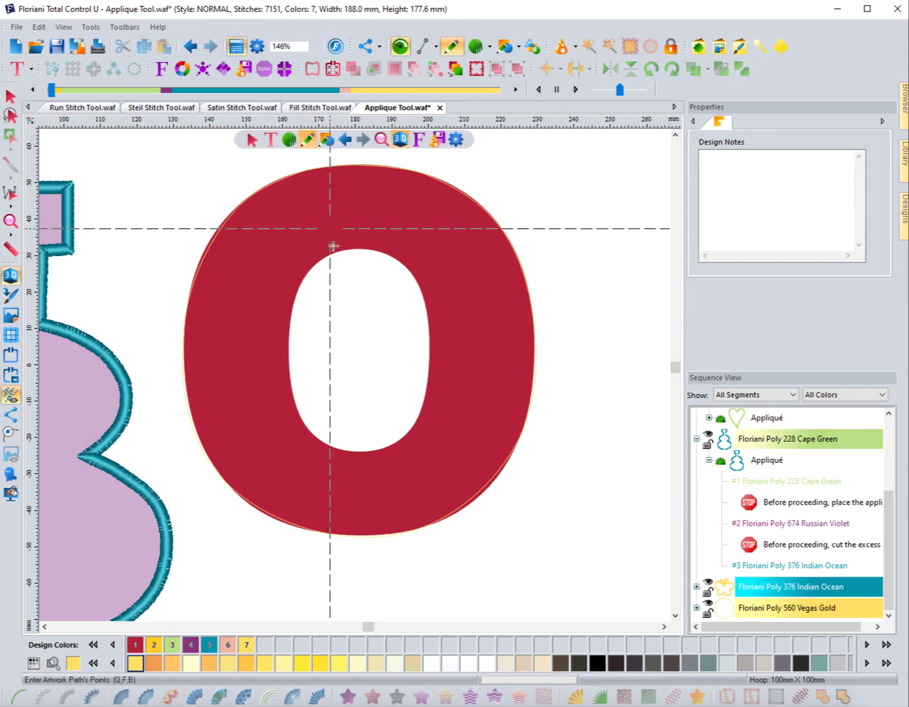
{"action": "left_click", "coordinate": [349, 249]}
{"action": "left_click", "coordinate": [372, 249]}
{"action": "left_click", "coordinate": [414, 277]}
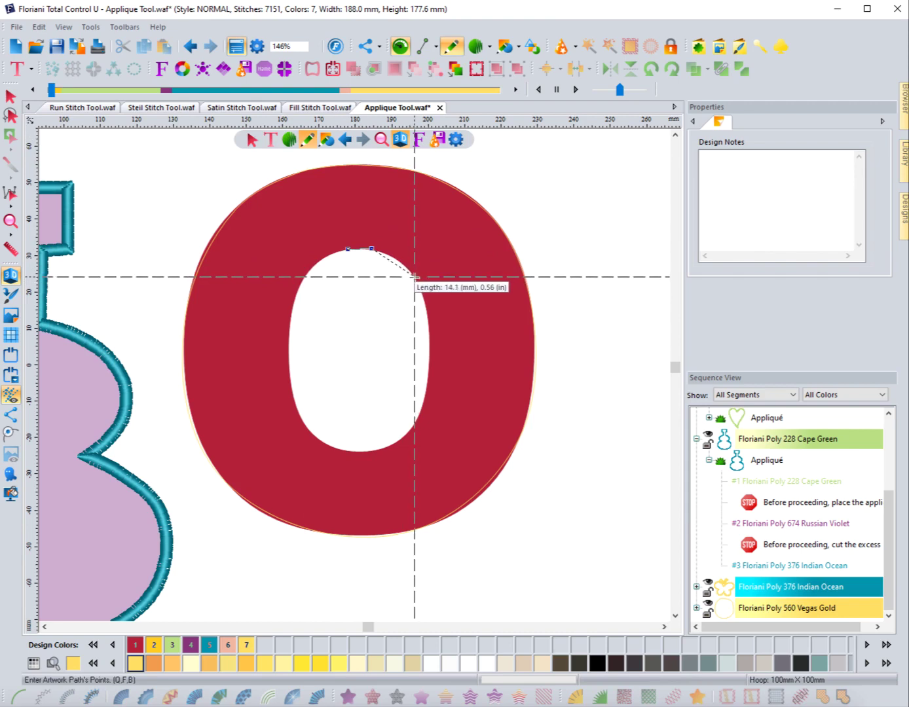
{"action": "left_click", "coordinate": [430, 349]}
{"action": "left_click", "coordinate": [421, 408]}
{"action": "left_click", "coordinate": [387, 447]}
{"action": "left_click", "coordinate": [329, 447]}
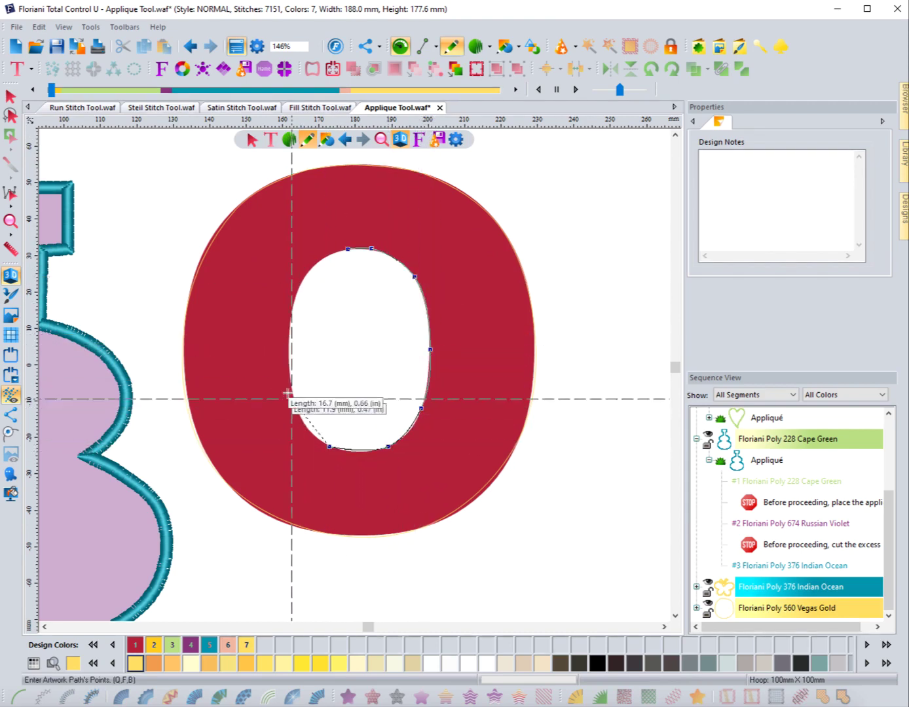
Trace the O's inner opening up its left side to the top, and close the artwork path at about 39.7 × 56.5 mm
{"action": "left_click", "coordinate": [290, 379]}
{"action": "left_click", "coordinate": [294, 303]}
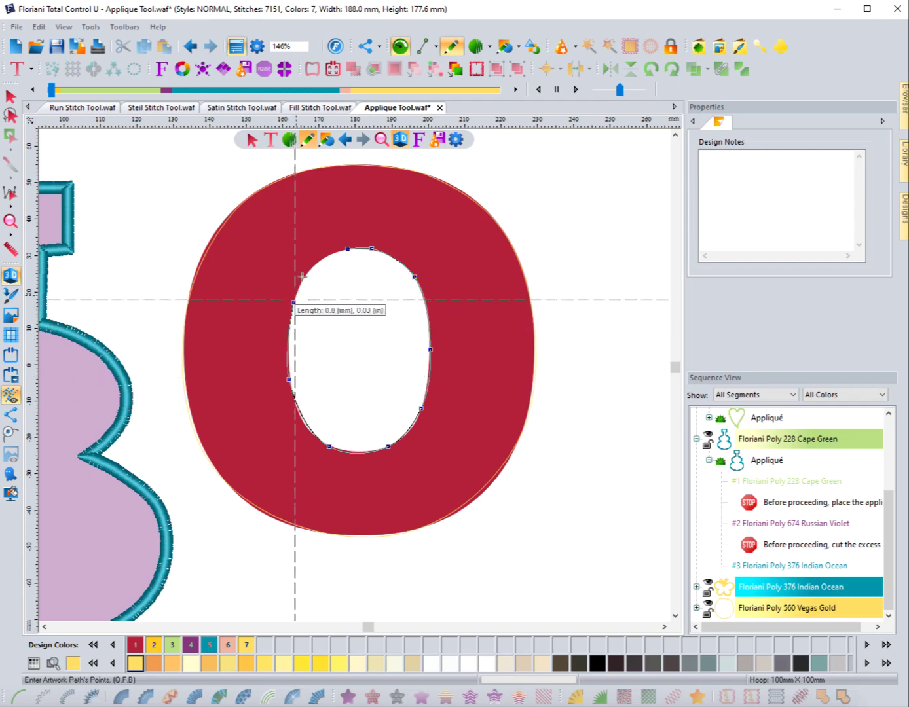
{"action": "left_click", "coordinate": [314, 263]}
{"action": "left_click", "coordinate": [337, 250]}
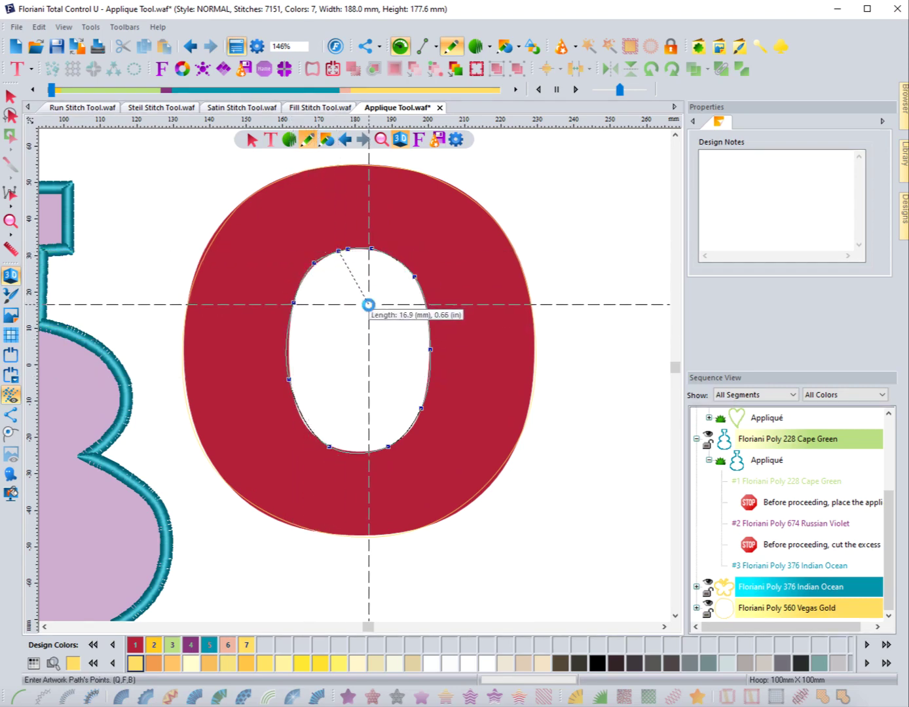
{"action": "key", "text": "Return"}
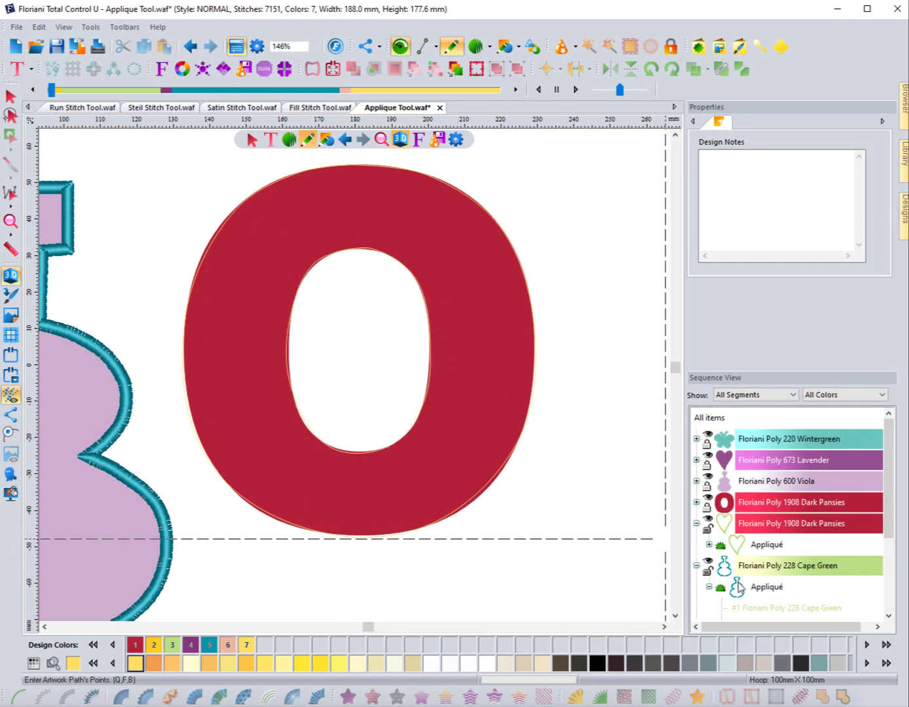
Select the O's outer and inner artwork outlines under Floriani Poly 560 Vegas Gold and combine them into one segment
{"action": "scroll", "coordinate": [740, 587], "scroll_direction": "down", "scroll_amount": 2}
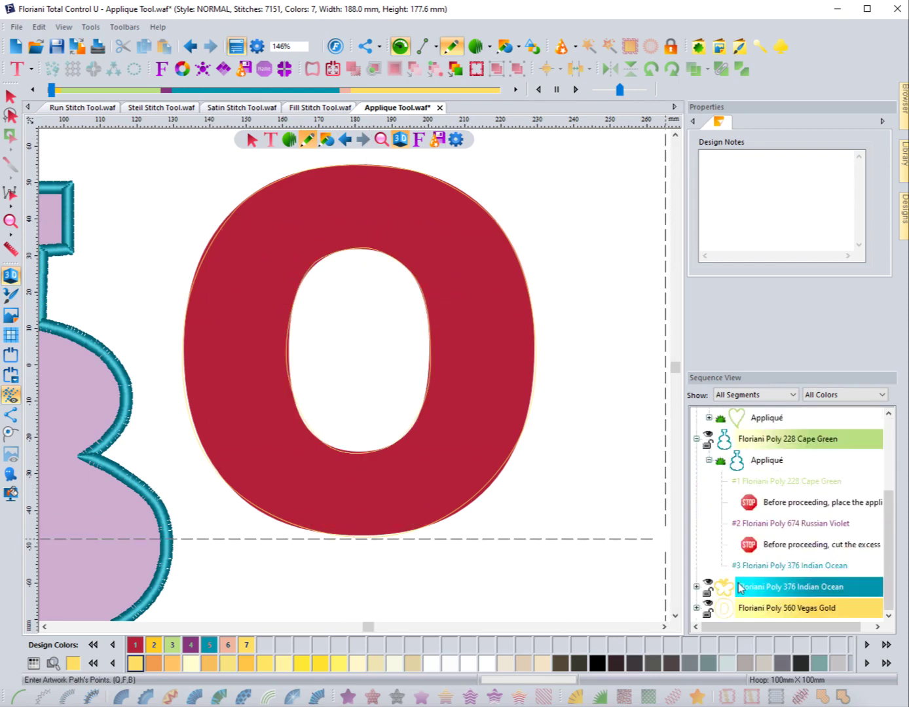
{"action": "left_click", "coordinate": [698, 608]}
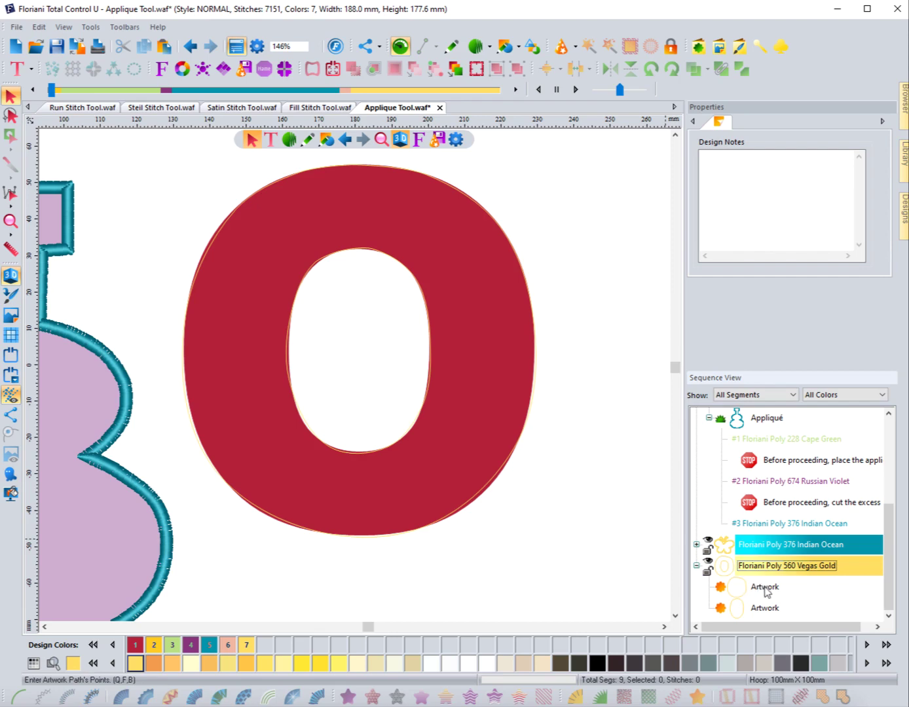
{"action": "left_click", "coordinate": [766, 590]}
{"action": "left_click", "coordinate": [764, 608]}
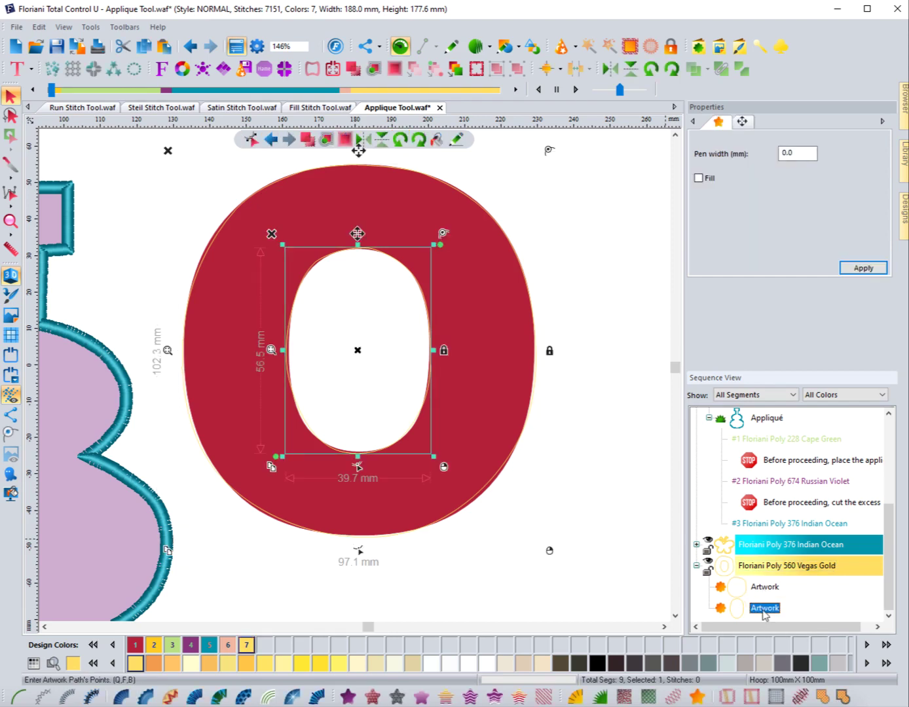
{"action": "left_click", "coordinate": [761, 570]}
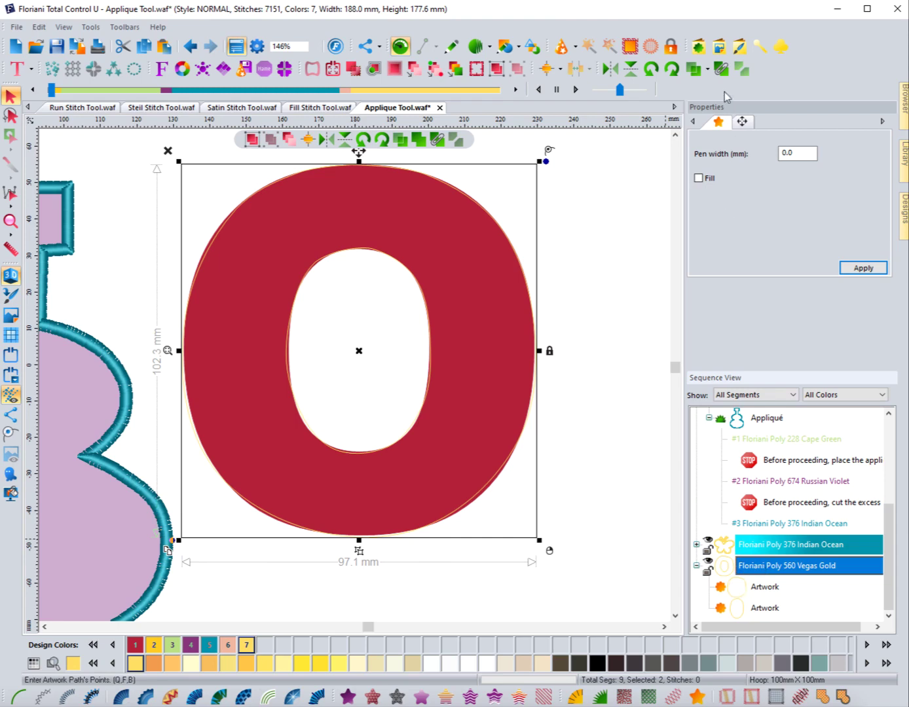
{"action": "left_click", "coordinate": [721, 68]}
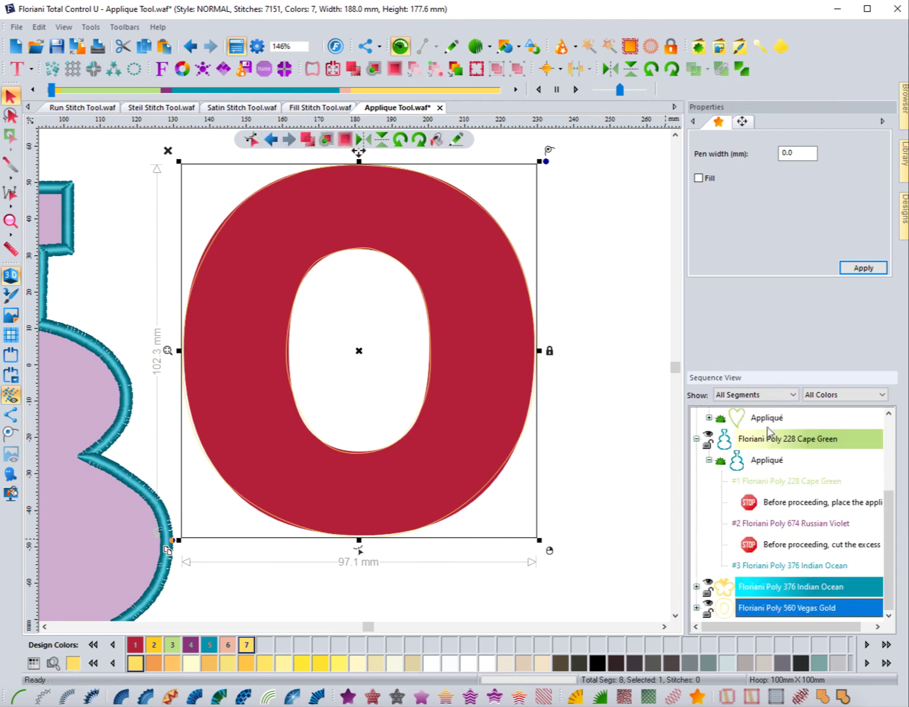
Select the combined O artwork in the Vegas Gold group and move it about 125 mm to the right, clear of the red O
{"action": "left_click", "coordinate": [697, 610]}
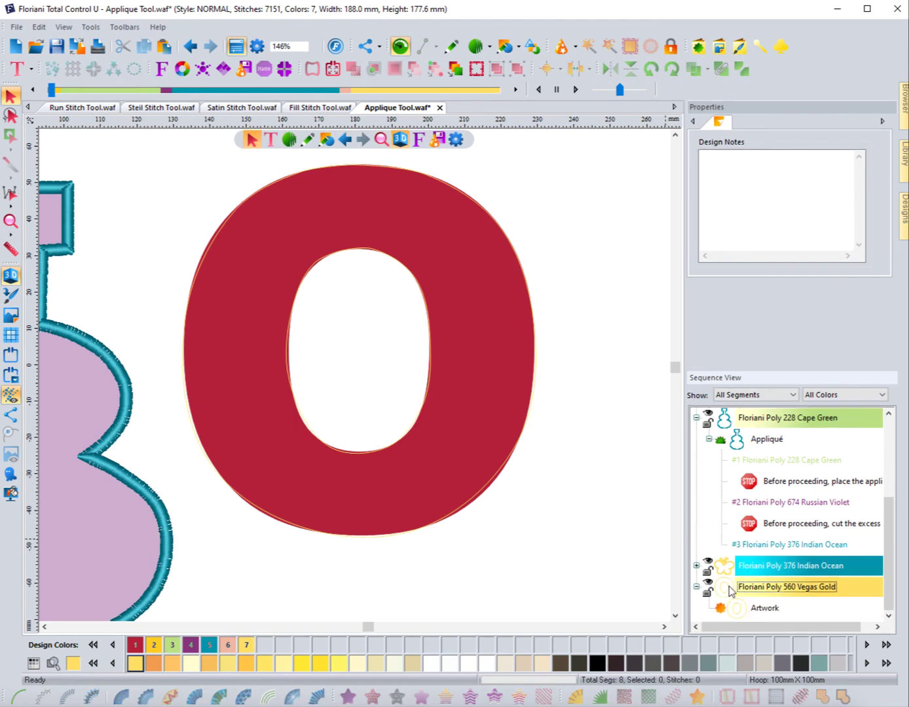
{"action": "left_click", "coordinate": [750, 613]}
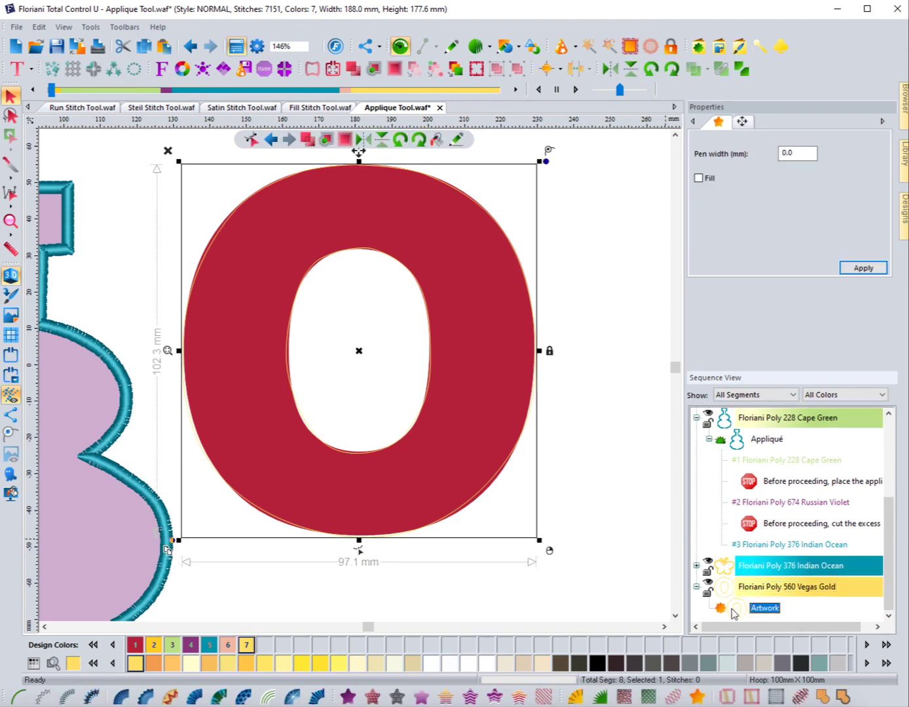
{"action": "left_click_drag", "start_coordinate": [361, 353], "coordinate": [397, 351]}
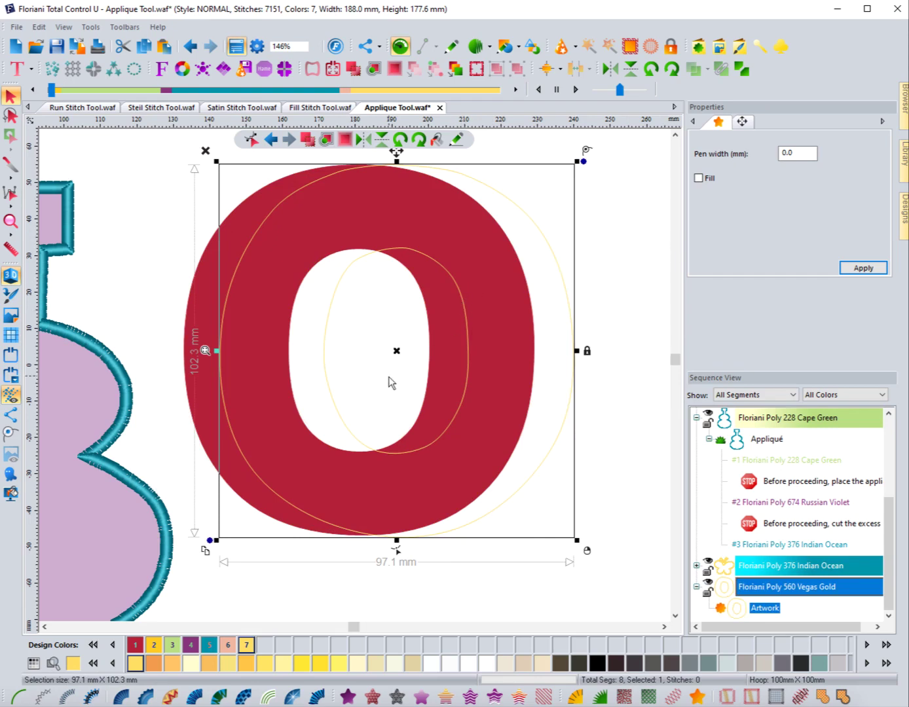
{"action": "scroll", "coordinate": [390, 379], "scroll_direction": "down", "scroll_amount": 1}
{"action": "left_click_drag", "start_coordinate": [399, 361], "coordinate": [534, 378]}
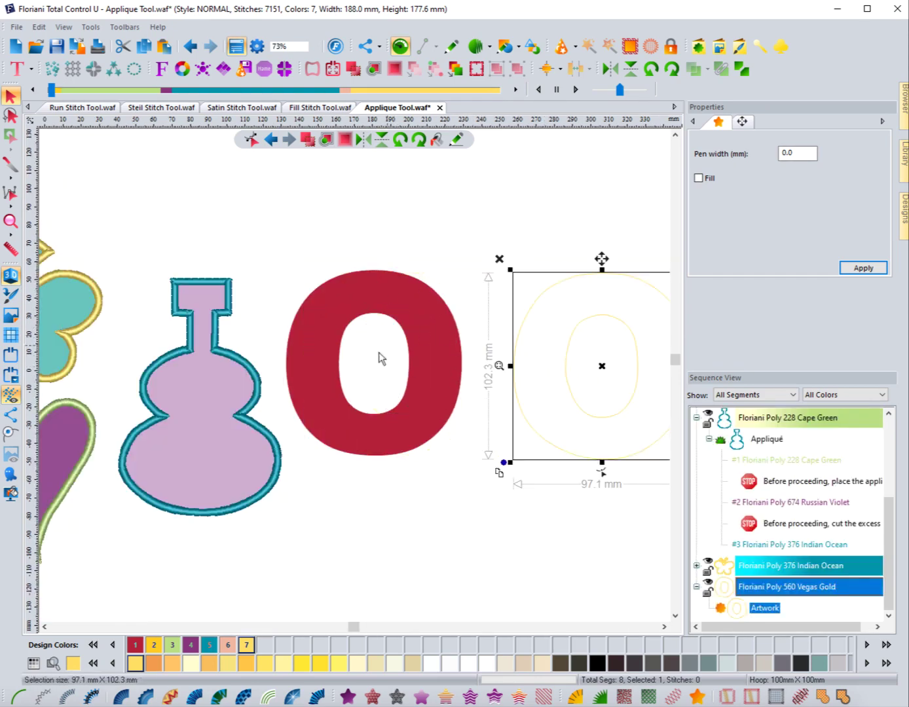
Apply Fill to the combined O artwork, convert it into a satin appliqué, and deselect it
{"action": "left_click", "coordinate": [698, 177]}
{"action": "left_click", "coordinate": [845, 268]}
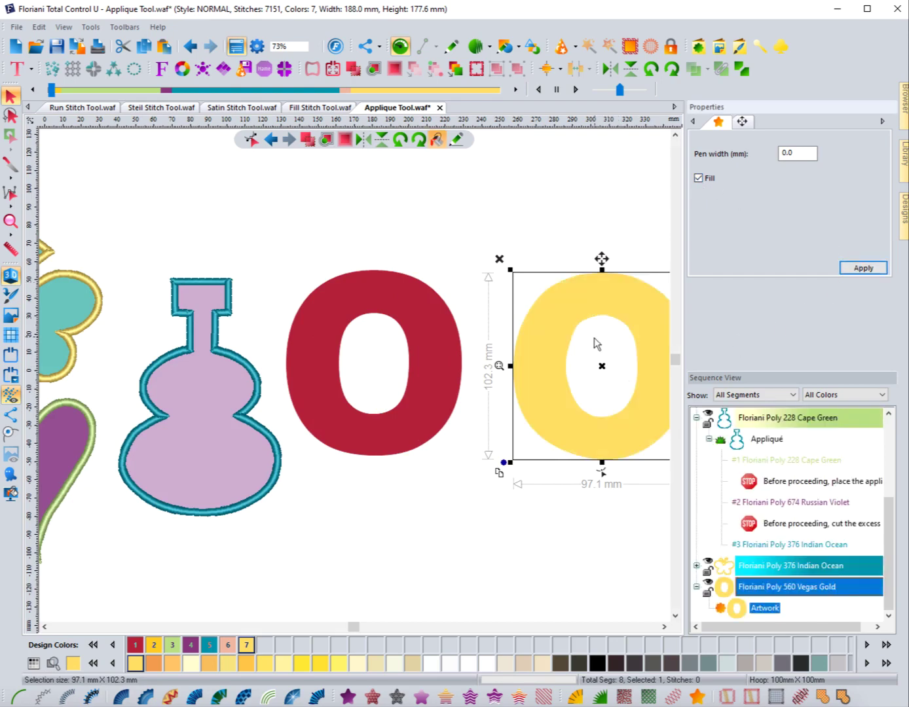
{"action": "left_click", "coordinate": [664, 626]}
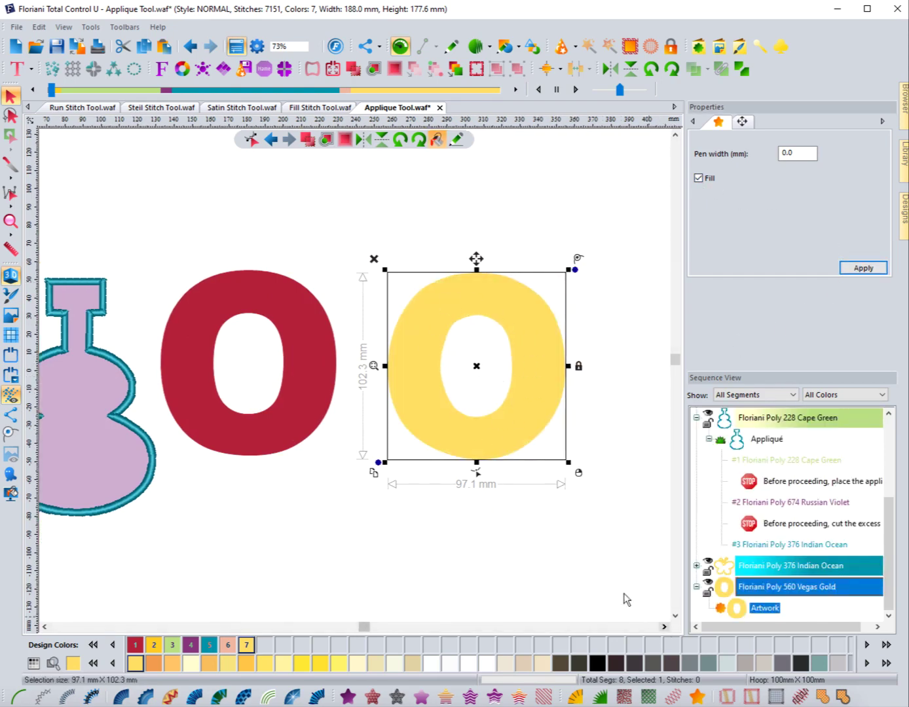
{"action": "left_click", "coordinate": [601, 698]}
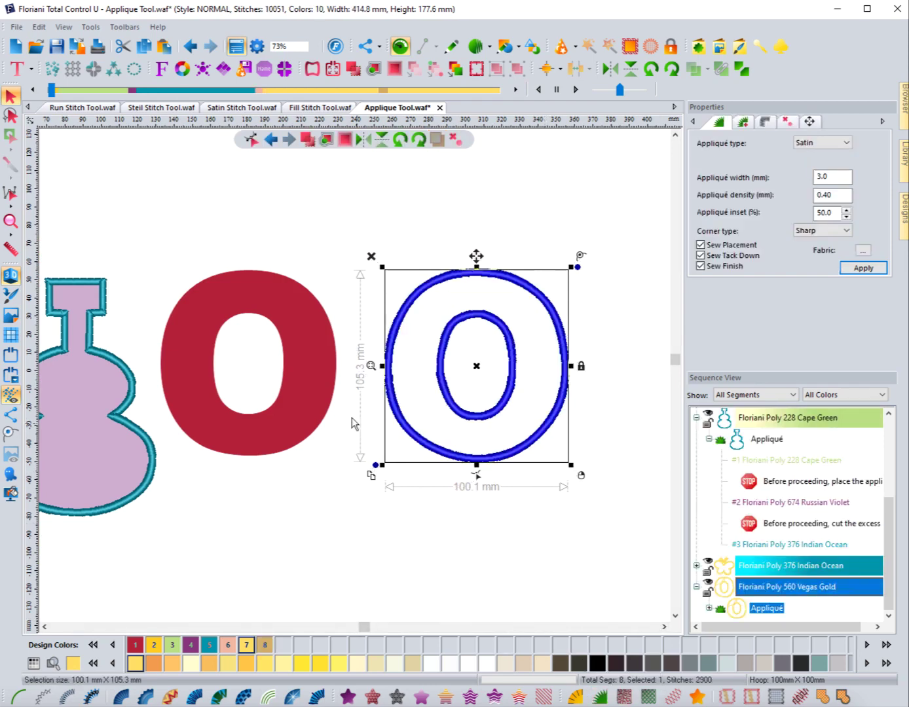
{"action": "left_click", "coordinate": [334, 268]}
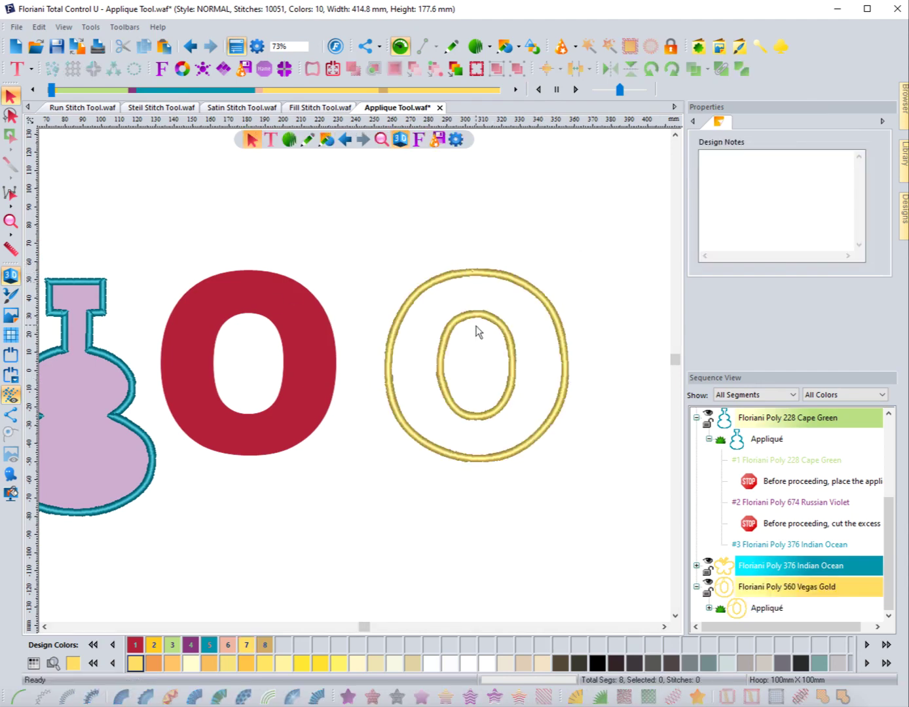
Examine the O appliqué's inner and outer satin borders against the red O and alongside the other appliqués in the whole design
{"action": "left_click", "coordinate": [452, 354]}
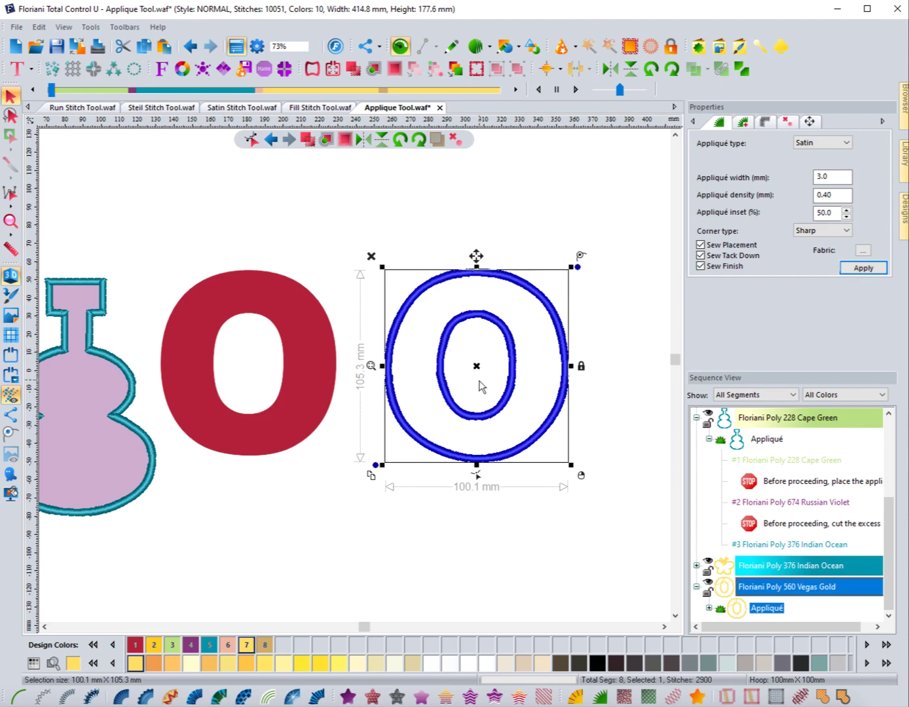
{"action": "left_click", "coordinate": [480, 579]}
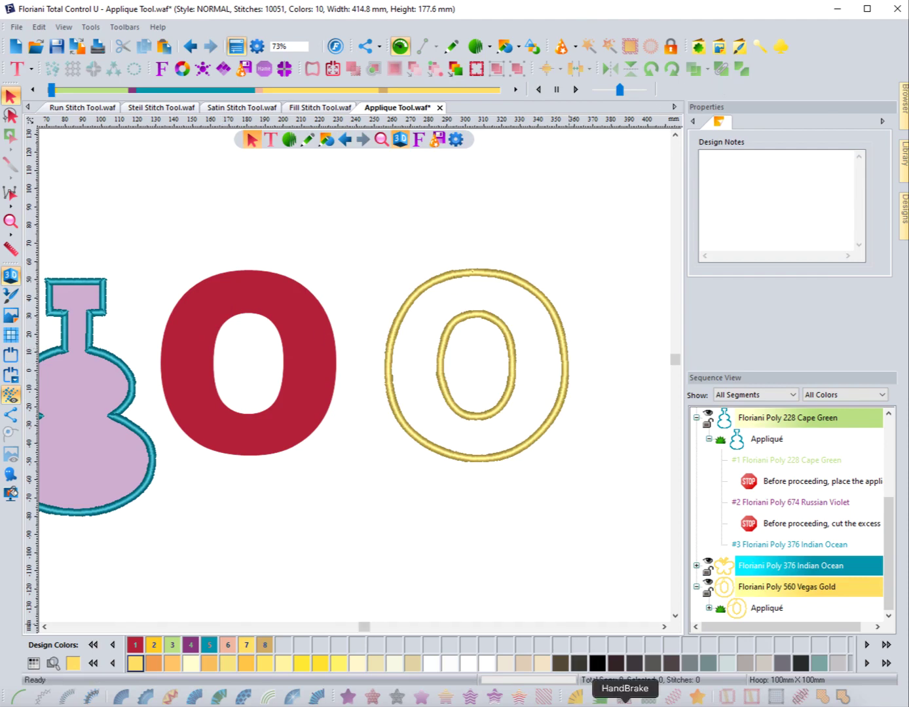
{"action": "left_click", "coordinate": [487, 465]}
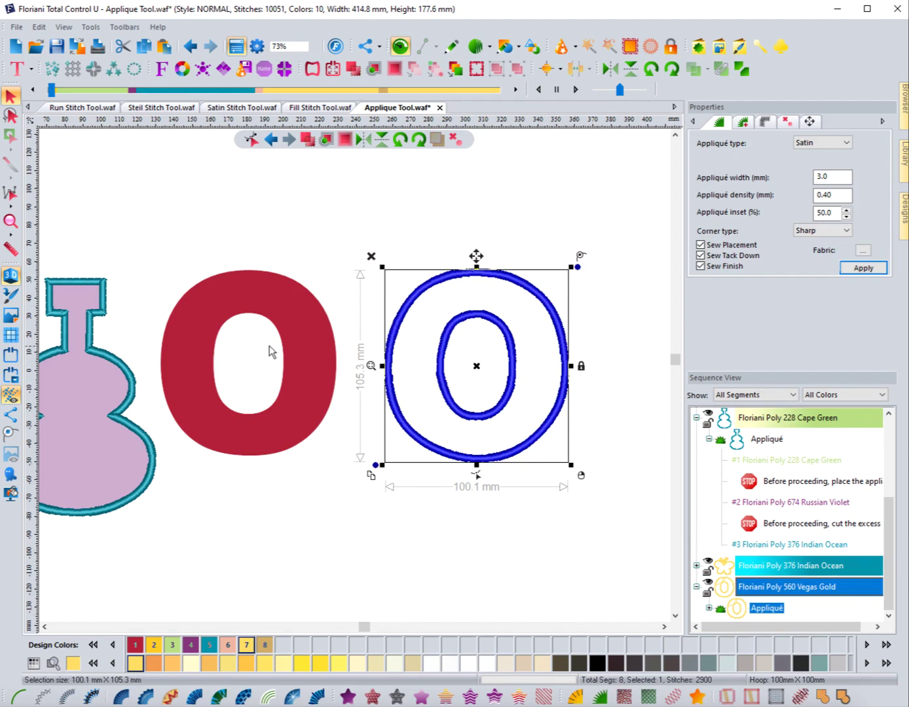
{"action": "left_click", "coordinate": [252, 319]}
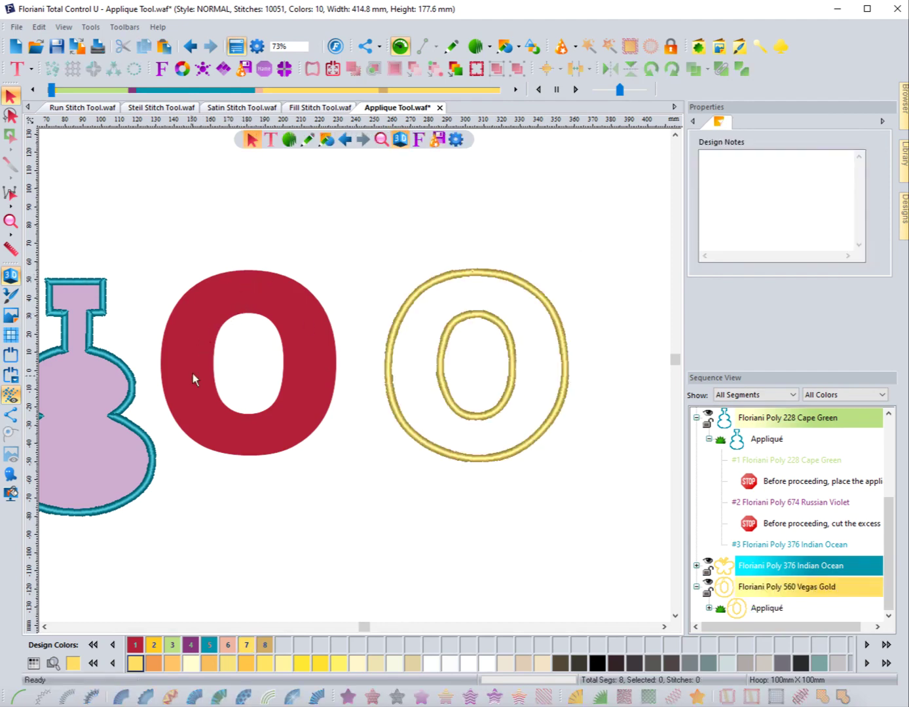
{"action": "left_click", "coordinate": [472, 318]}
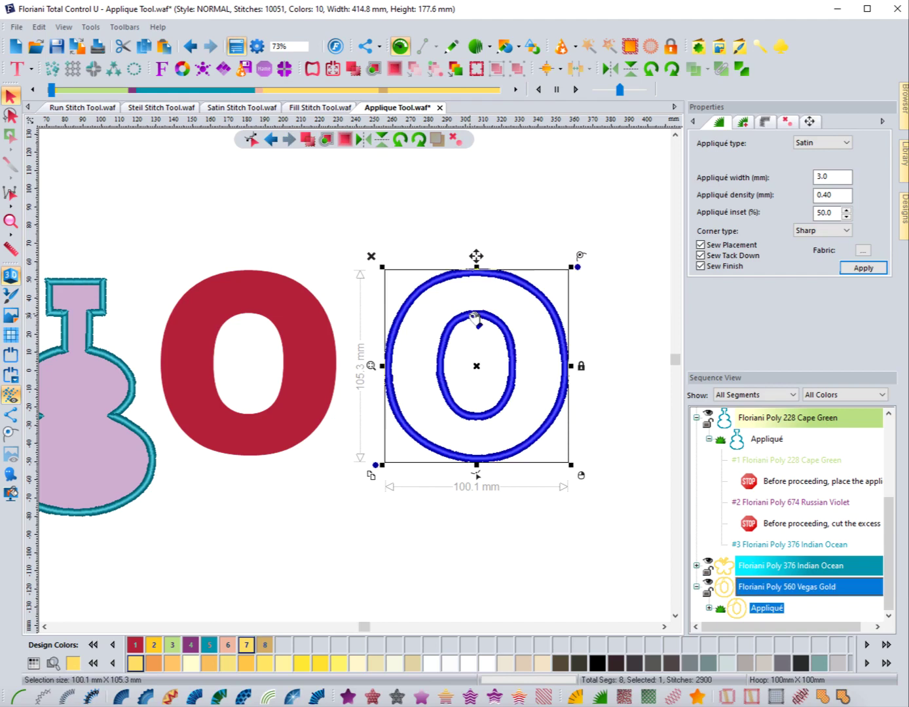
{"action": "left_click", "coordinate": [463, 248]}
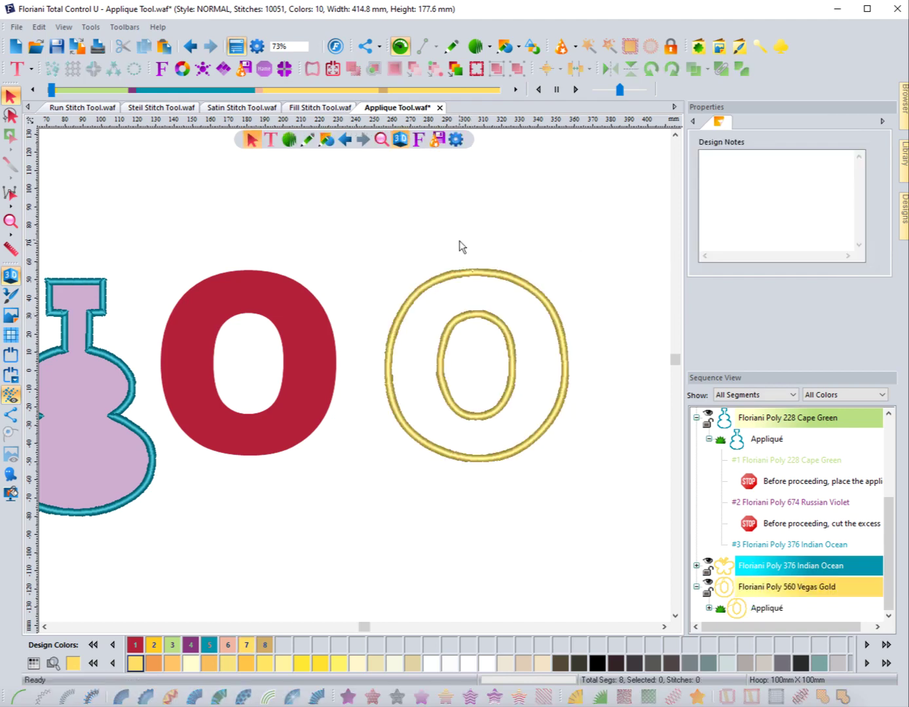
{"action": "left_click", "coordinate": [476, 278]}
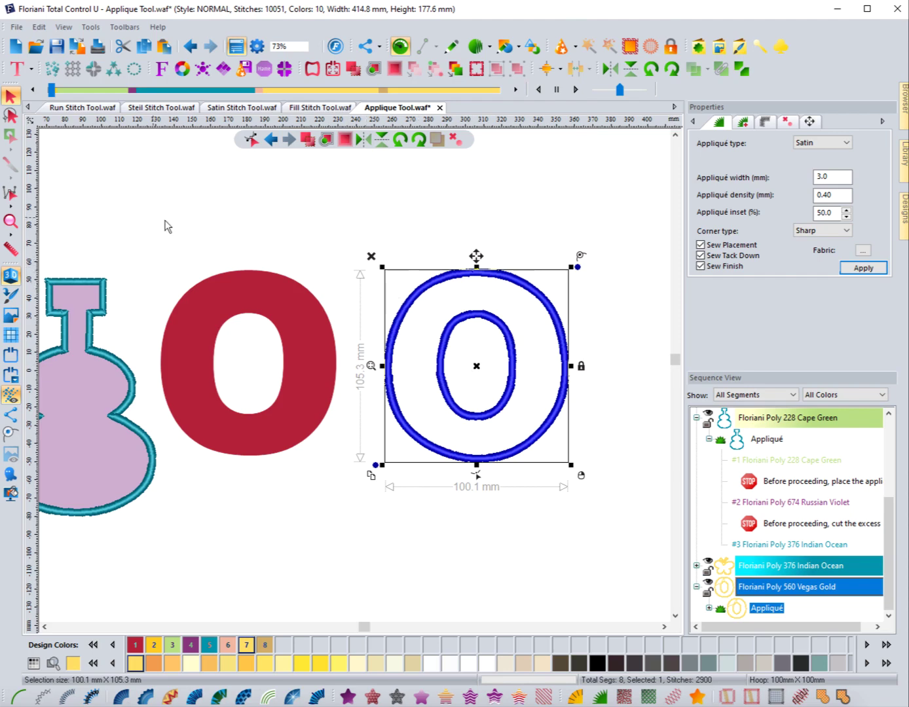
{"action": "left_click", "coordinate": [11, 221]}
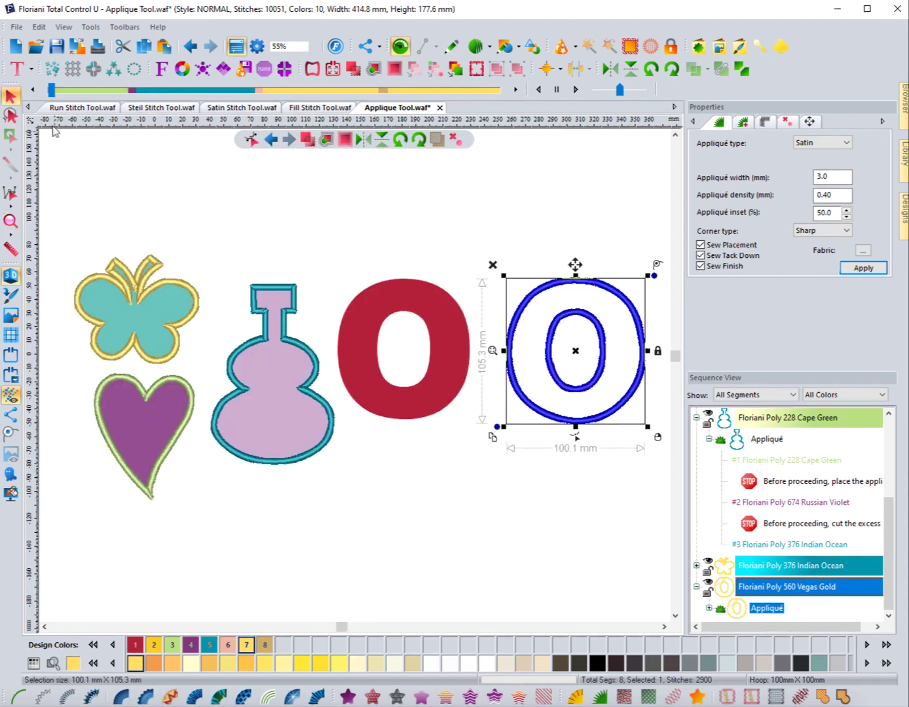
{"action": "left_click", "coordinate": [102, 163]}
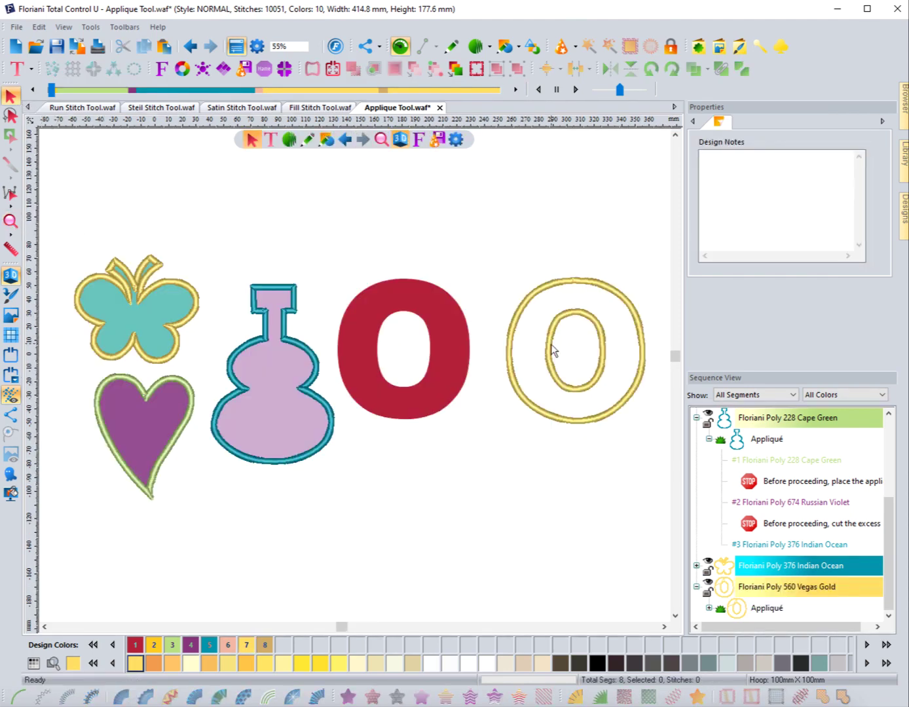